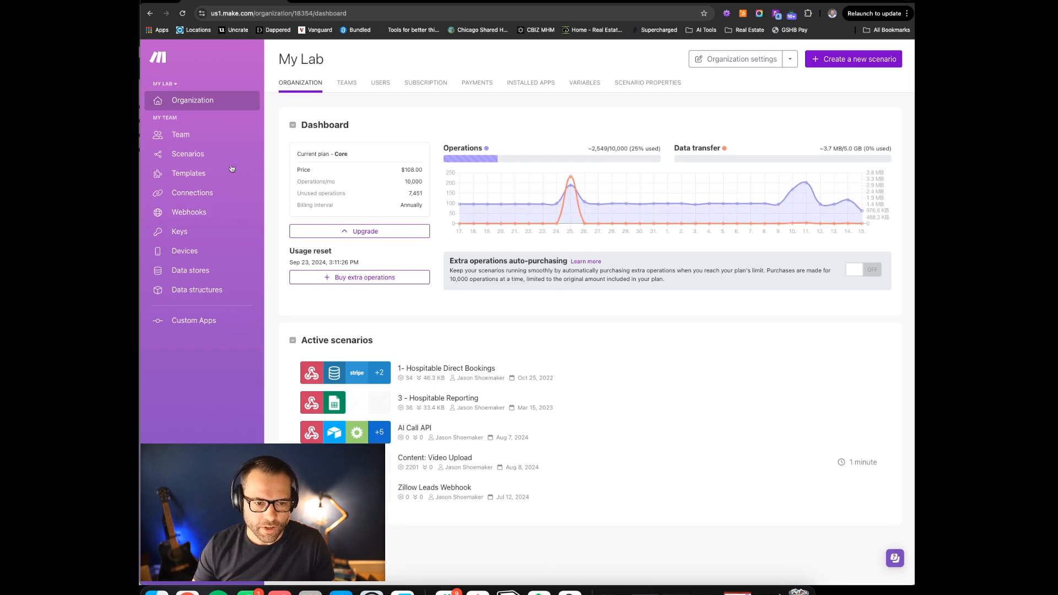
From the Scenarios list in the sidebar, create a new blank scenario
click(191, 154)
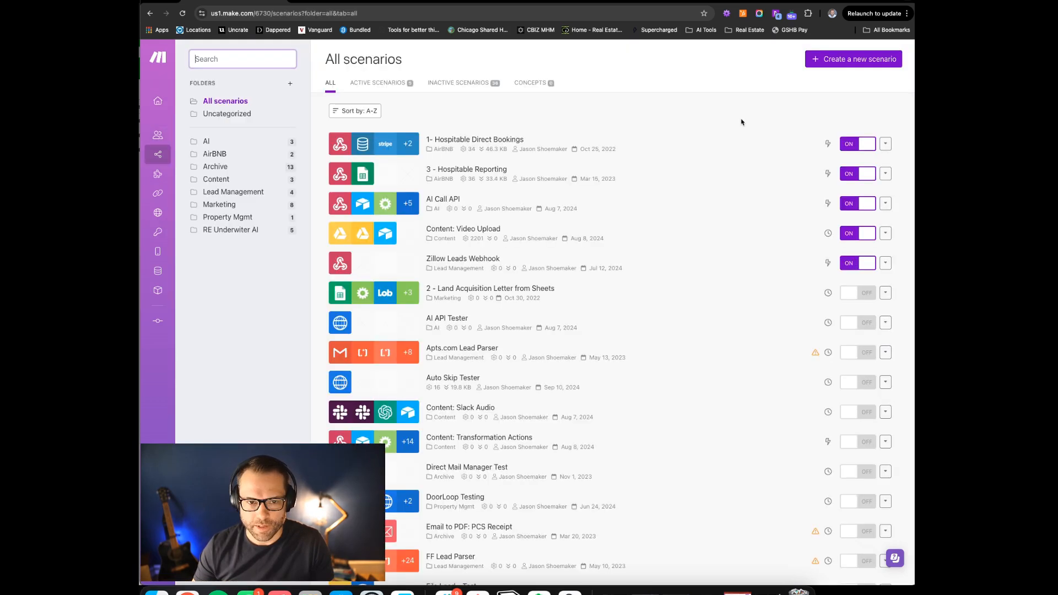
click(824, 59)
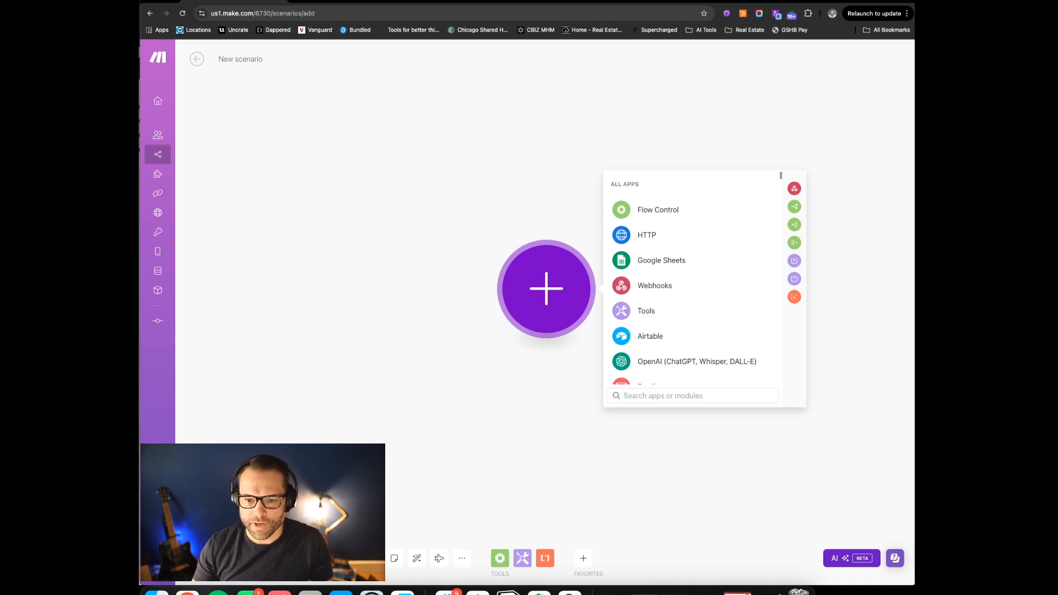
Search 'we' and add Webhooks > Custom webhook as the first module
click(648, 393)
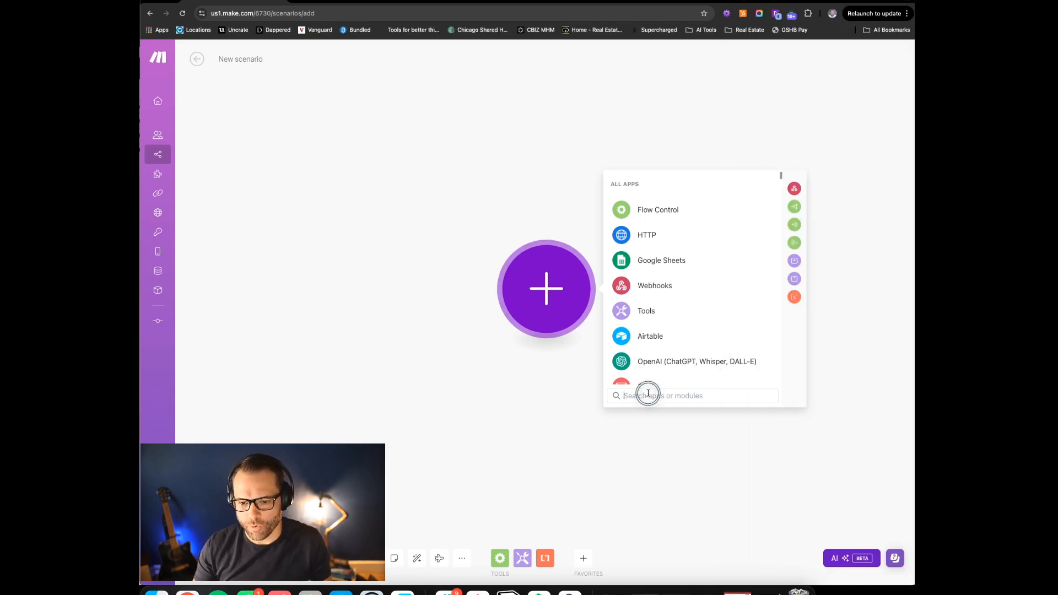
text(we)
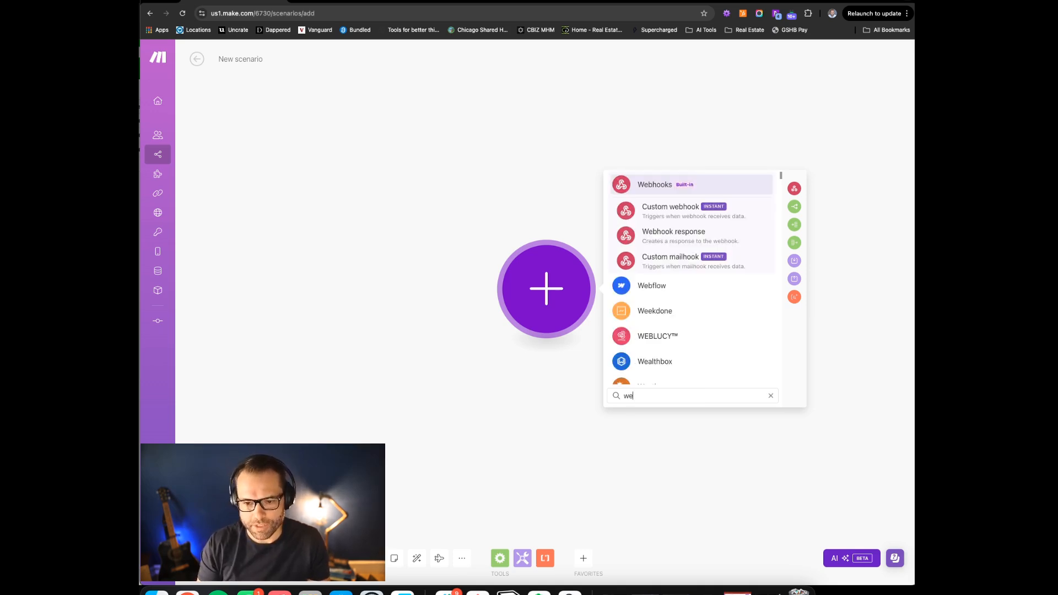
click(678, 209)
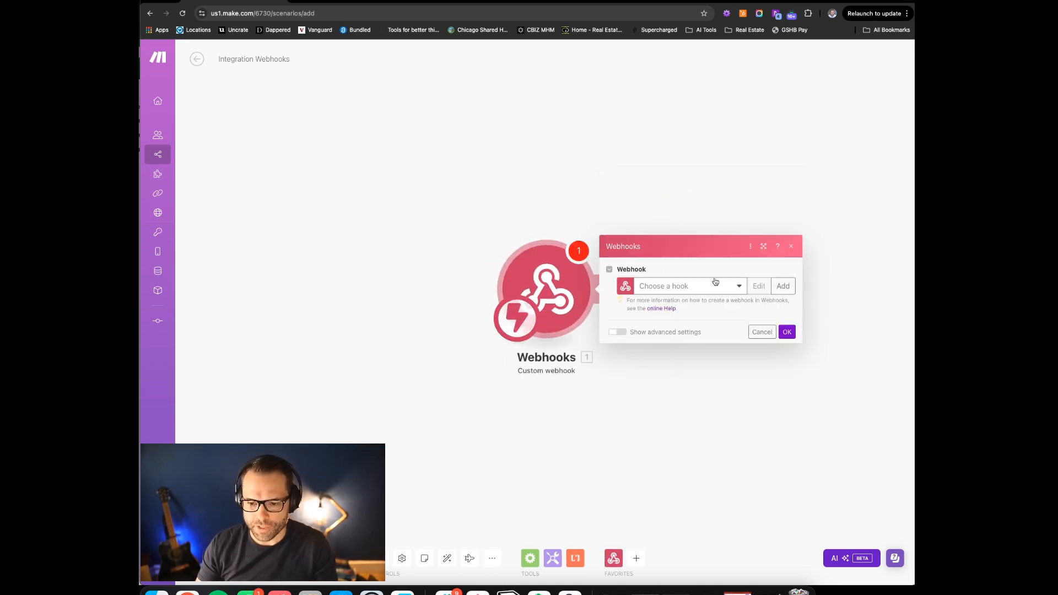
Create a new webhook named 'Auto Skip Demo' and confirm it as the trigger's webhook
click(733, 287)
click(755, 262)
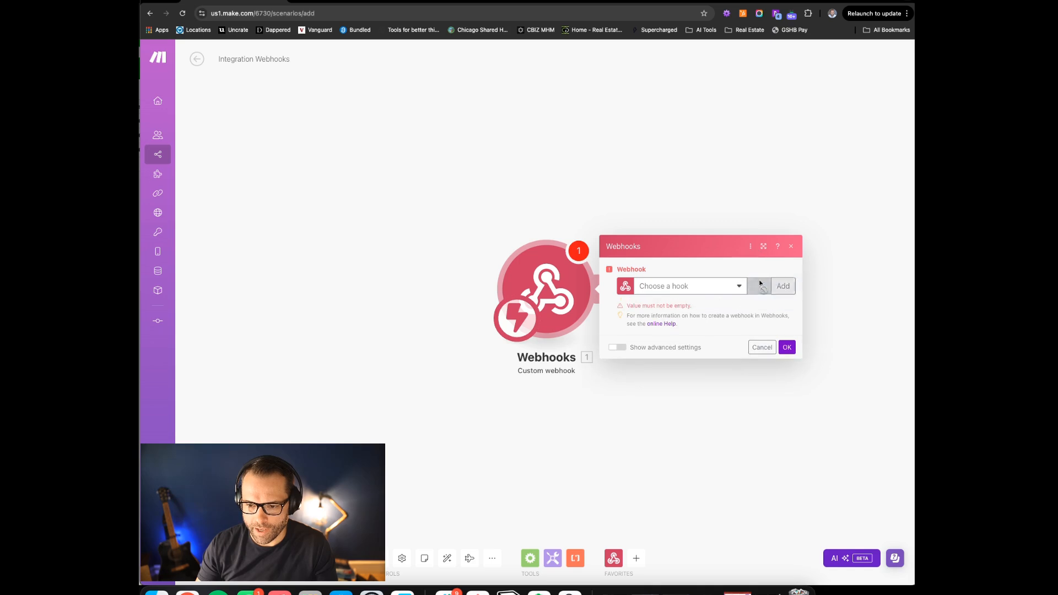
click(787, 286)
triple_click(609, 251)
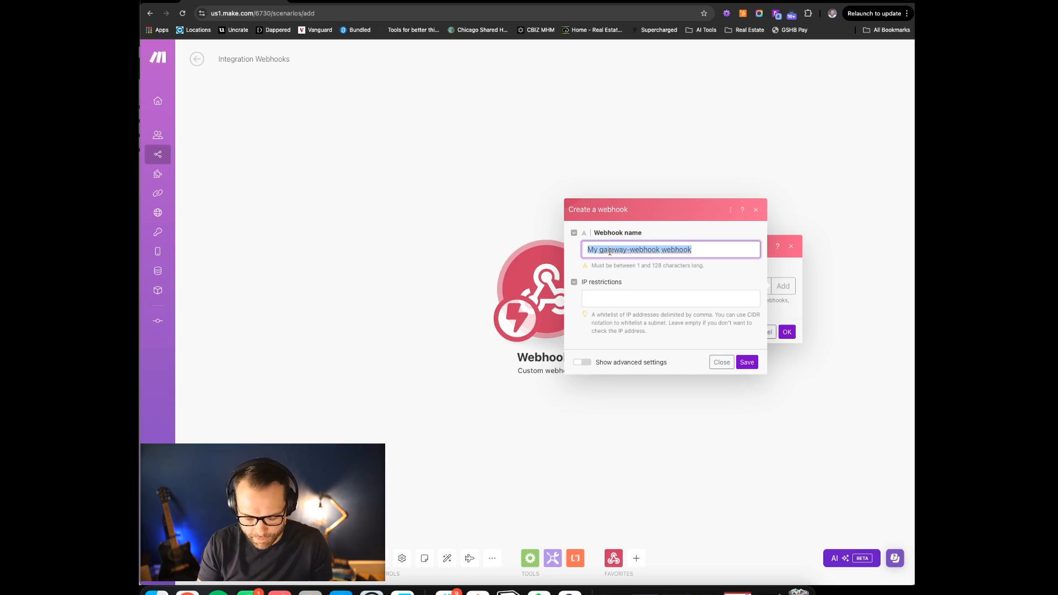
text(Au)
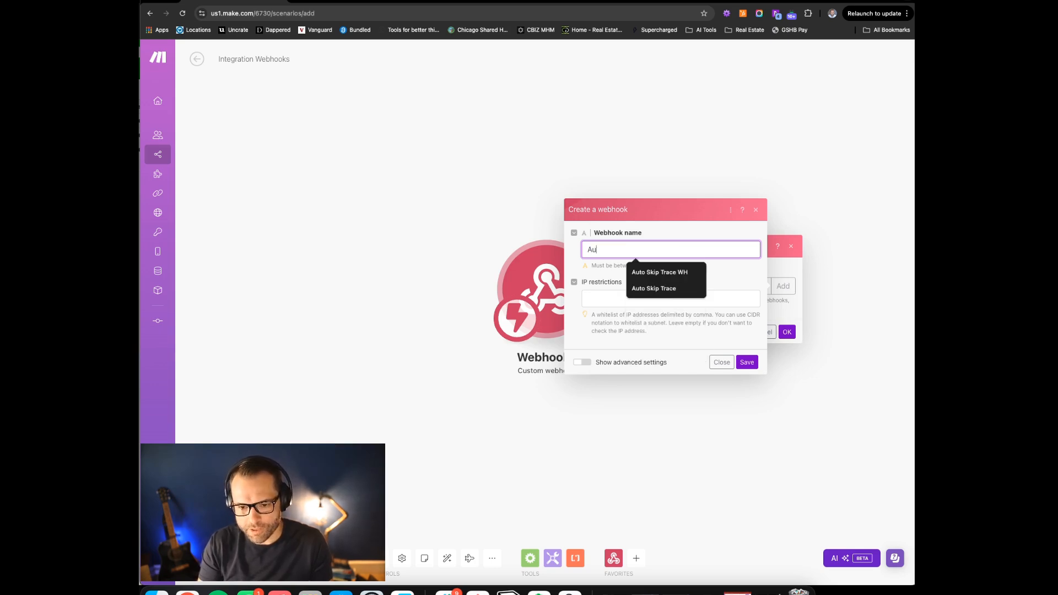
text(to Skip Demo)
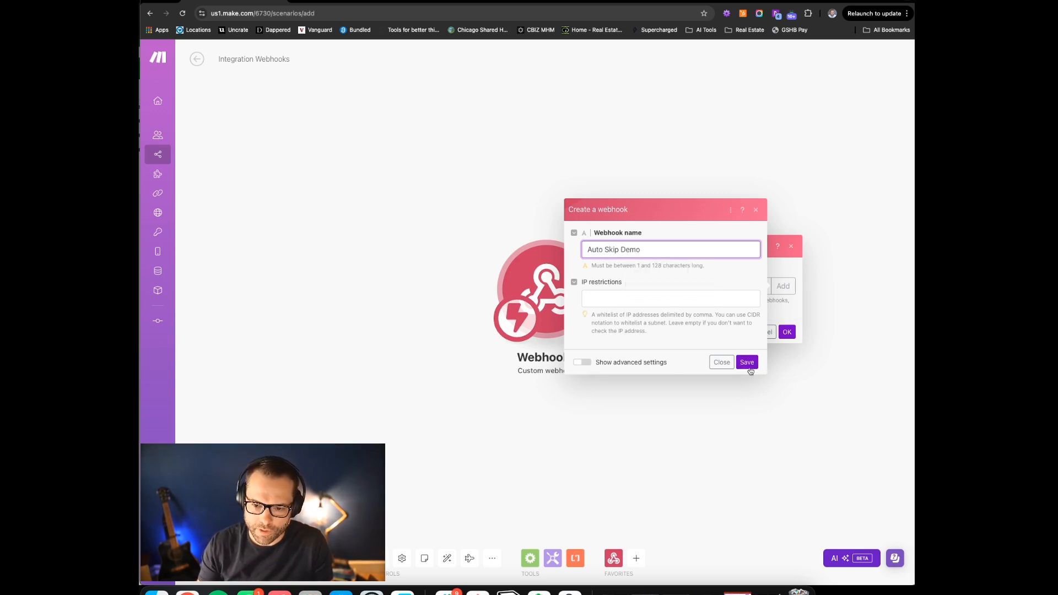
click(752, 364)
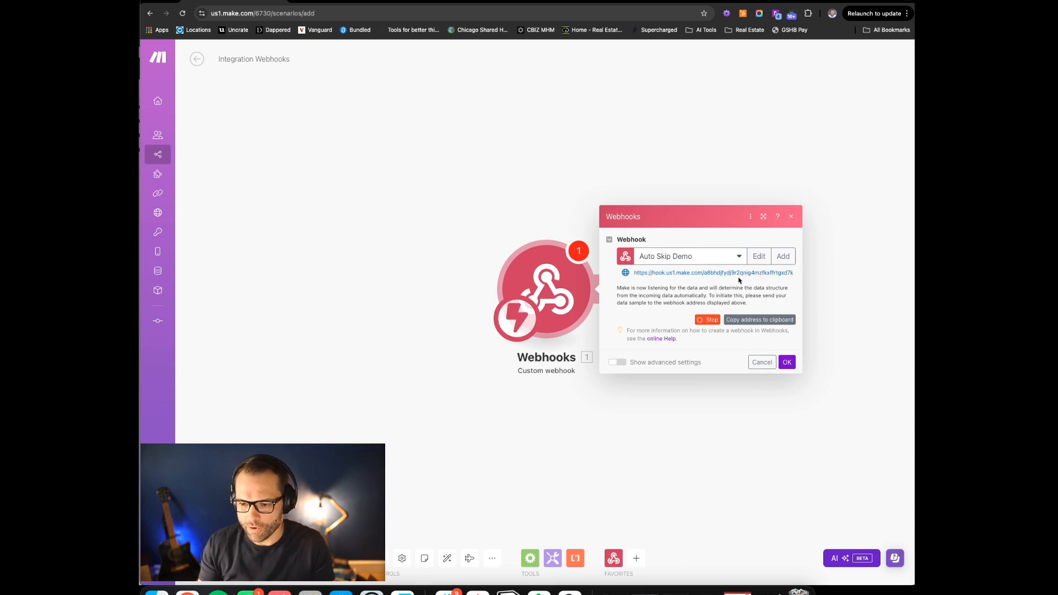
click(787, 363)
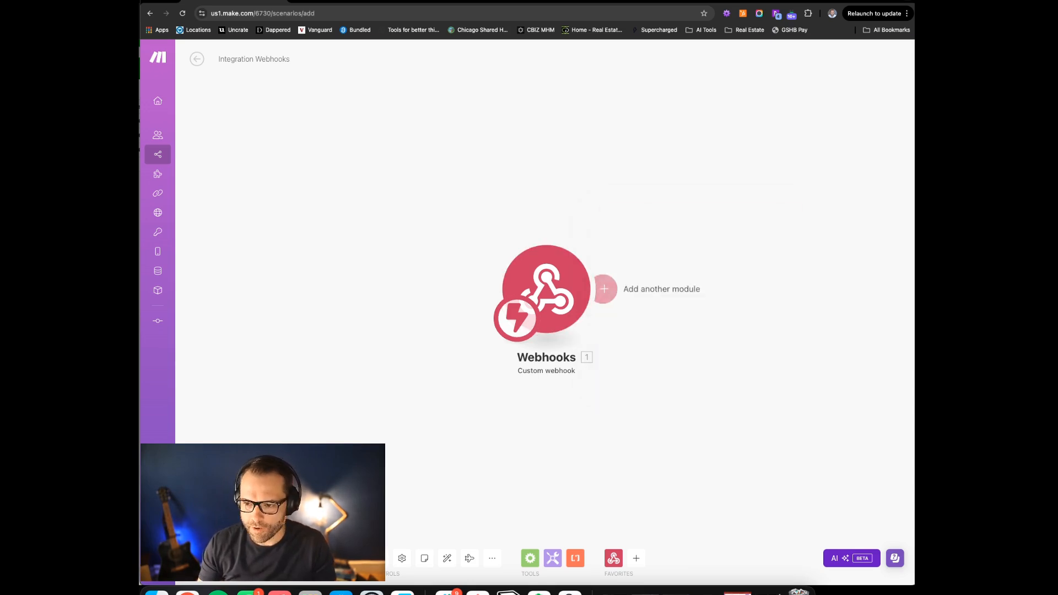
click(567, 204)
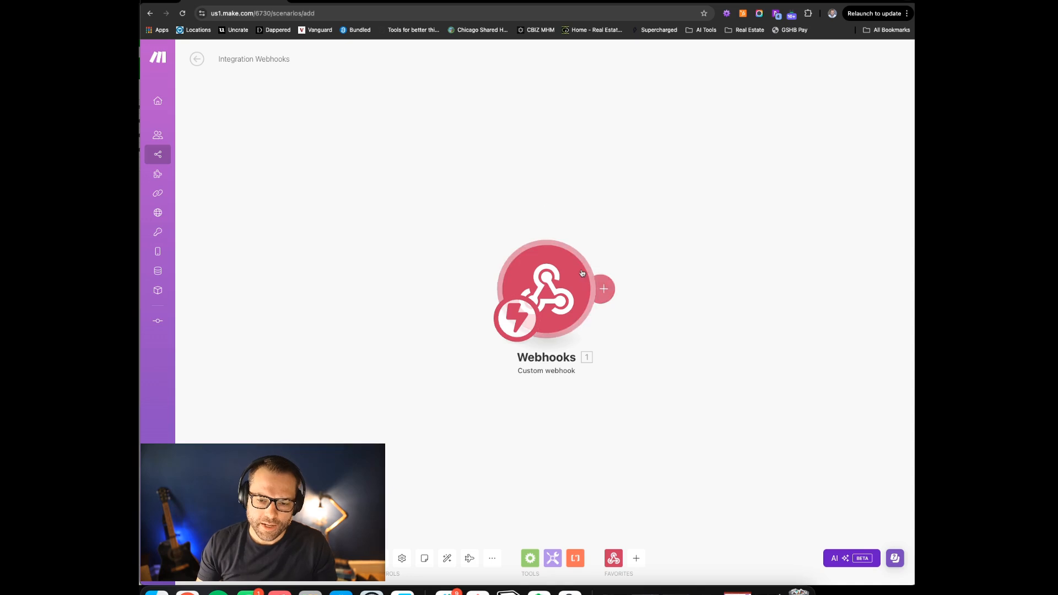
click(552, 291)
Move the Webhooks module aside and paste the copied HTTP 'IP Look Up' module after it
drag(554, 292, 466, 256)
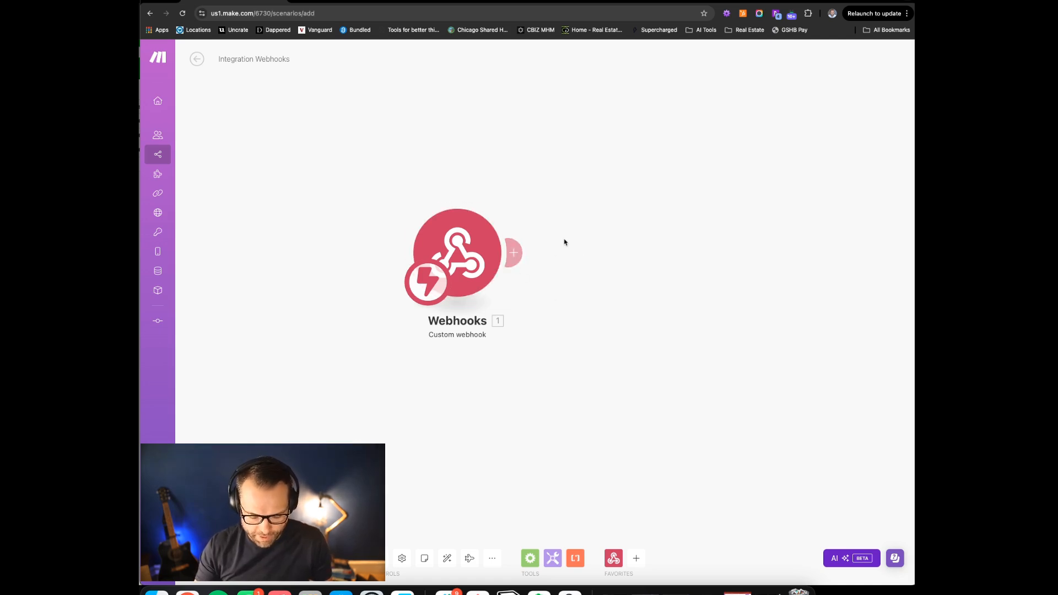
key(super+v)
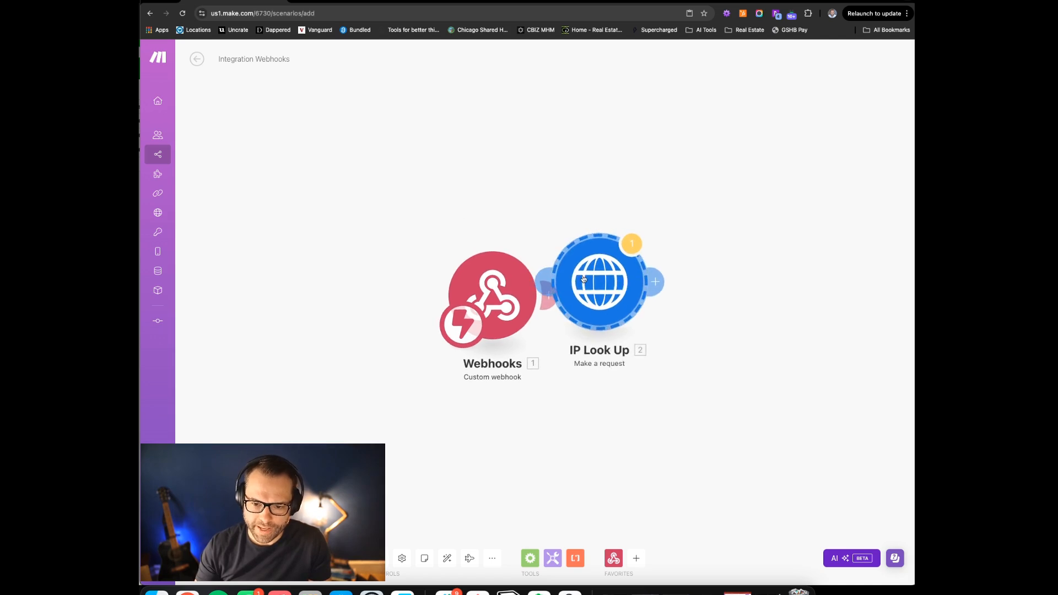
Pull Webhooks and IP Look Up closer, review the api.ip2location.io request URL, and open a new tab
drag(508, 309, 394, 304)
drag(723, 296, 591, 305)
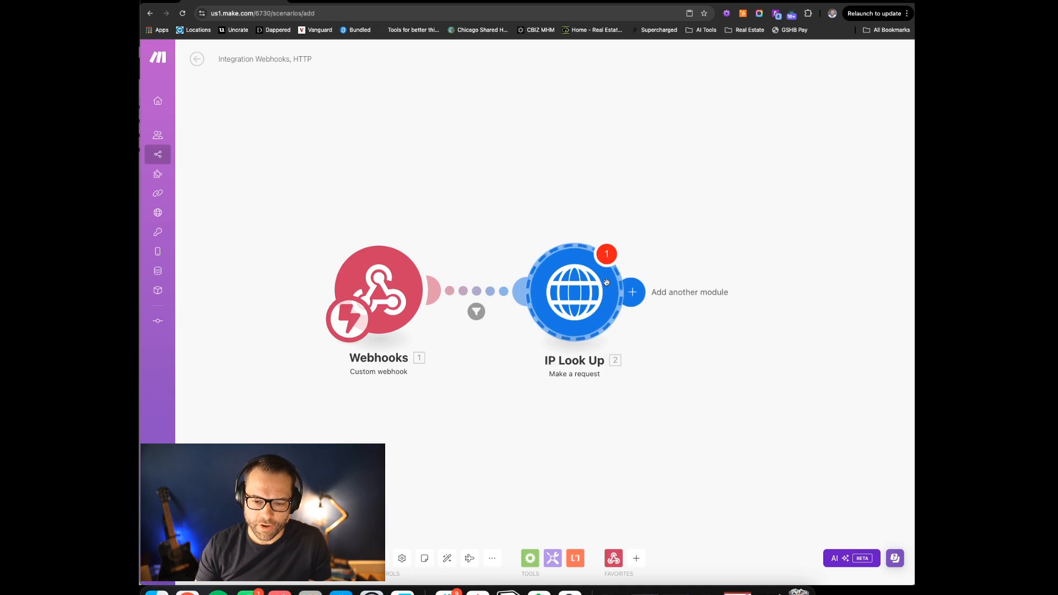
click(578, 294)
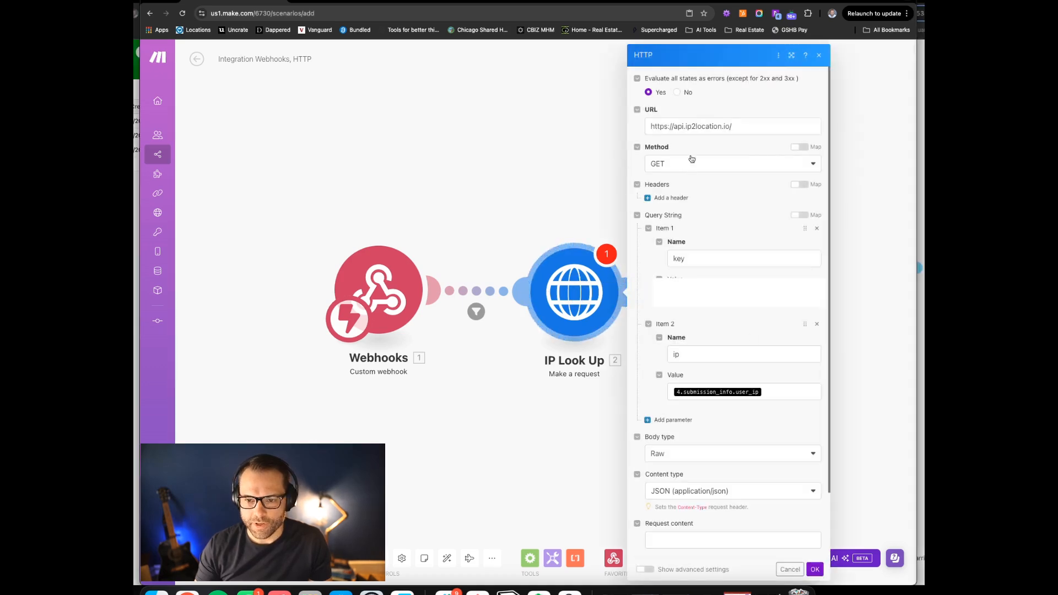
triple_click(766, 121)
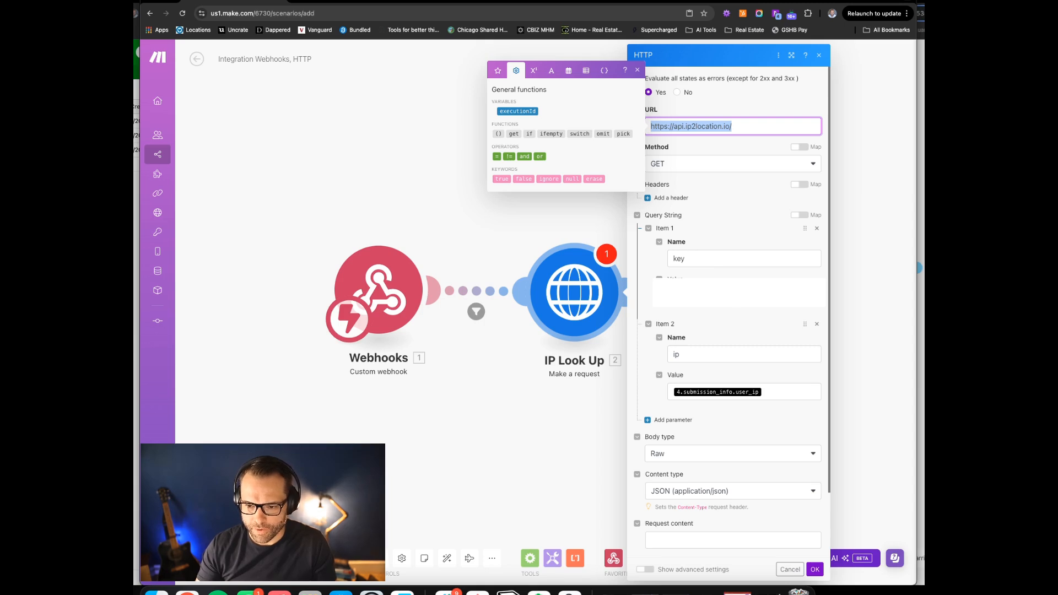
scroll(739, 292, down, 1)
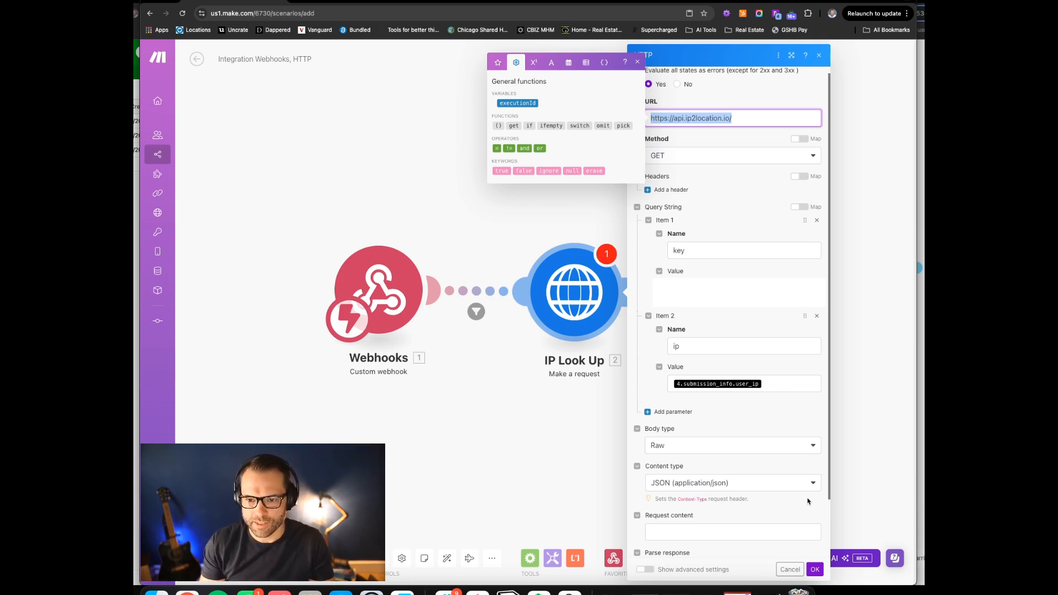
key(super+t)
Search Google for 'ip2location' and open the IP2Location homepage
text(ip2location)
key(Return)
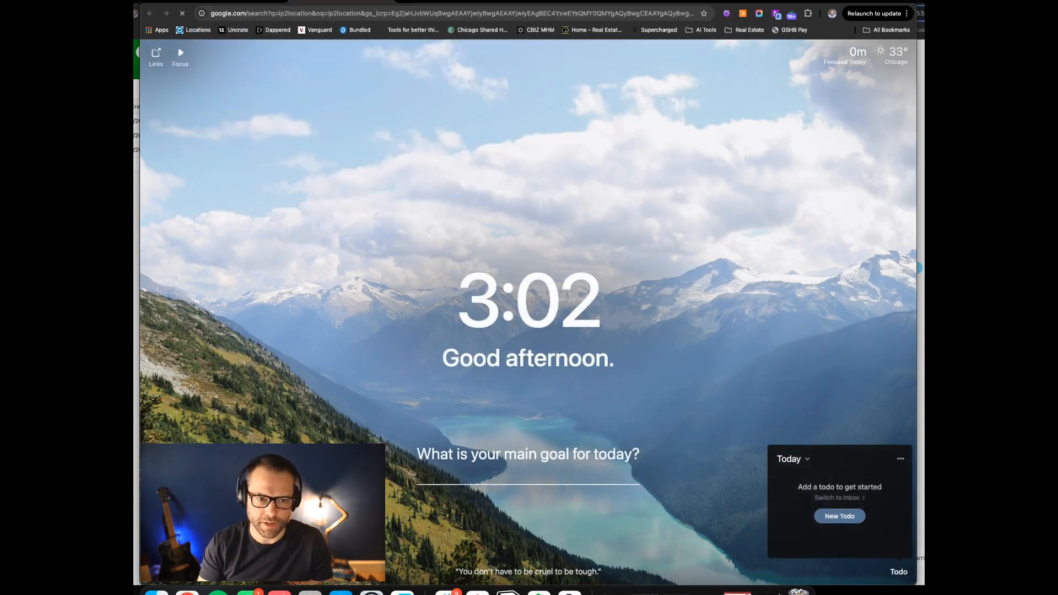
click(315, 139)
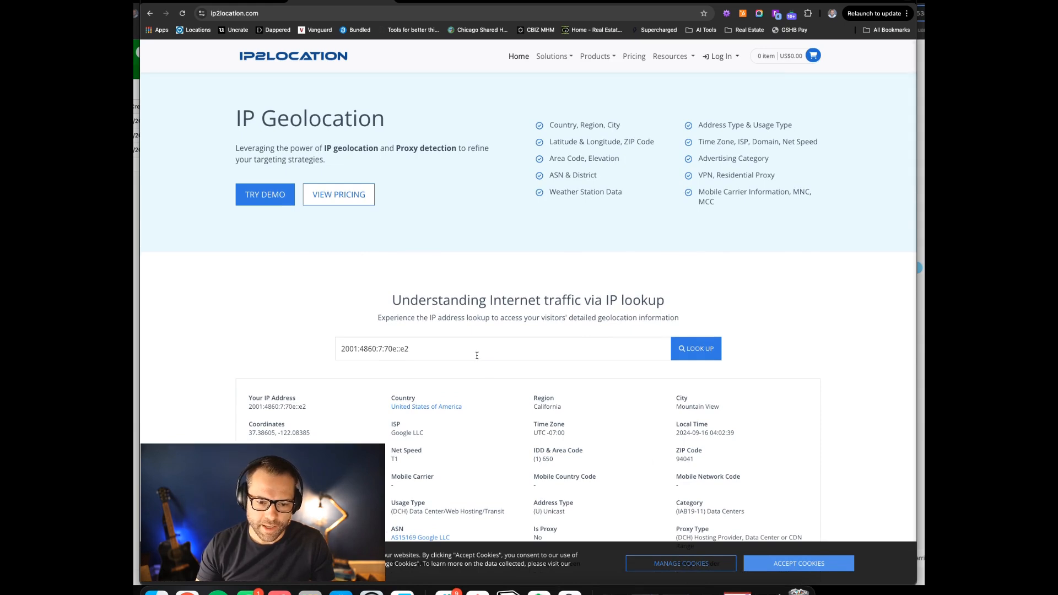
Inspect the IP lookup results, marking Region California and City Mountain View
scroll(458, 351, down, 1)
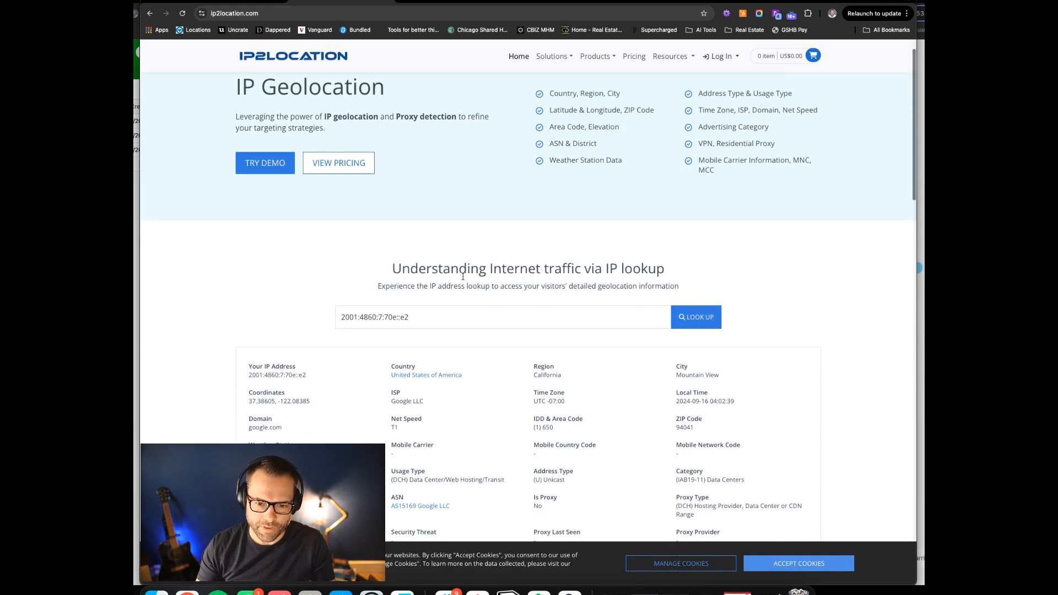
triple_click(384, 319)
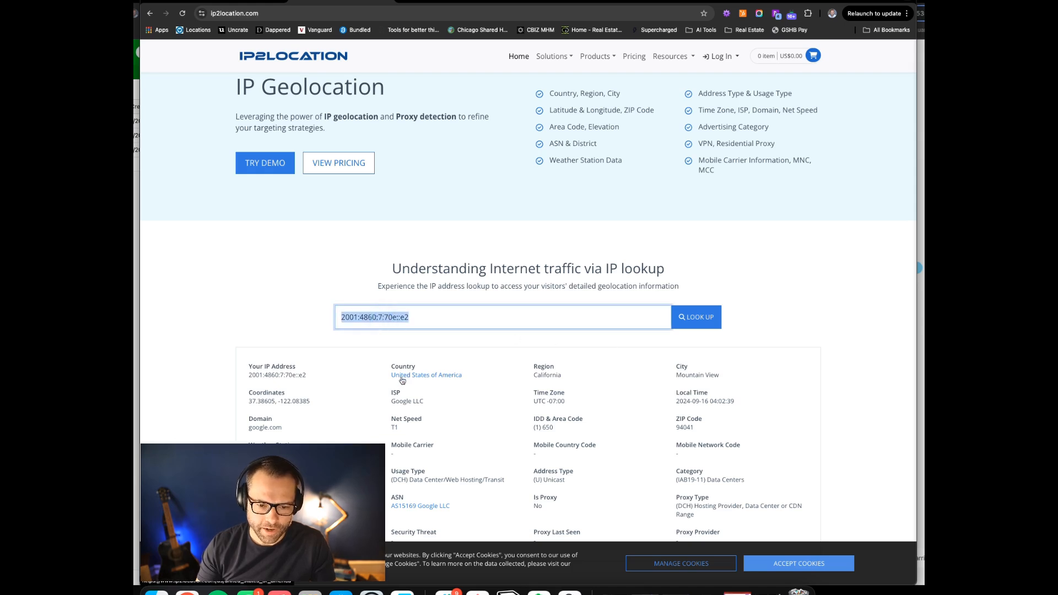
scroll(402, 378, down, 3)
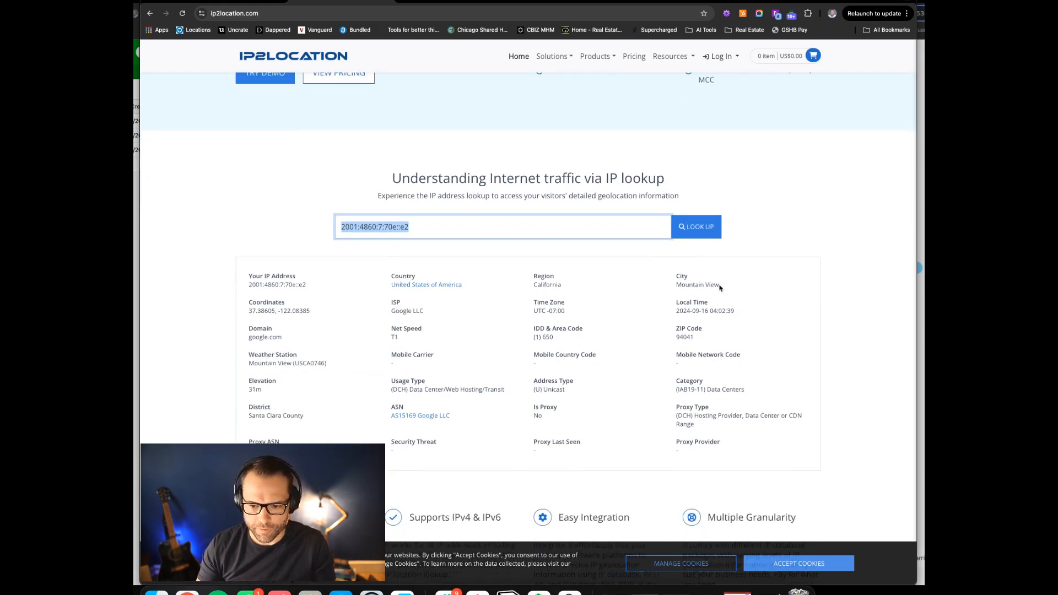
drag(263, 277, 463, 378)
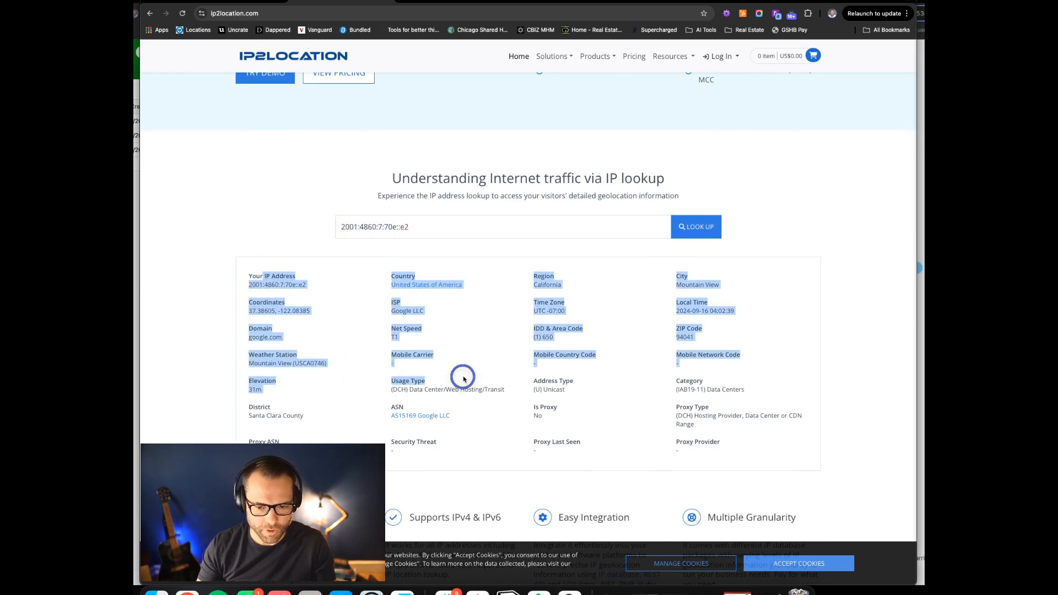
click(642, 312)
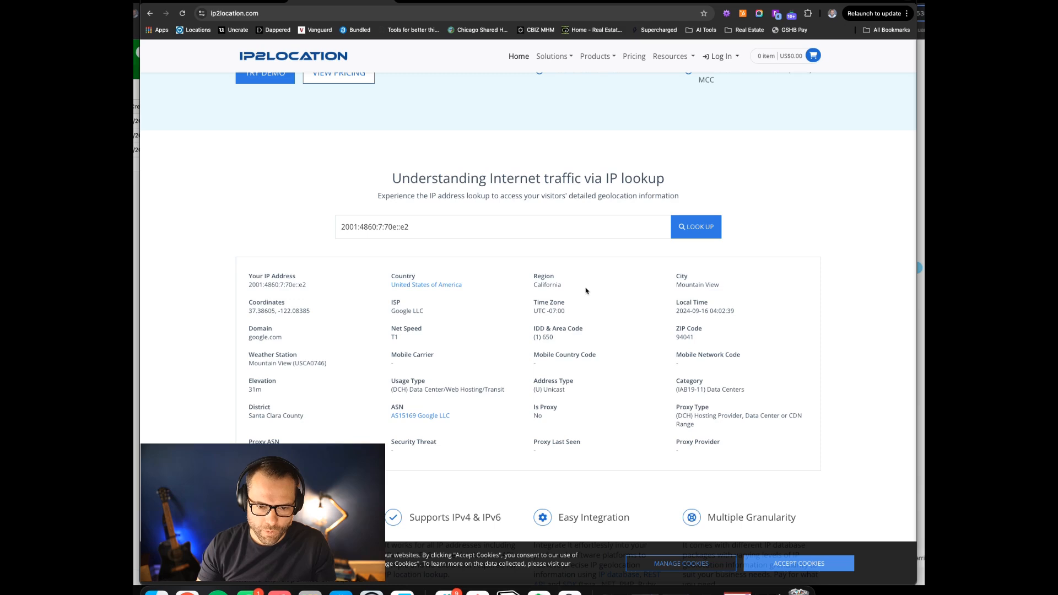
drag(533, 278, 706, 288)
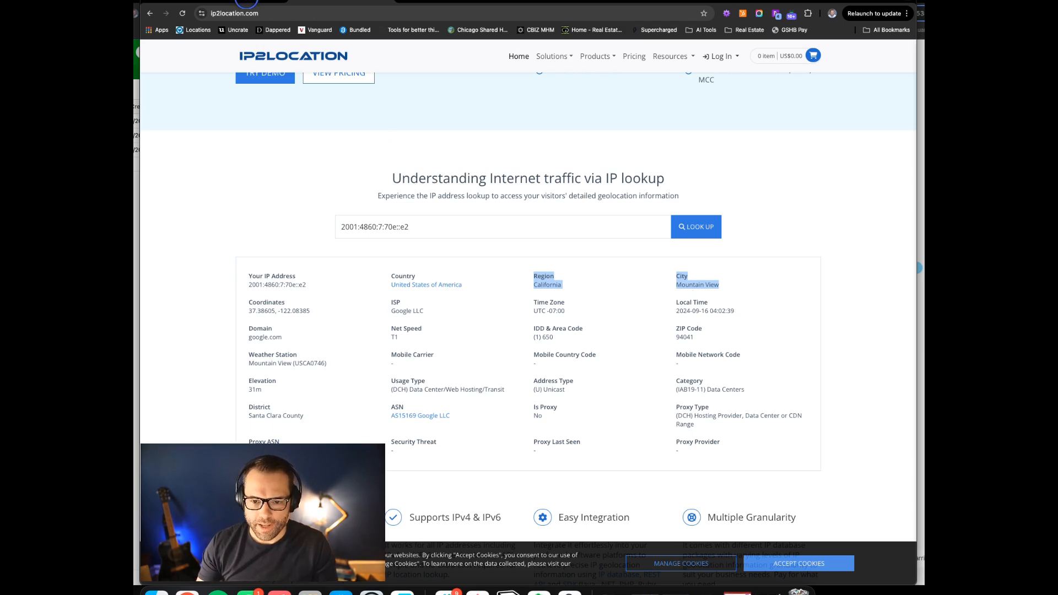
click(248, 1)
Start adding a Google Maps module after IP Look Up, then abandon it by reloading the page
click(515, 209)
drag(751, 288, 643, 215)
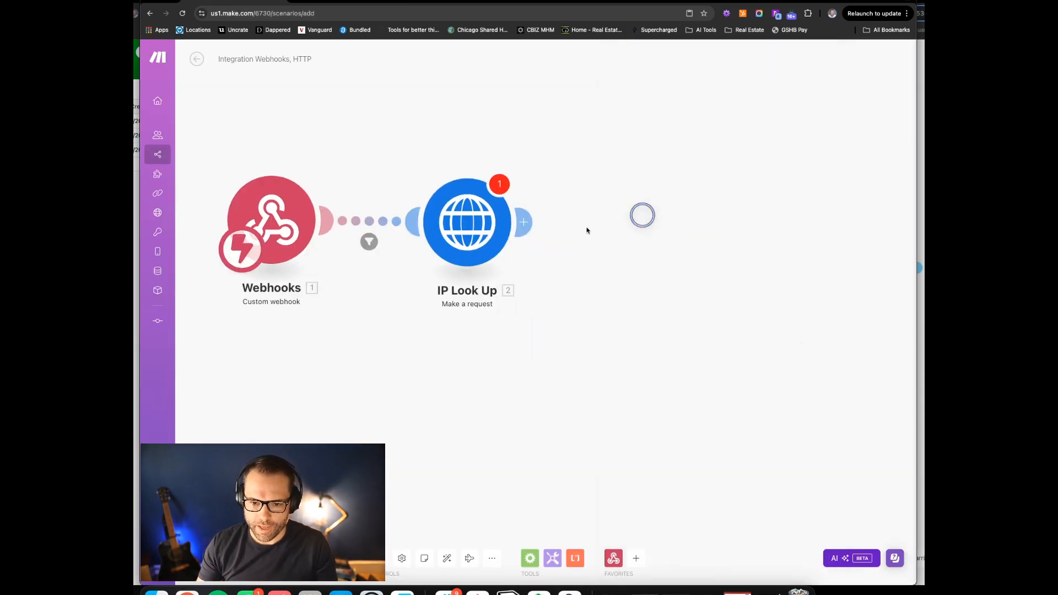
click(524, 222)
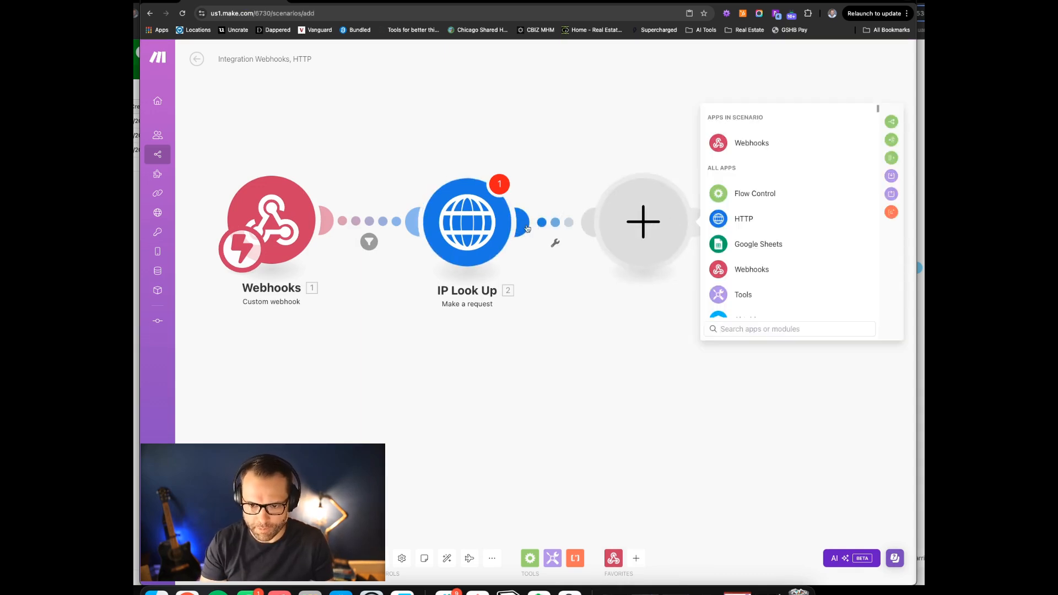
text(g)
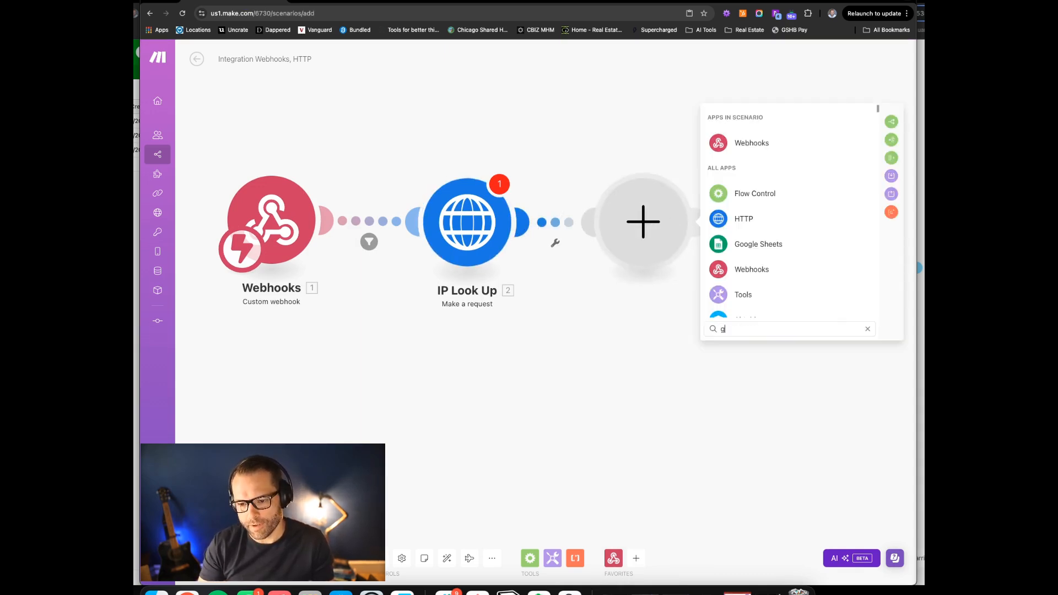
text(oogle map)
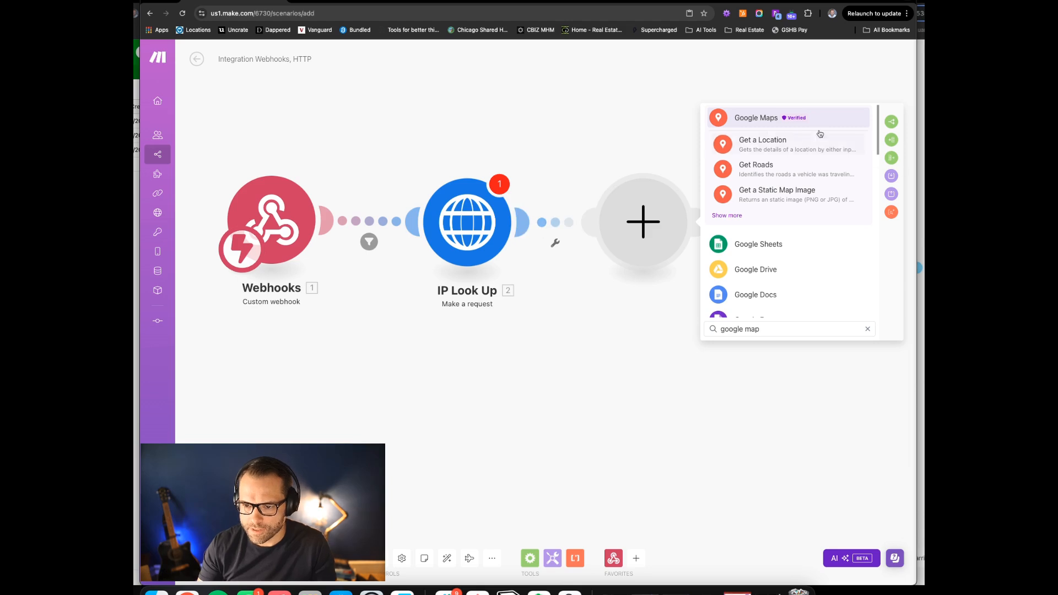
click(750, 144)
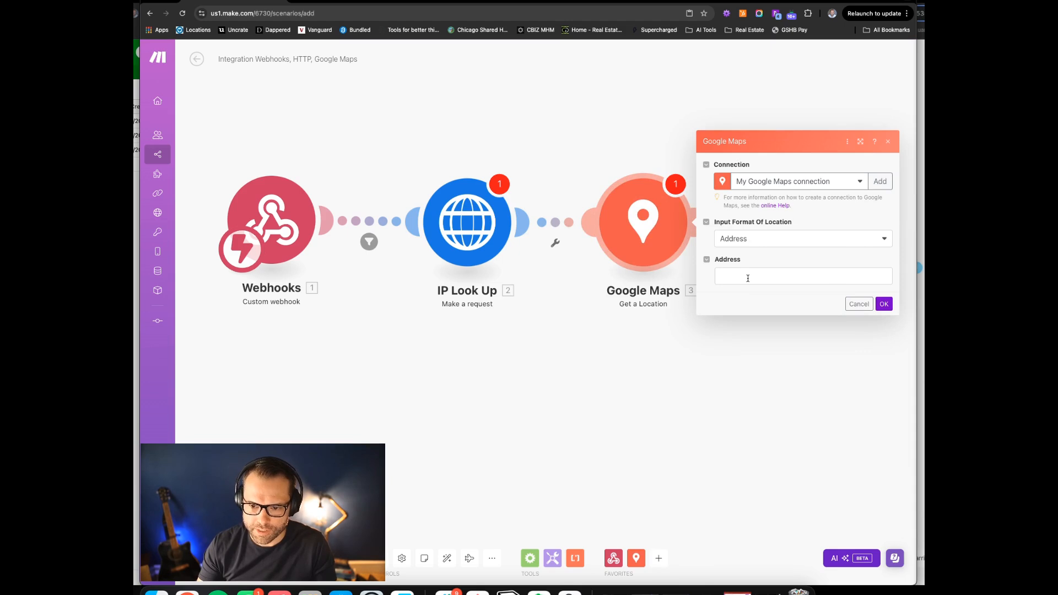
right_click(242, 2)
click(280, 52)
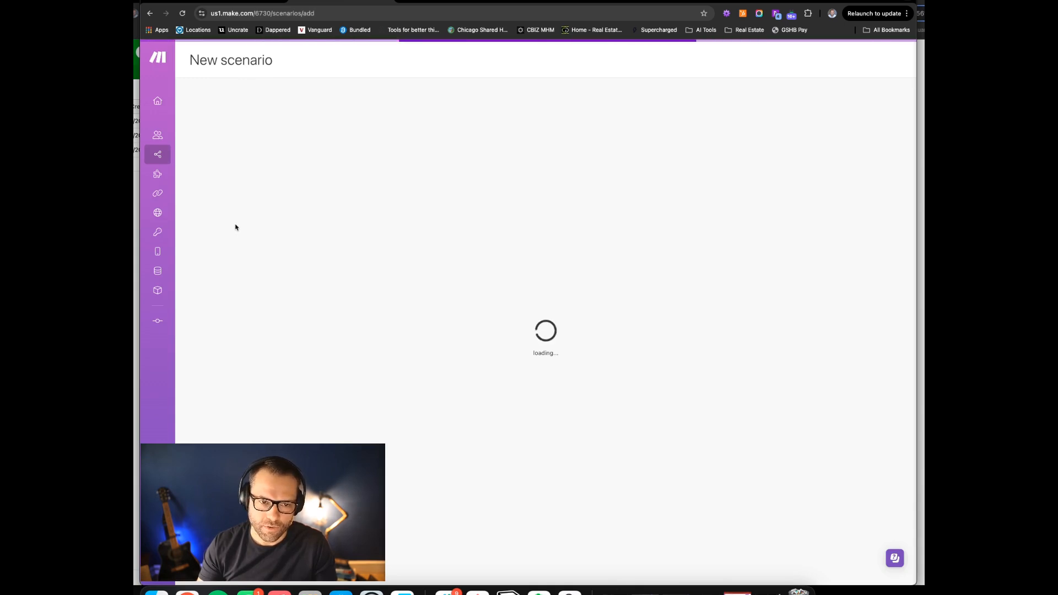
Add an HTTP 'Make a request' module and paste the copied webhook address as its URL
mouse_move(185, 62)
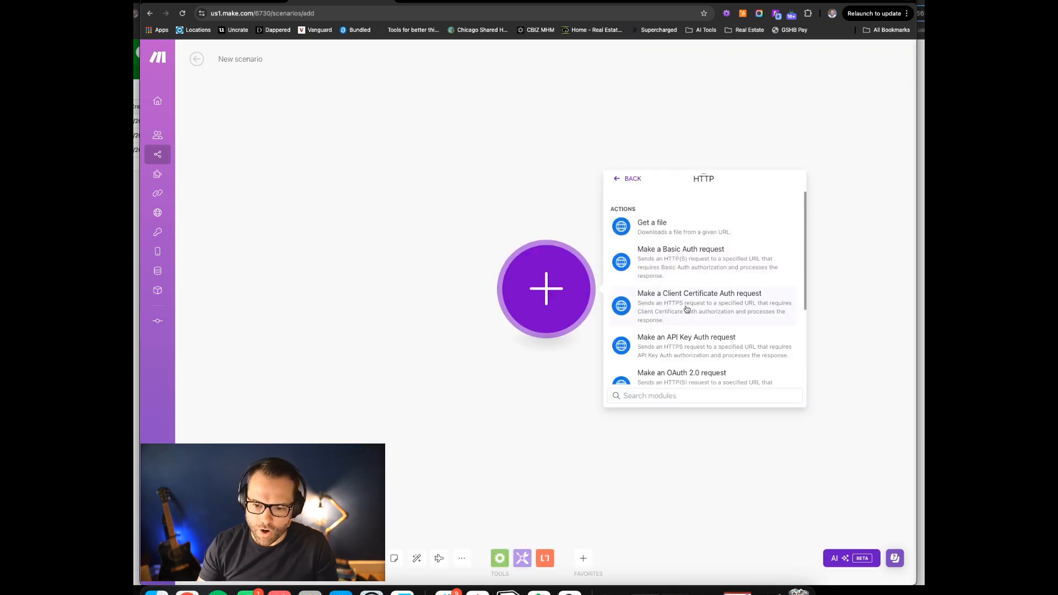
scroll(686, 308, down, 3)
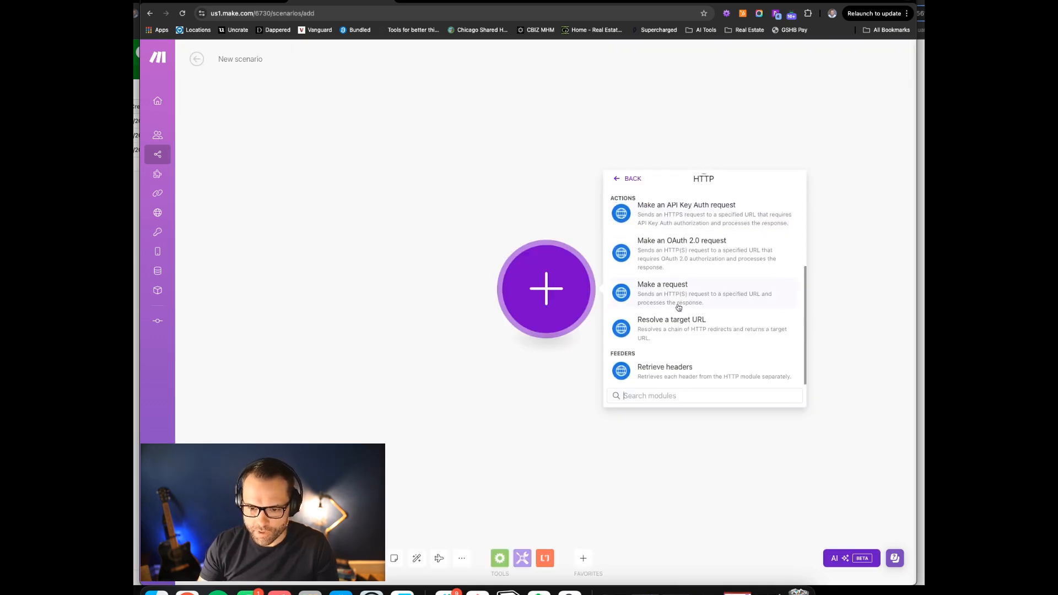
click(673, 288)
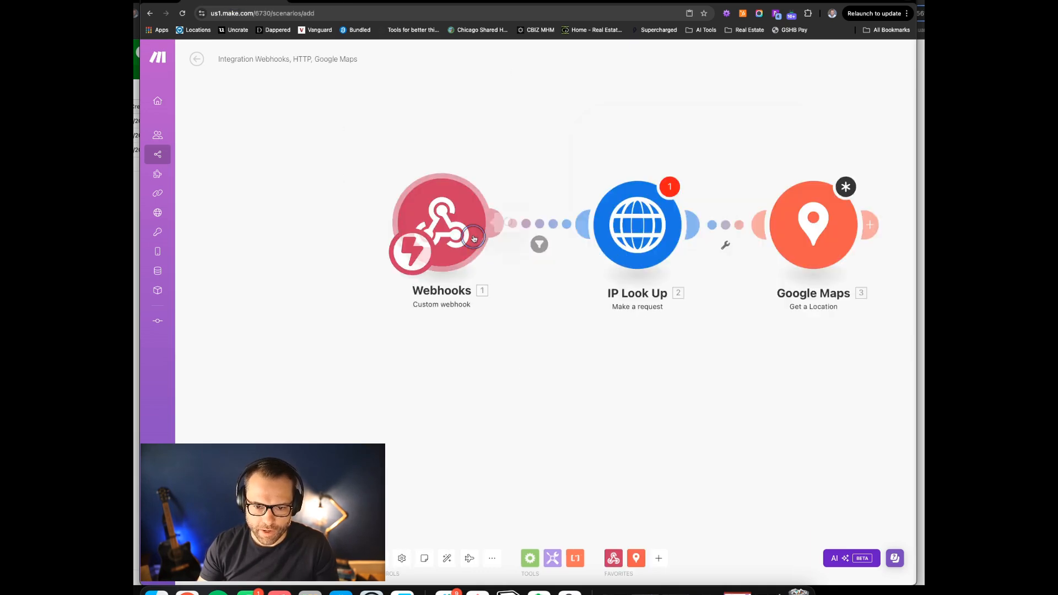
click(473, 234)
click(662, 238)
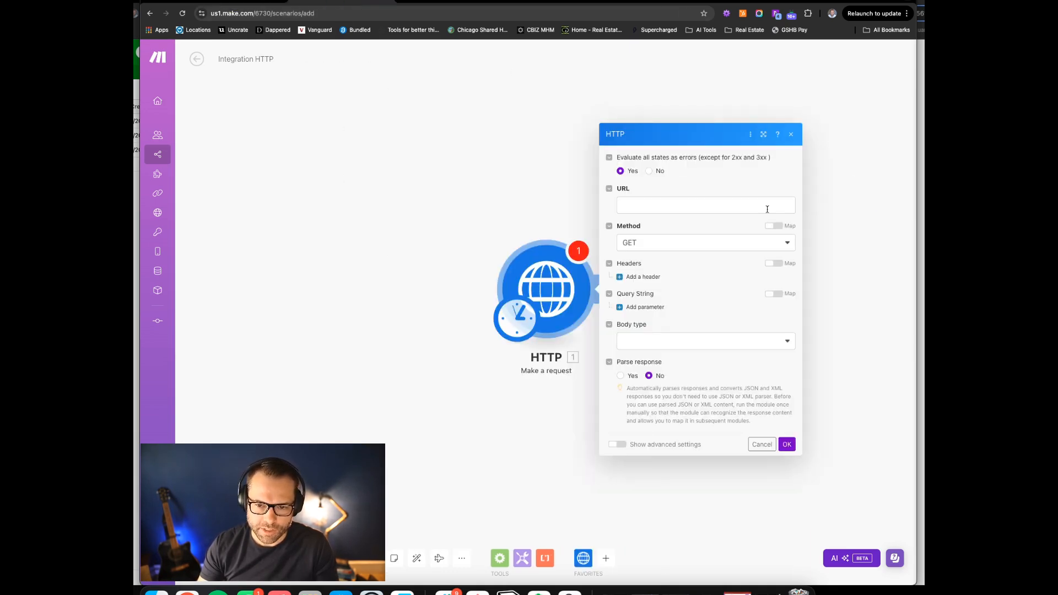
click(696, 208)
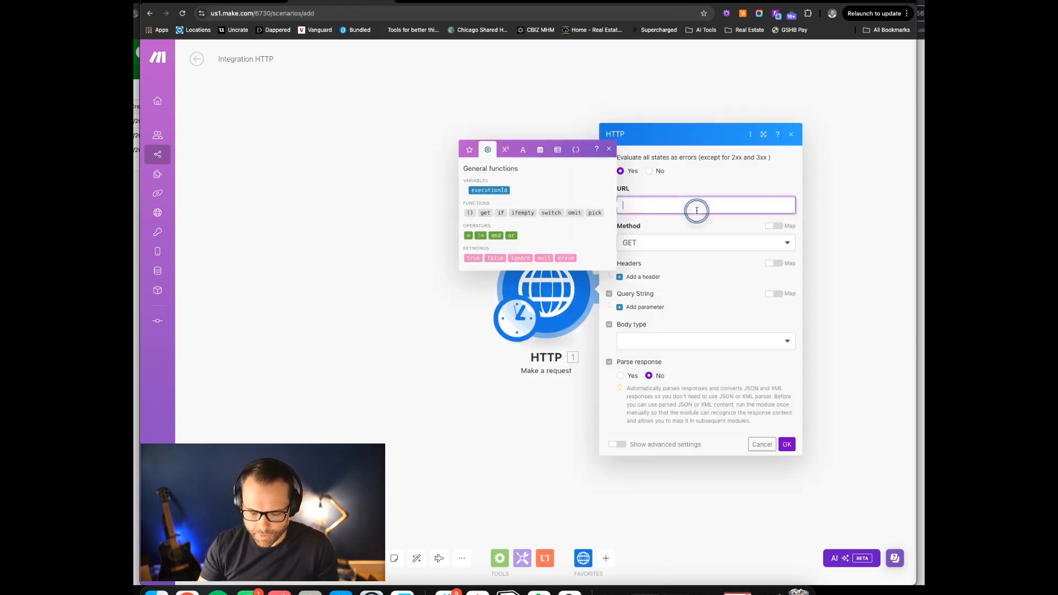
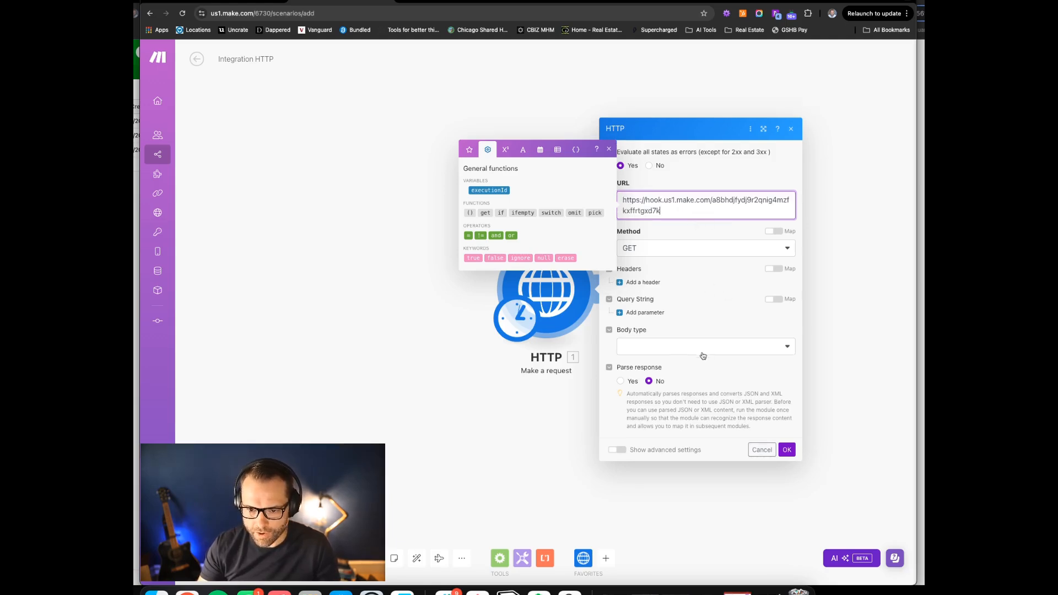
Set body type Raw, content type JSON, and paste the sample JSON as request content
click(674, 287)
click(661, 347)
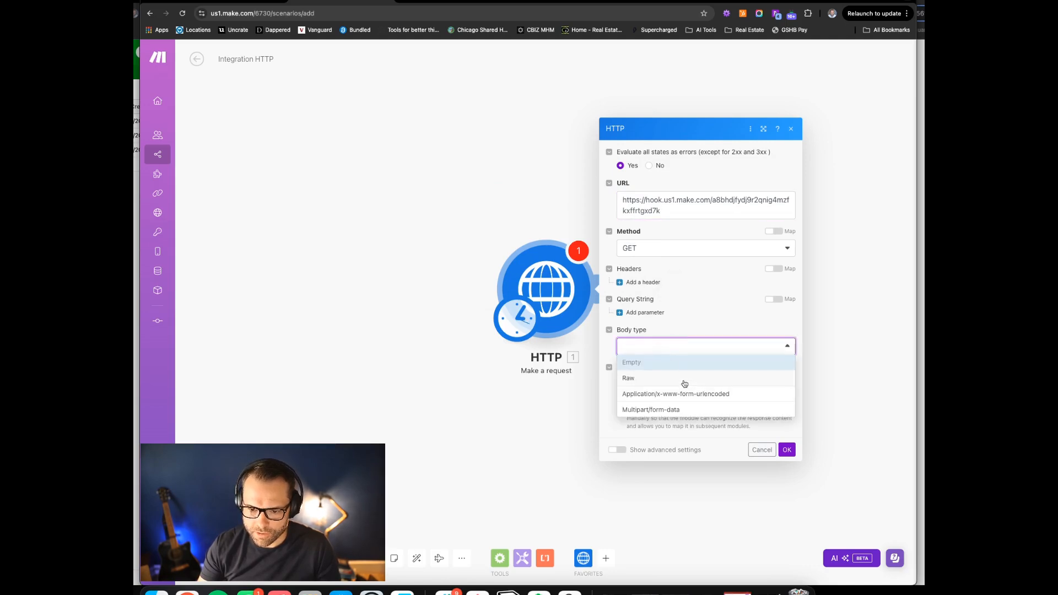
click(684, 384)
click(653, 341)
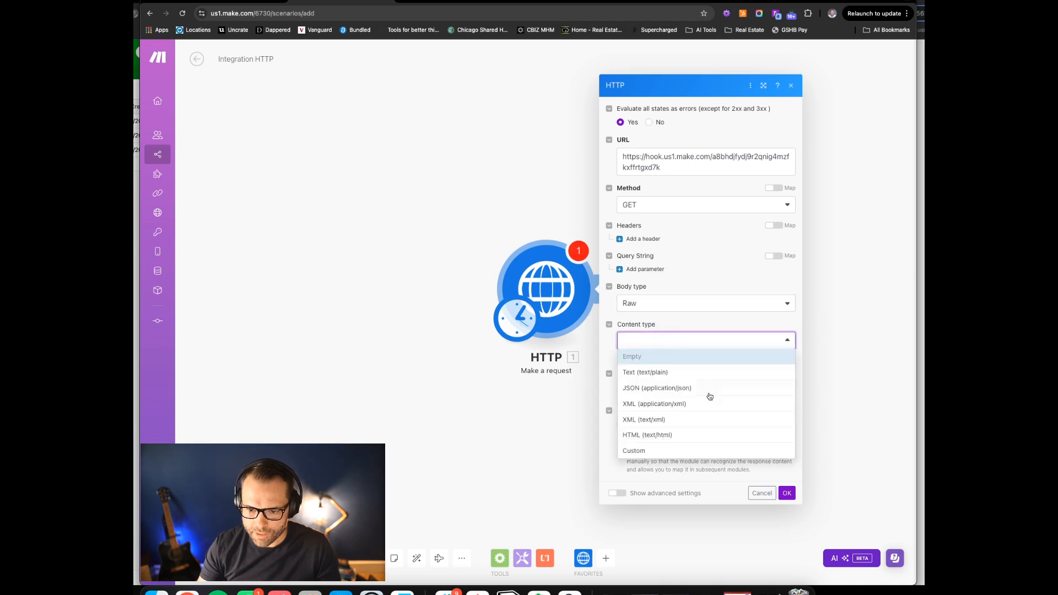
click(681, 387)
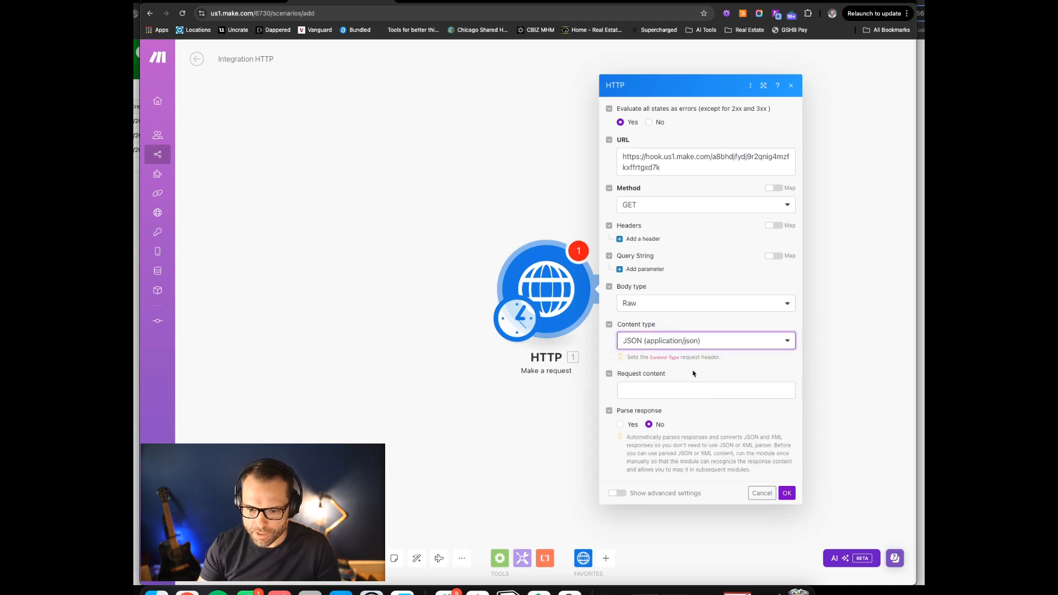
click(663, 389)
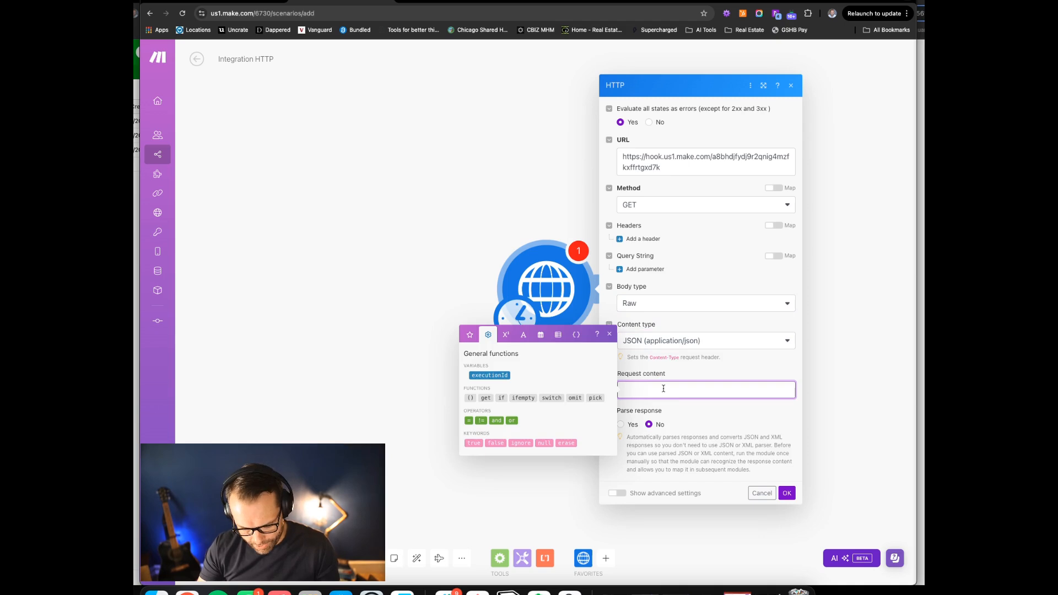
key(ctrl+v)
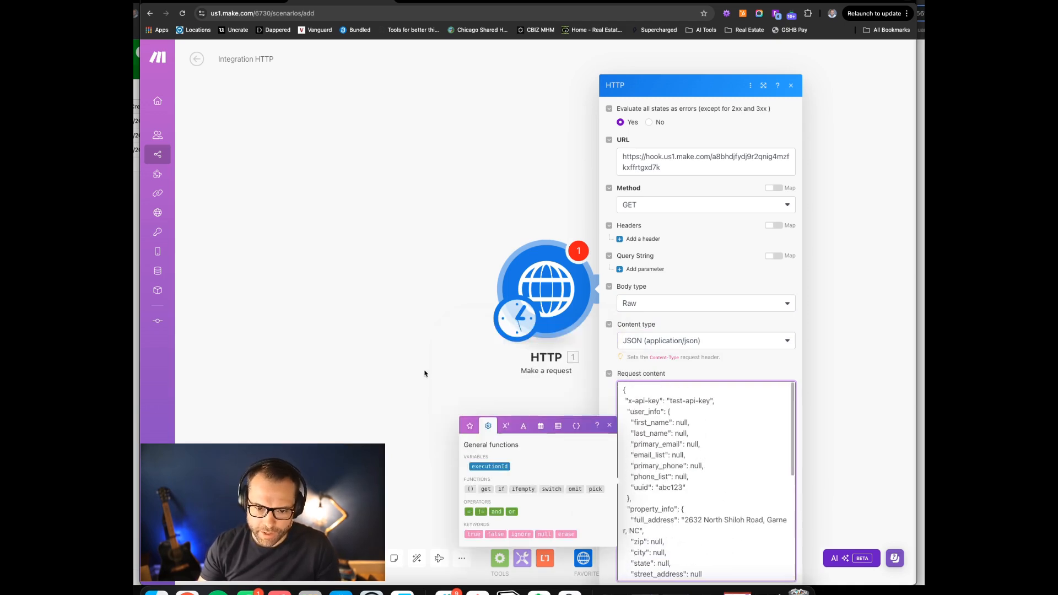
click(401, 347)
Reopen the HTTP module and review the user_info block of the request JSON
scroll(670, 378, down, 3)
scroll(661, 353, up, 3)
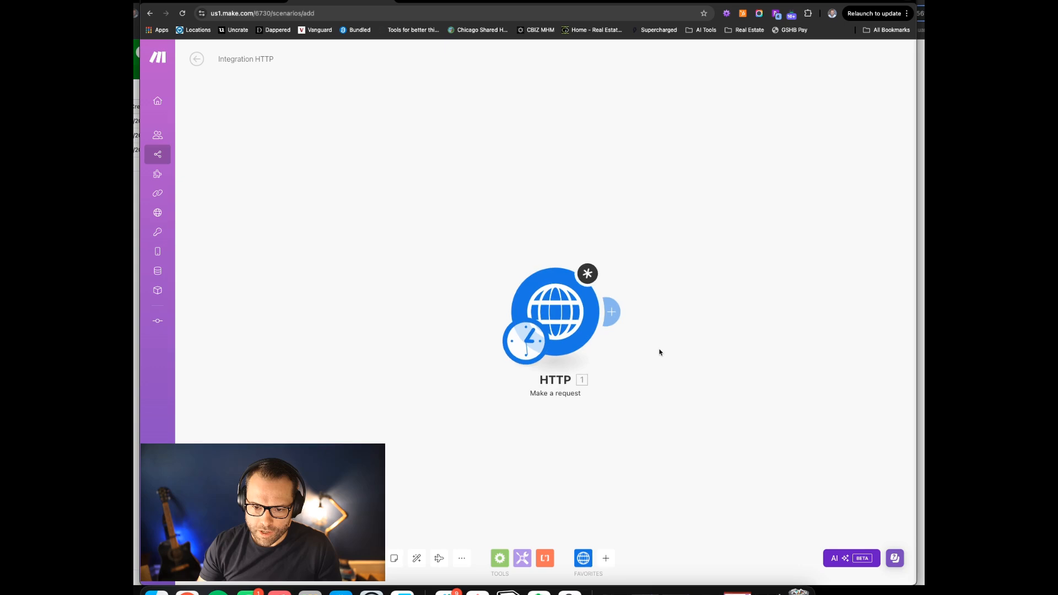
click(569, 326)
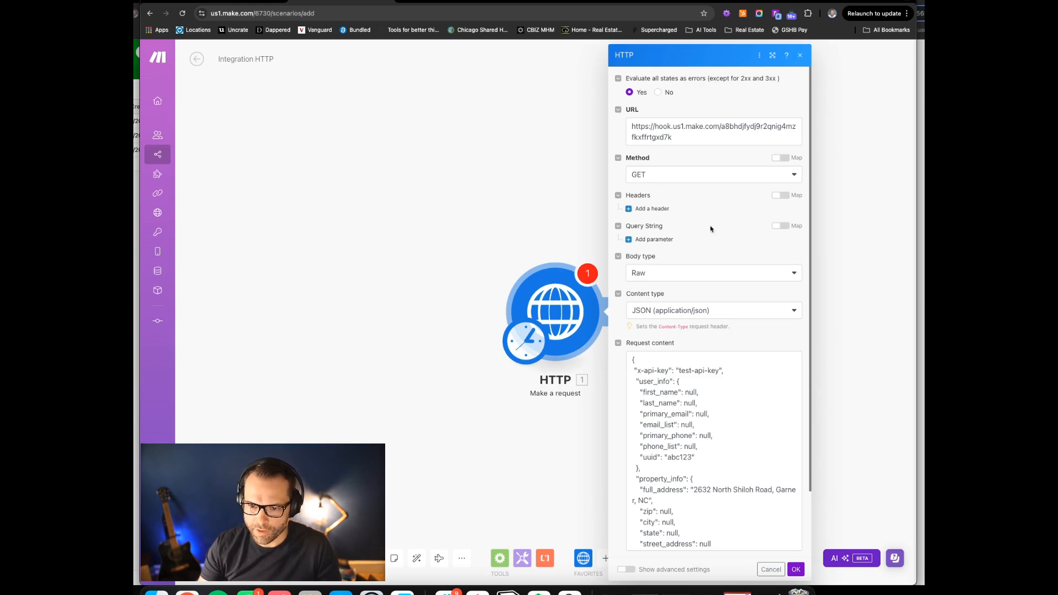
scroll(686, 333, down, 3)
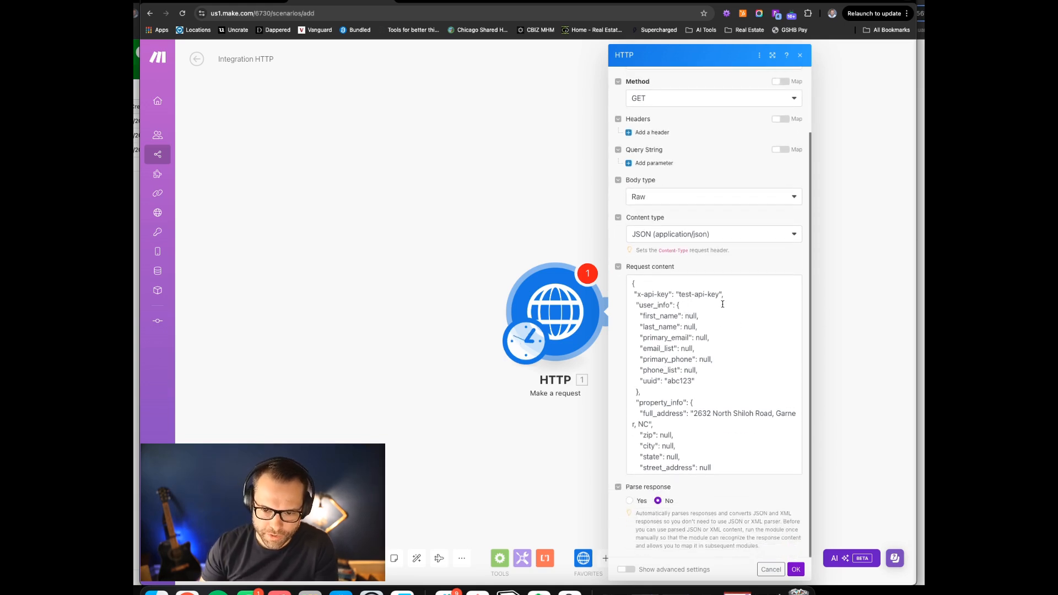
drag(637, 304, 735, 337)
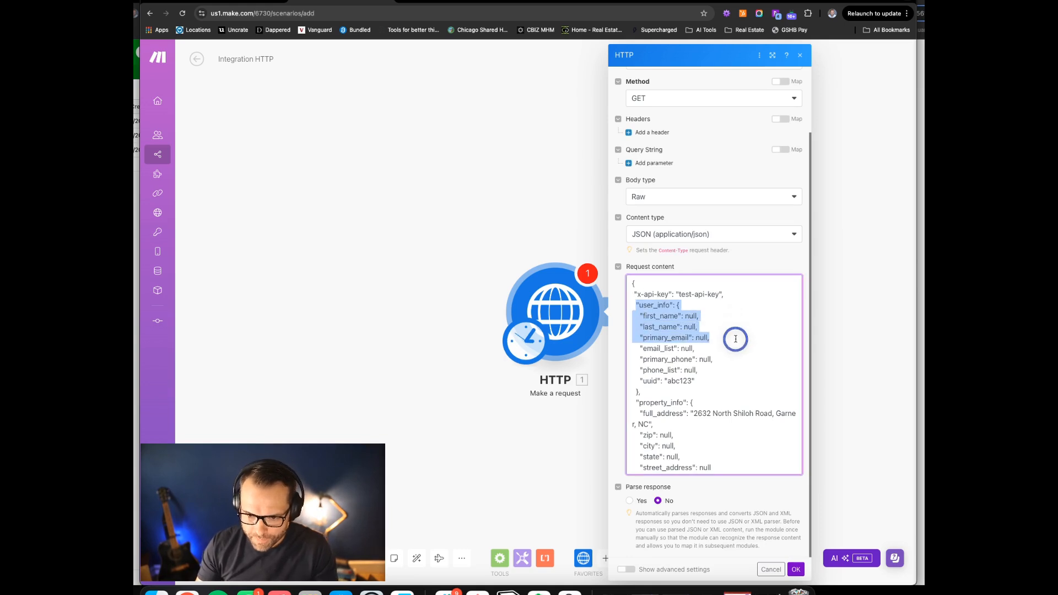
click(699, 336)
click(667, 389)
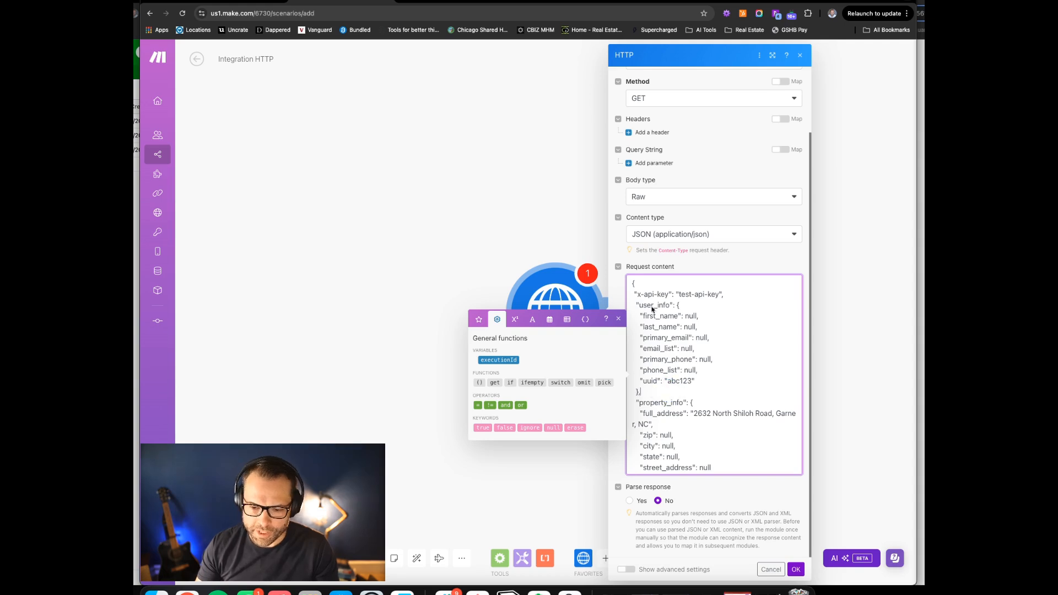
click(662, 322)
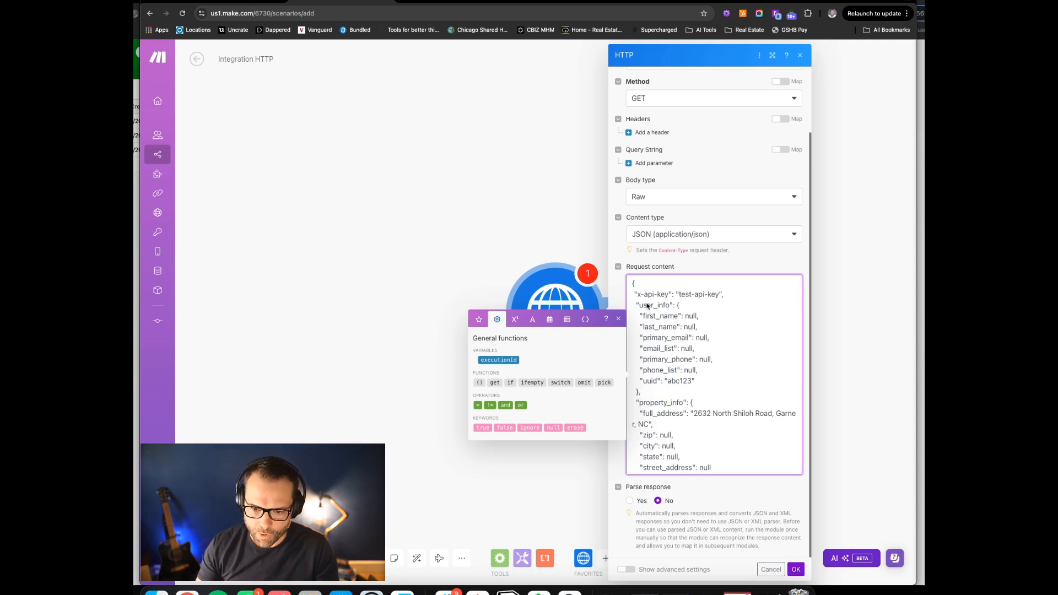
drag(662, 306, 771, 390)
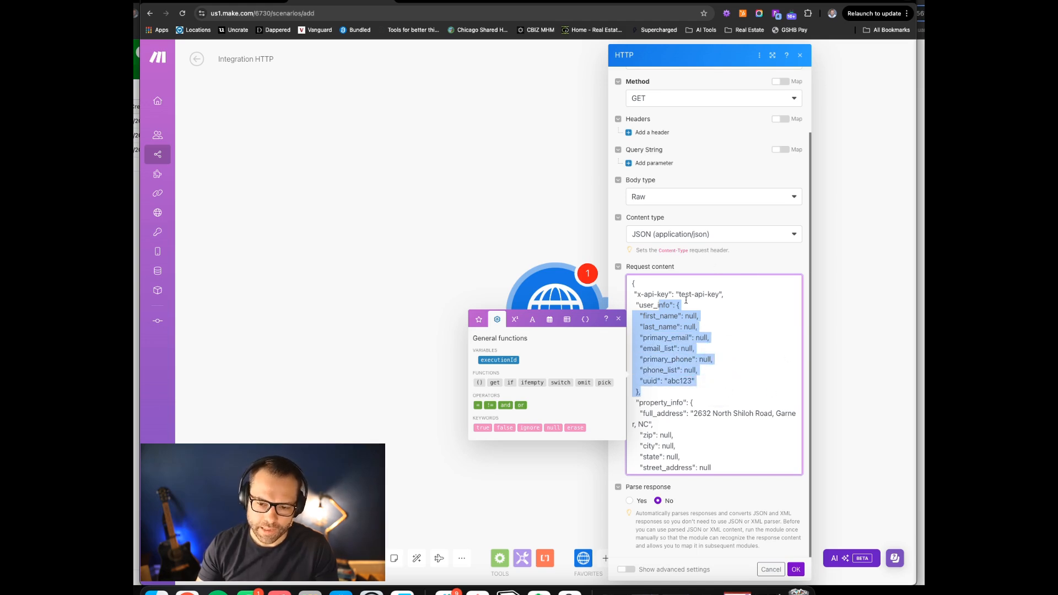
Review the property_info, tracking_info, user_ip and landing_page fields, then set the webhook listening
scroll(677, 367, down, 3)
drag(636, 328, 783, 352)
scroll(717, 342, down, 2)
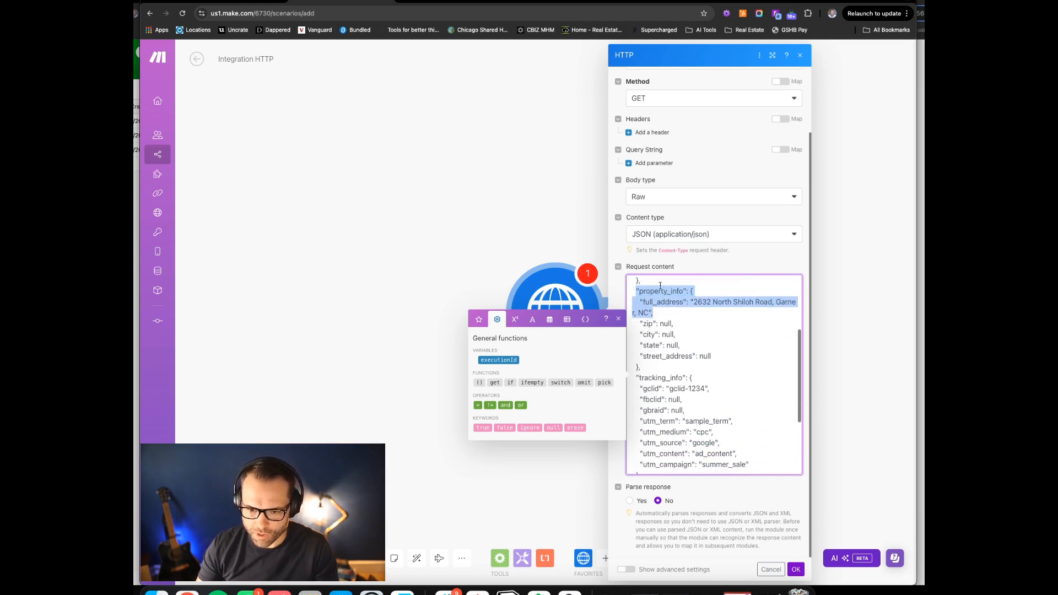
drag(639, 324, 736, 355)
scroll(679, 334, down, 2)
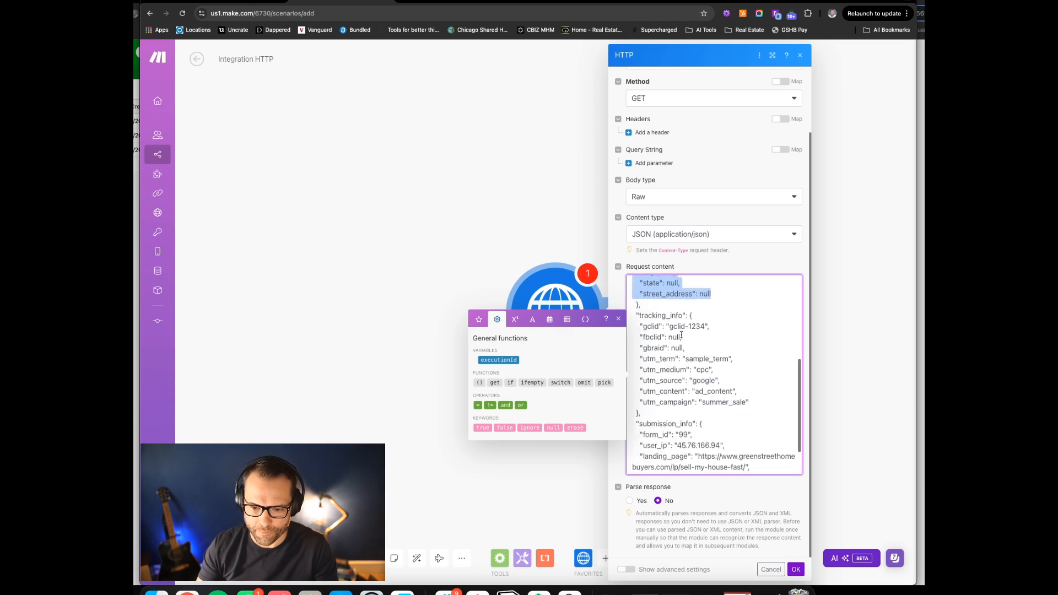
click(650, 319)
drag(646, 320, 759, 410)
scroll(690, 330, down, 2)
scroll(690, 331, up, 3)
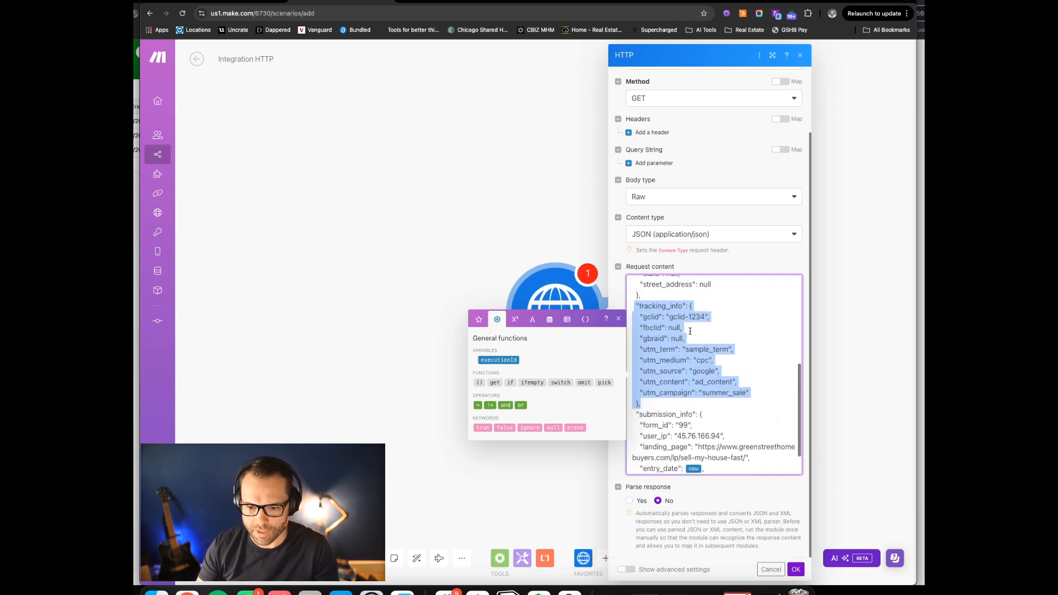
scroll(690, 331, down, 3)
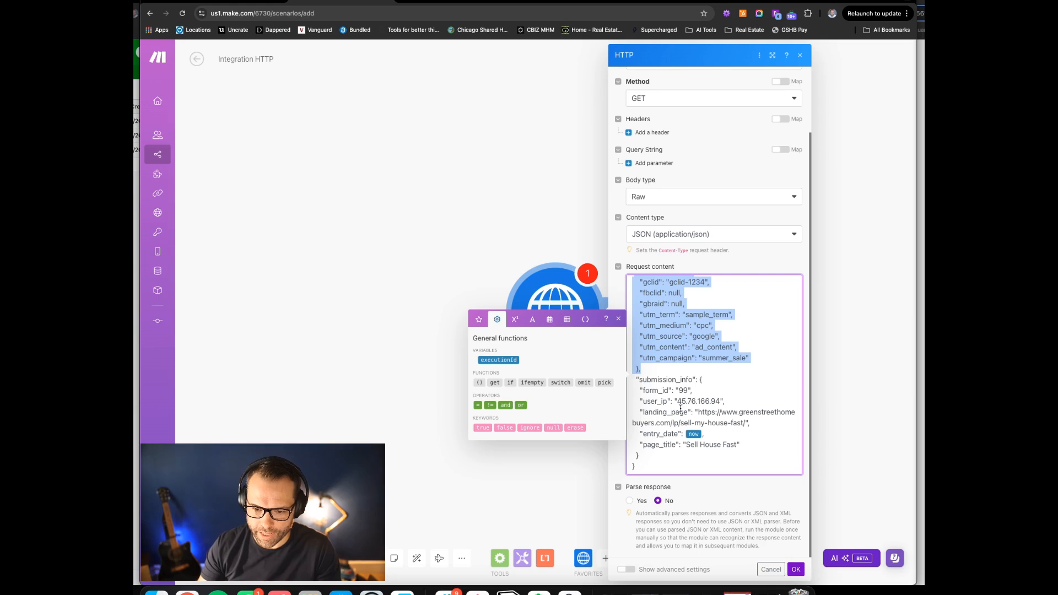
drag(657, 404, 759, 412)
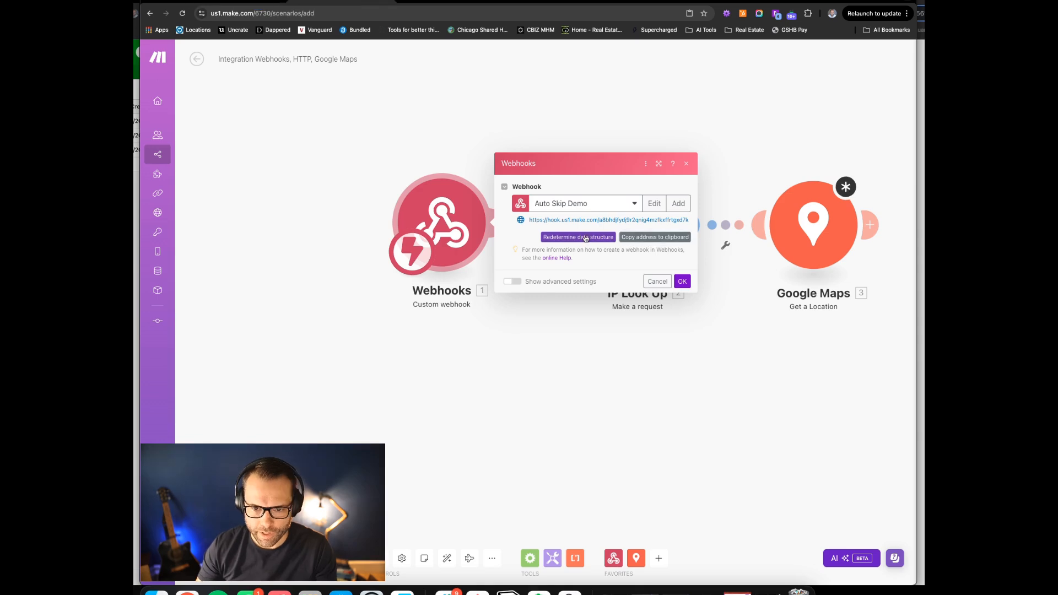
click(585, 239)
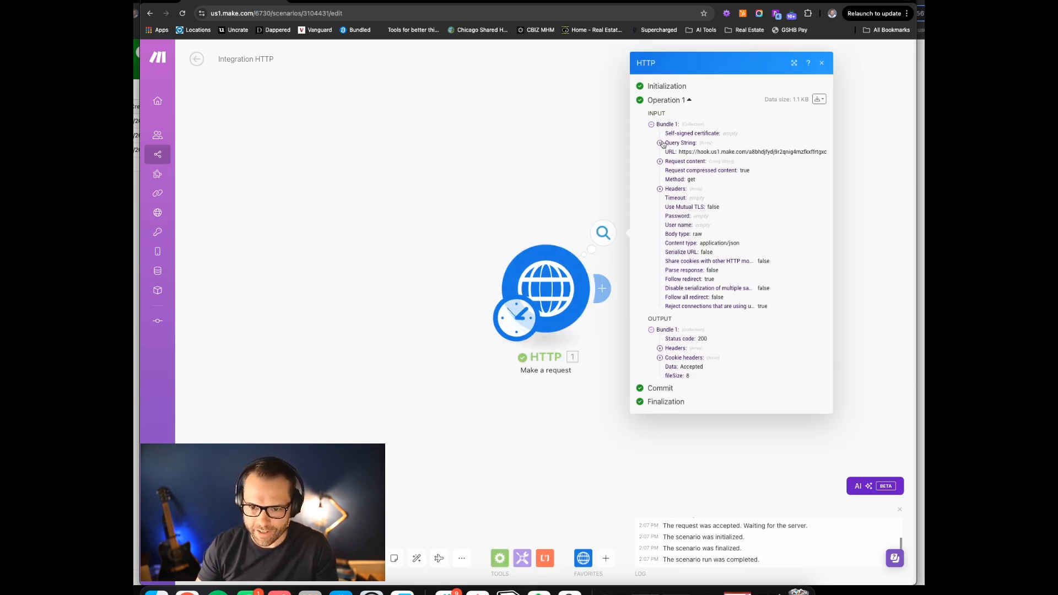
Expand the sent Request content in the run output and scroll through its JSON
click(683, 161)
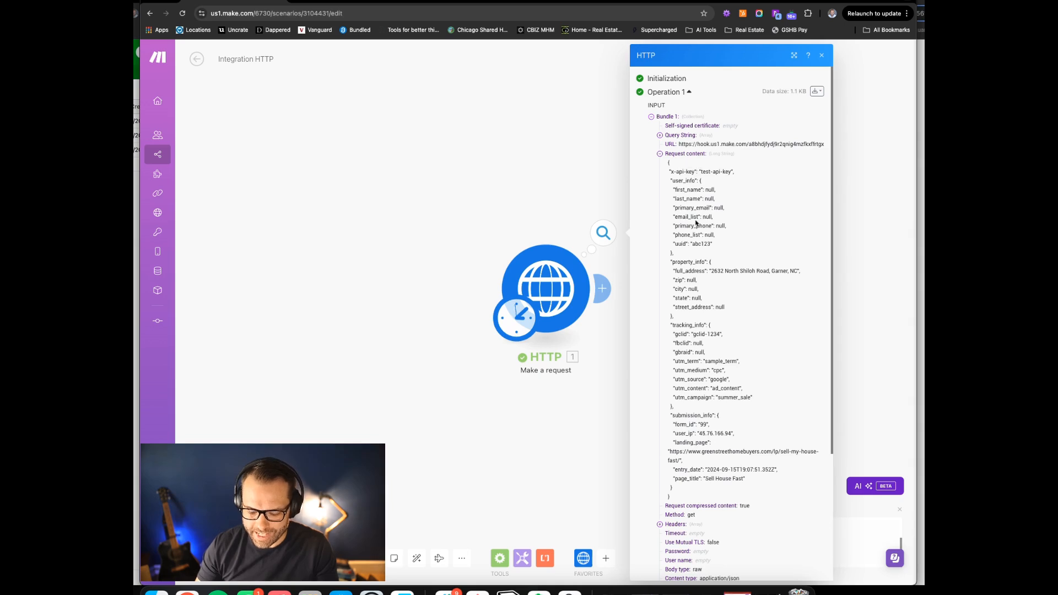
drag(697, 179, 729, 435)
scroll(729, 419, down, 3)
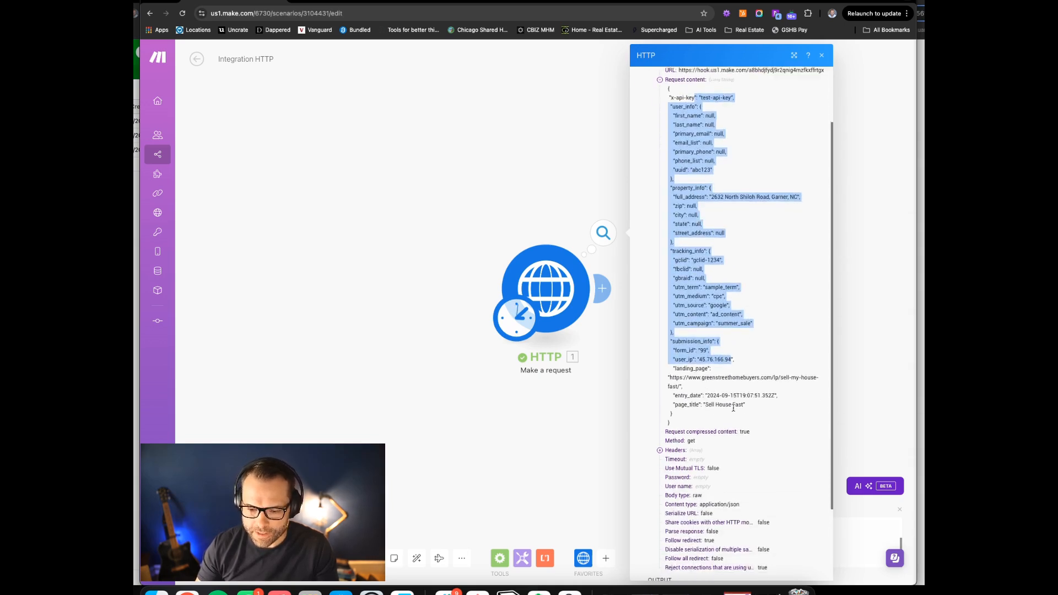
scroll(728, 384, down, 1)
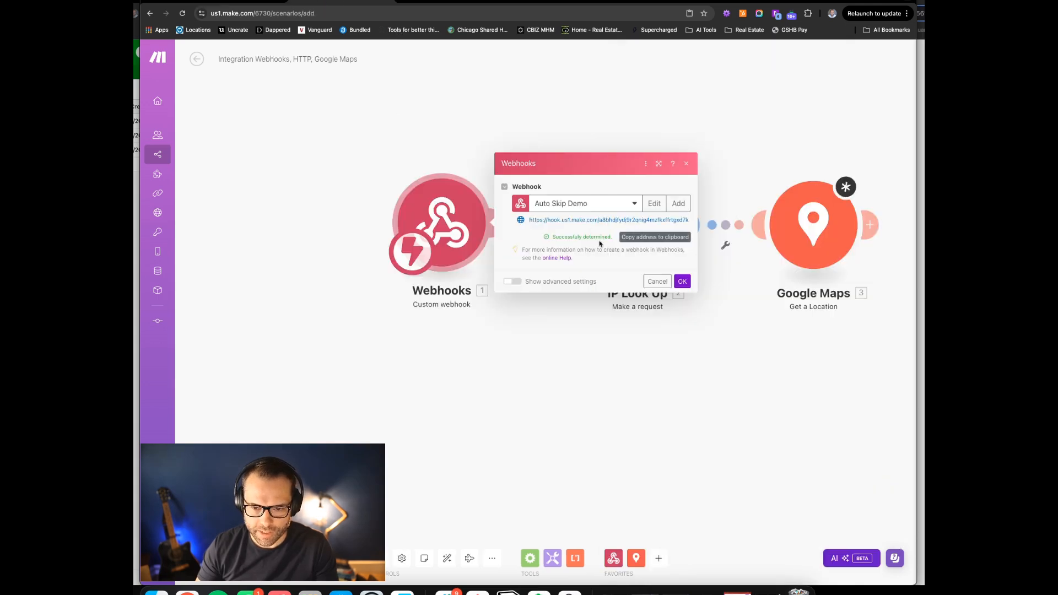
Confirm the webhook settings and clear IP Look Up's old ip parameter value
click(684, 284)
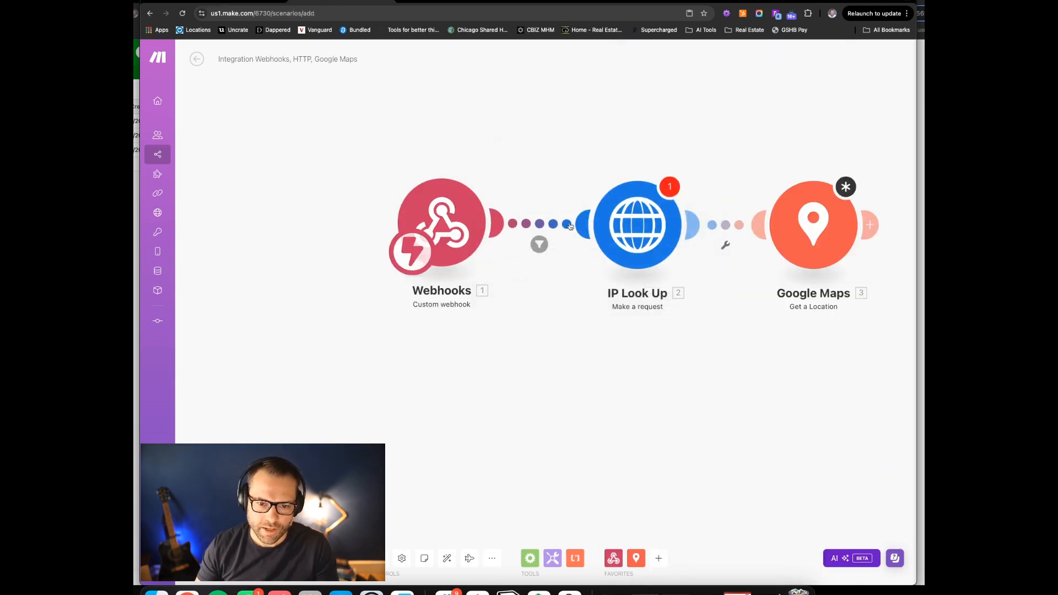
click(629, 228)
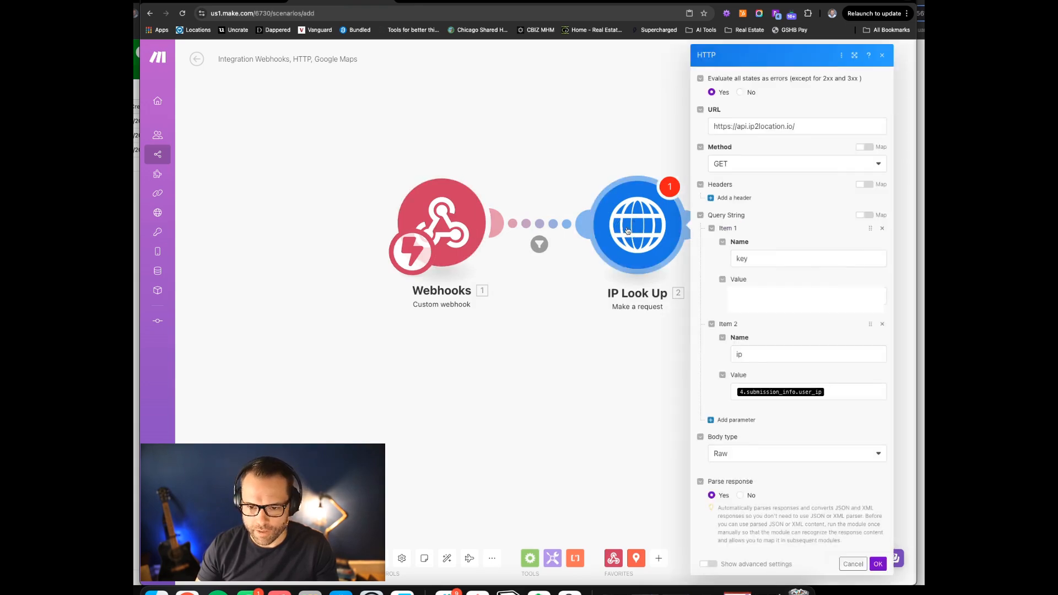
click(843, 392)
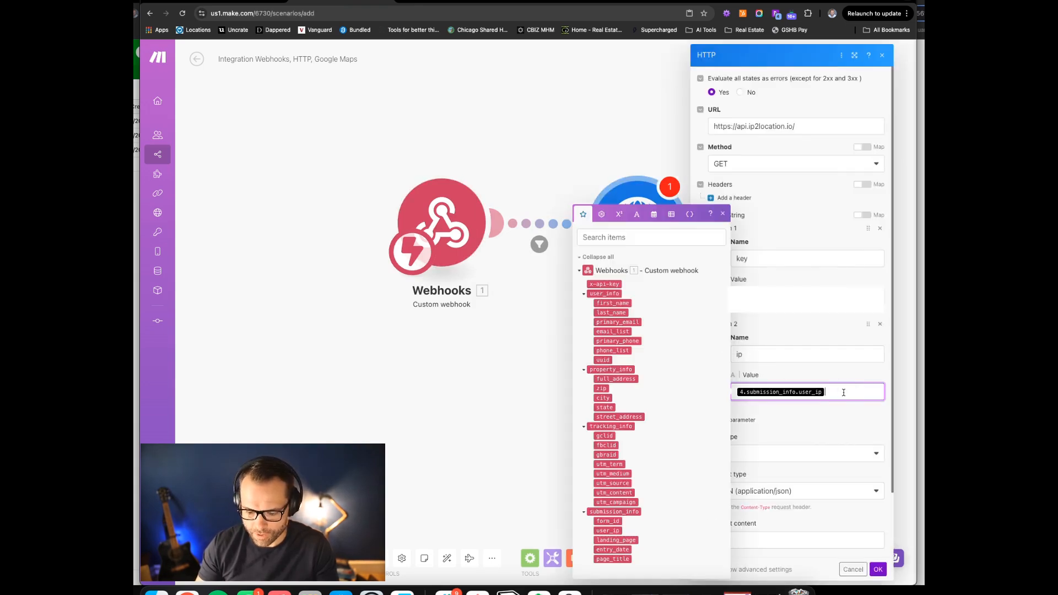
key(BackSpace)
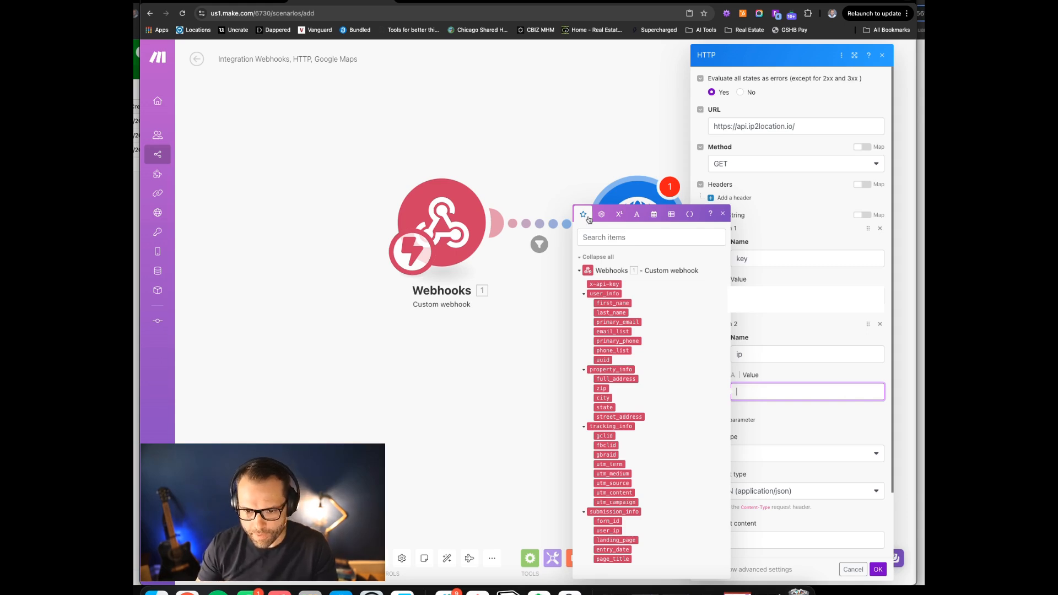
Search 'ip', map the webhook's submission_info user_ip into the ip value, and save
click(592, 237)
text(ip)
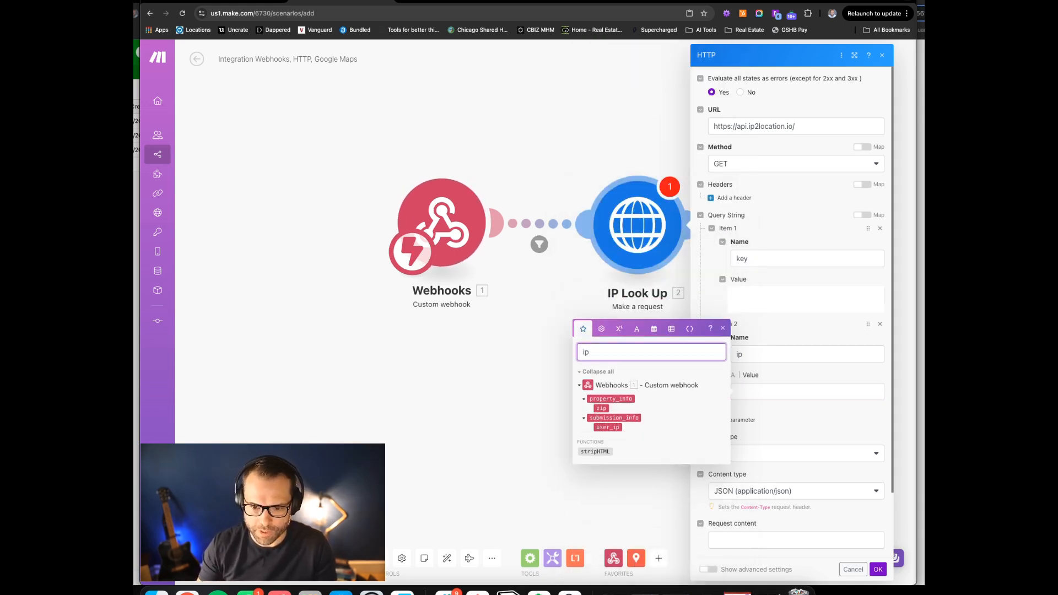
click(610, 427)
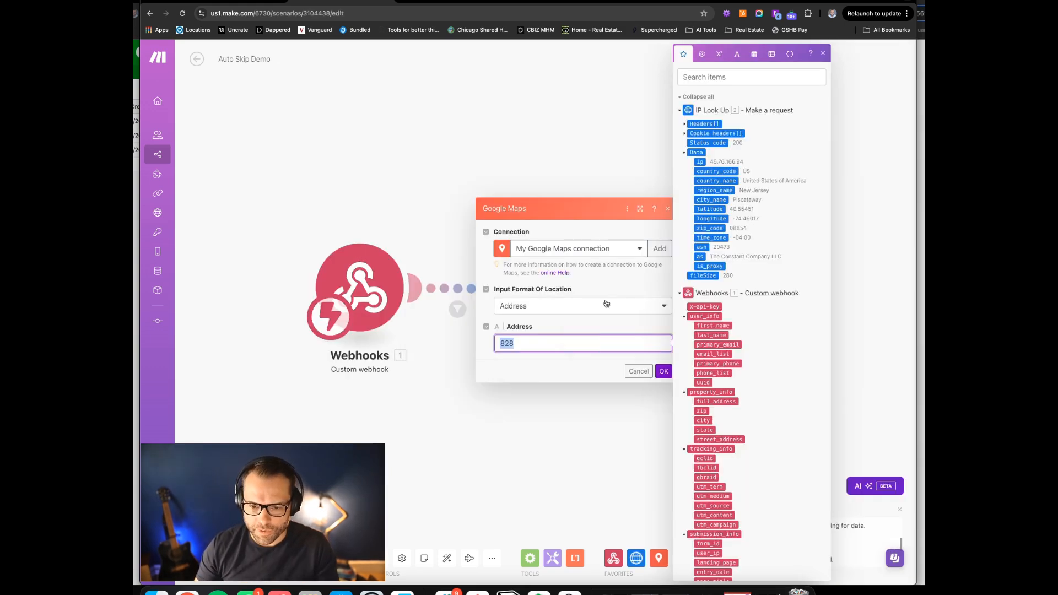
click(607, 304)
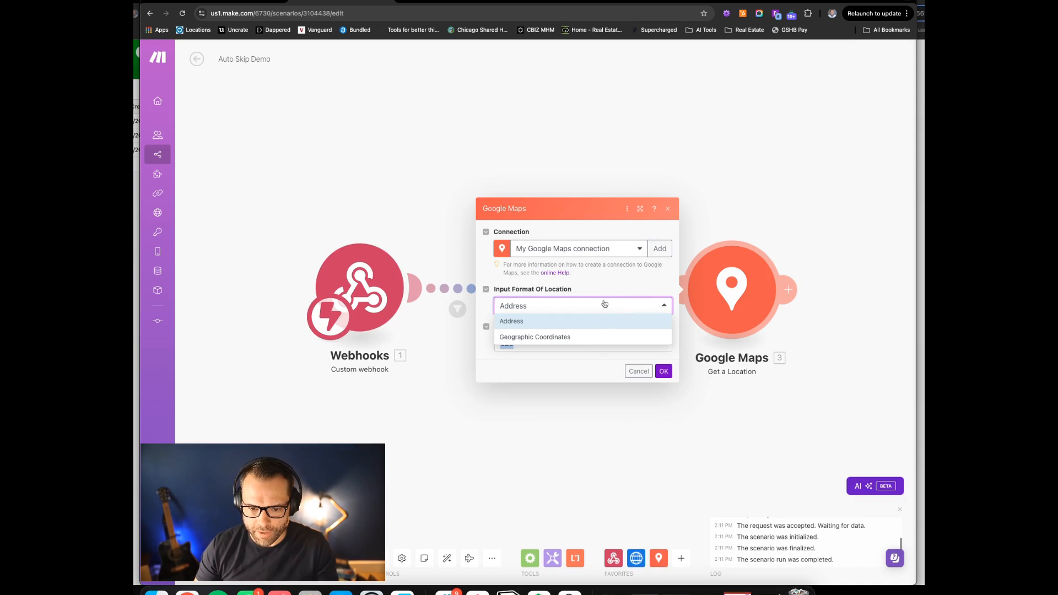
Keep the Address location format and delete the old 828 address value
click(531, 364)
click(526, 343)
double_click(526, 343)
key(BackSpace)
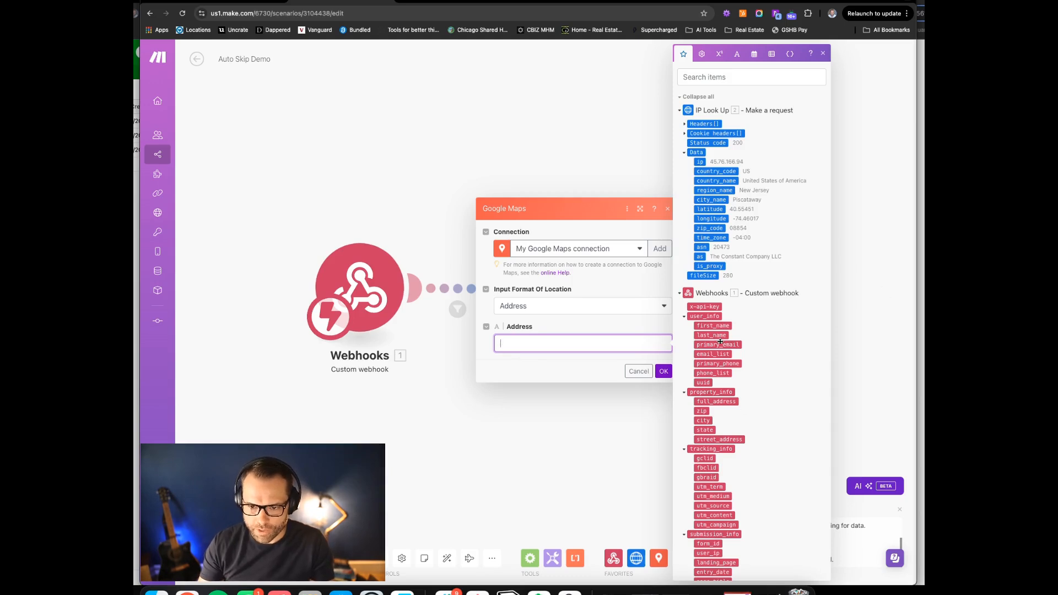
scroll(728, 365, down, 1)
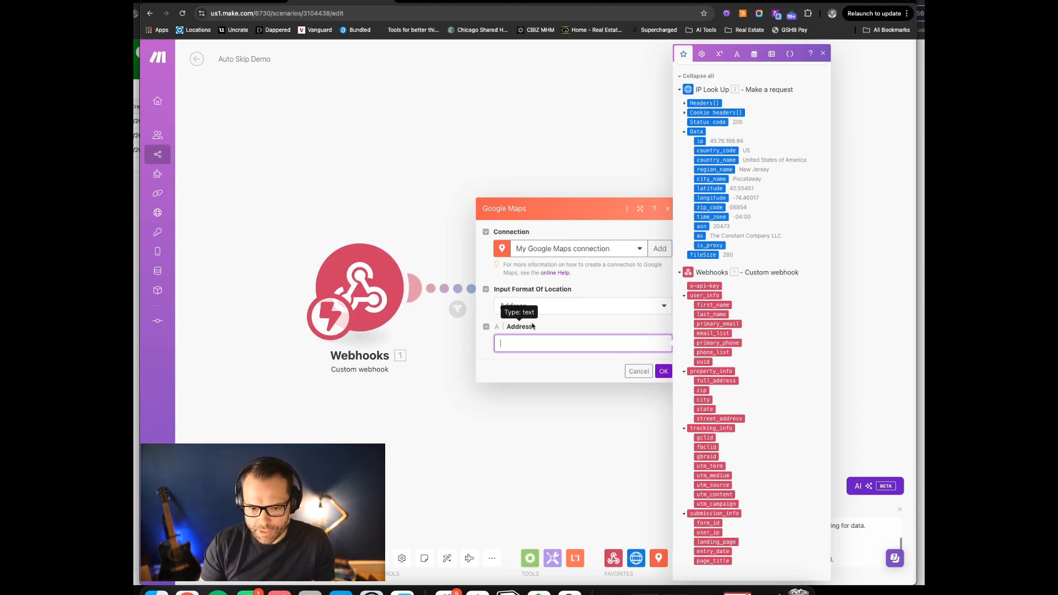
Build ifempty(full_address; street_address) plus the city, falling back to IP Look Up's city_name
text(ifempty( full)
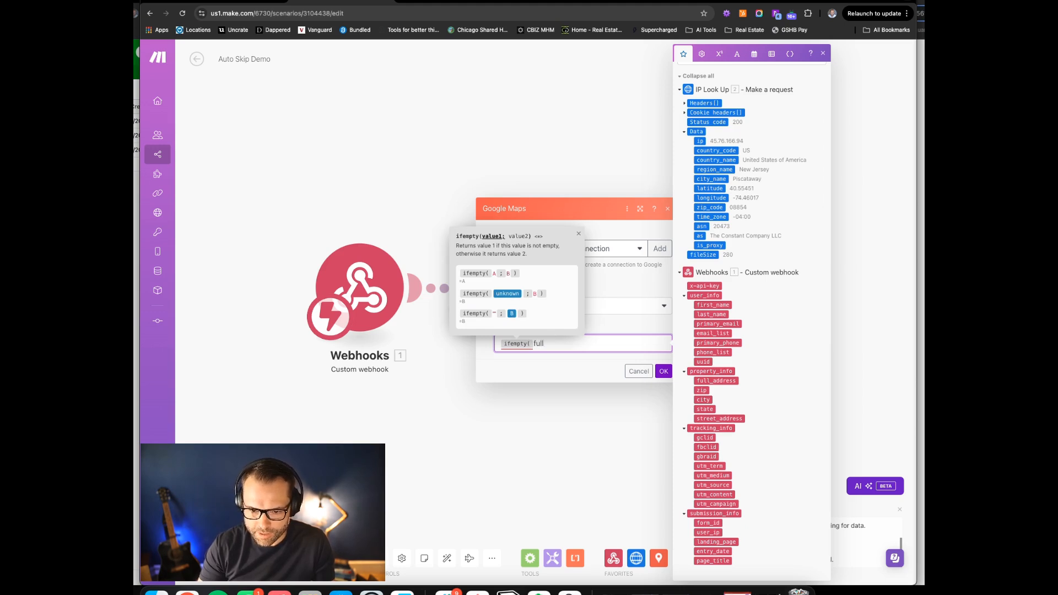
key(Return)
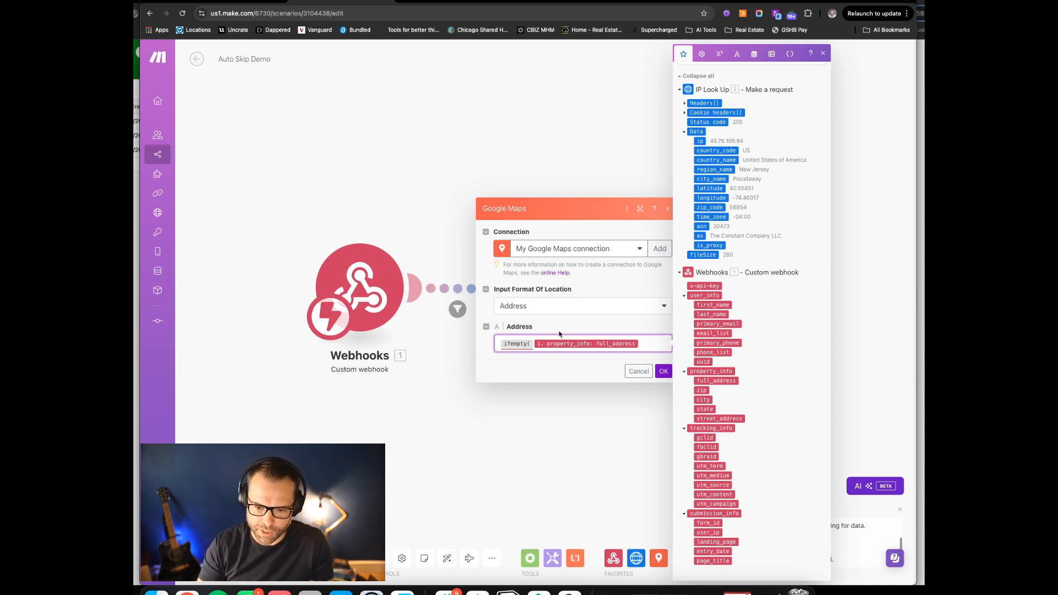
text(;)
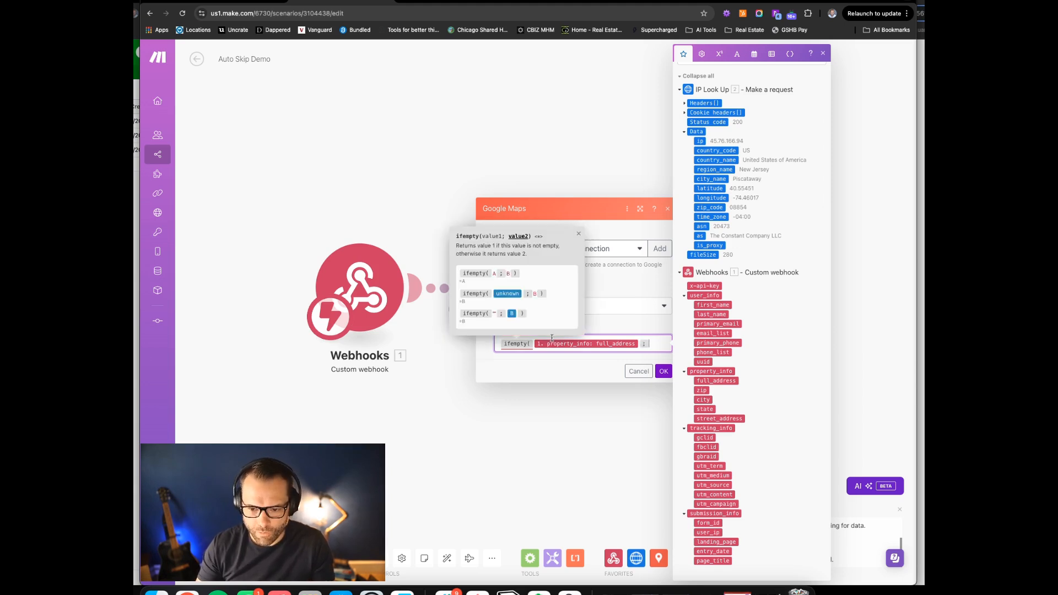
click(719, 420)
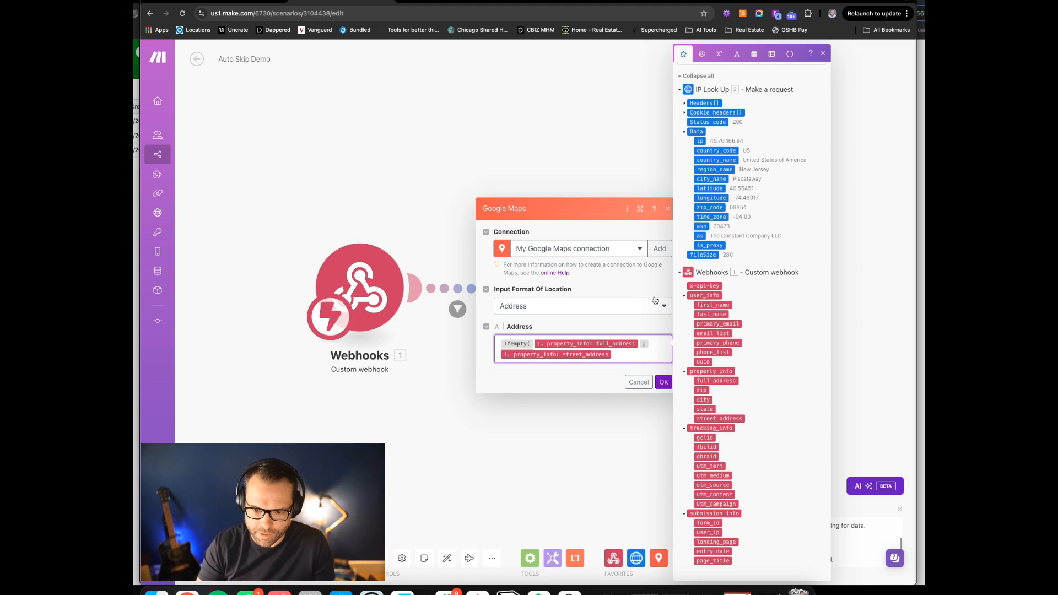
click(614, 354)
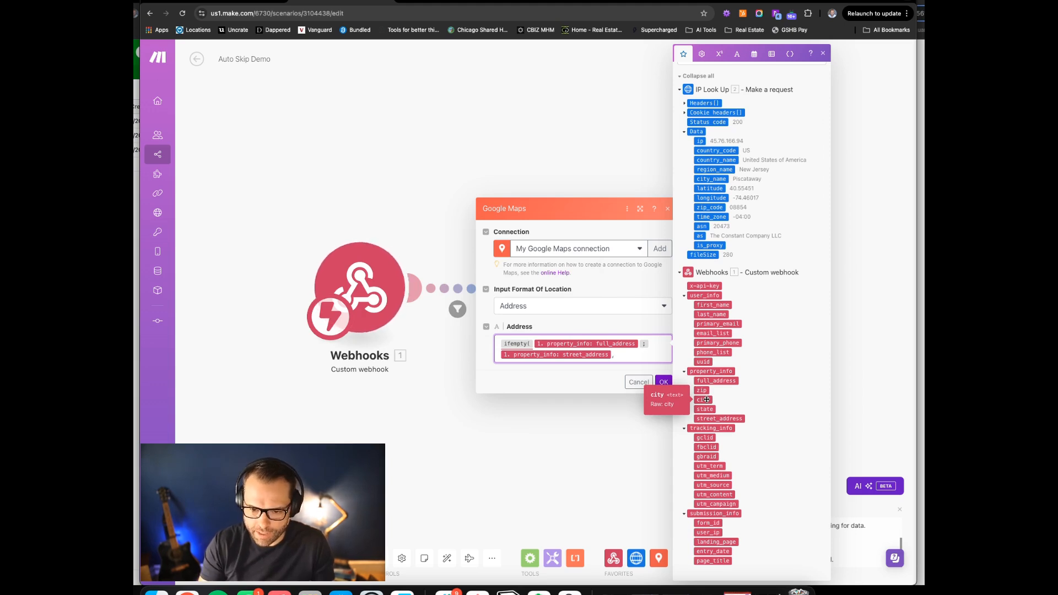
text(ifempty()
click(701, 400)
text(;)
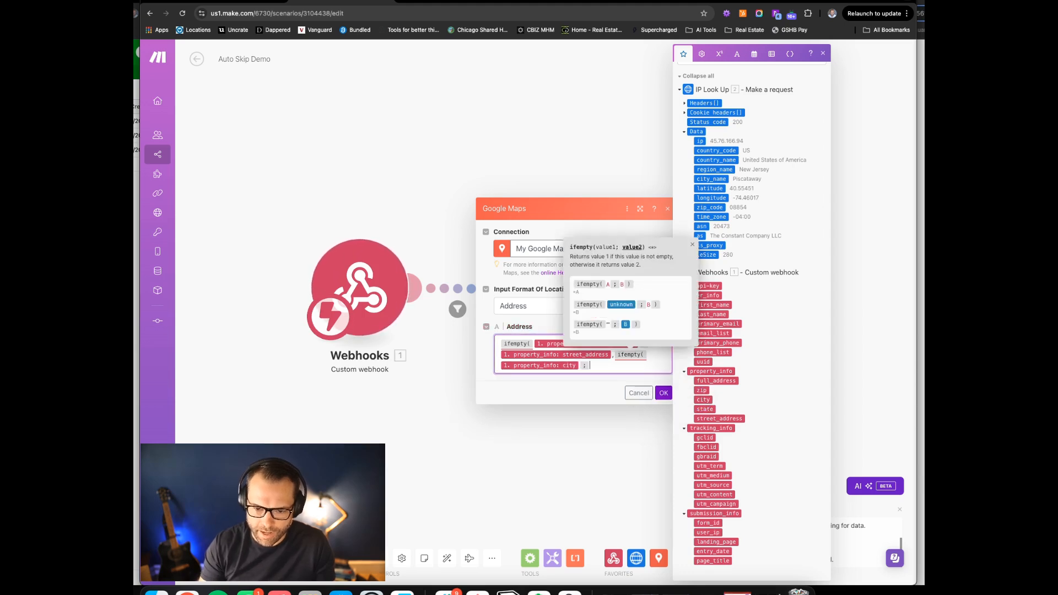
click(711, 180)
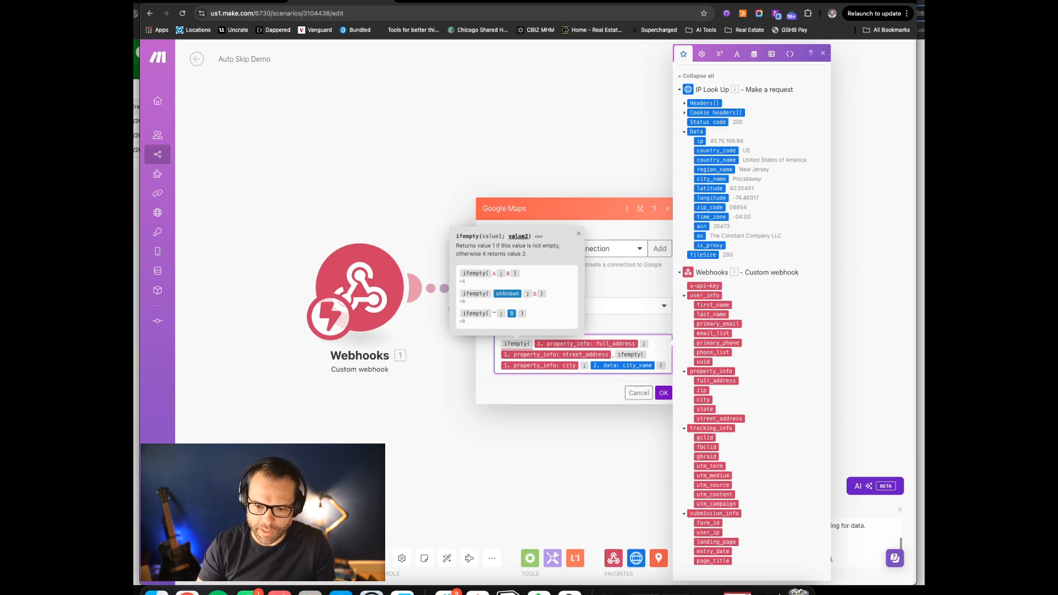
Add ifempty fallbacks of state to region_name and zip to zip_code, then save
key(Return)
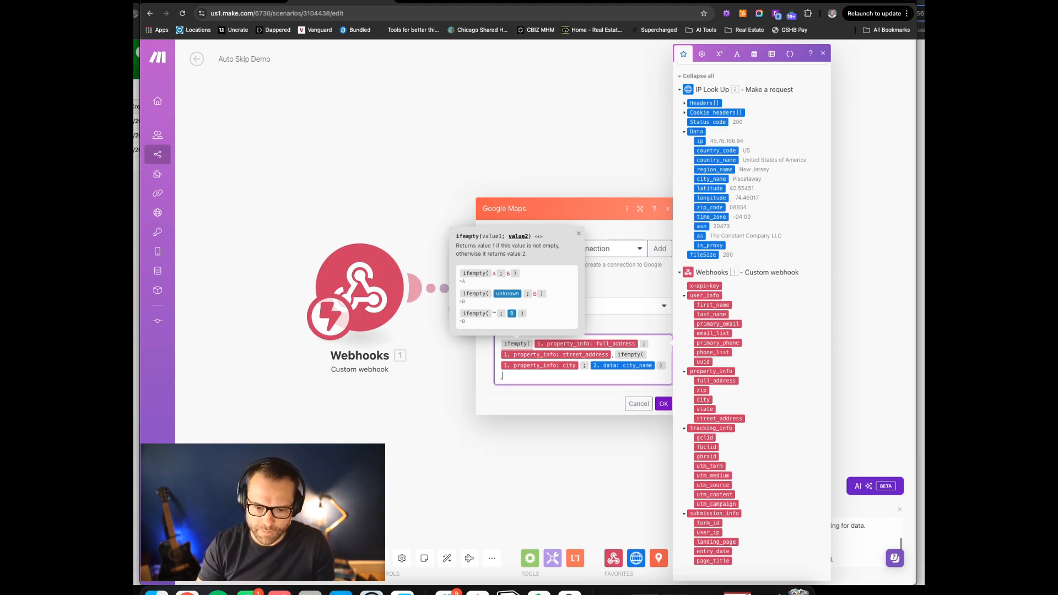
text(,ifempty()
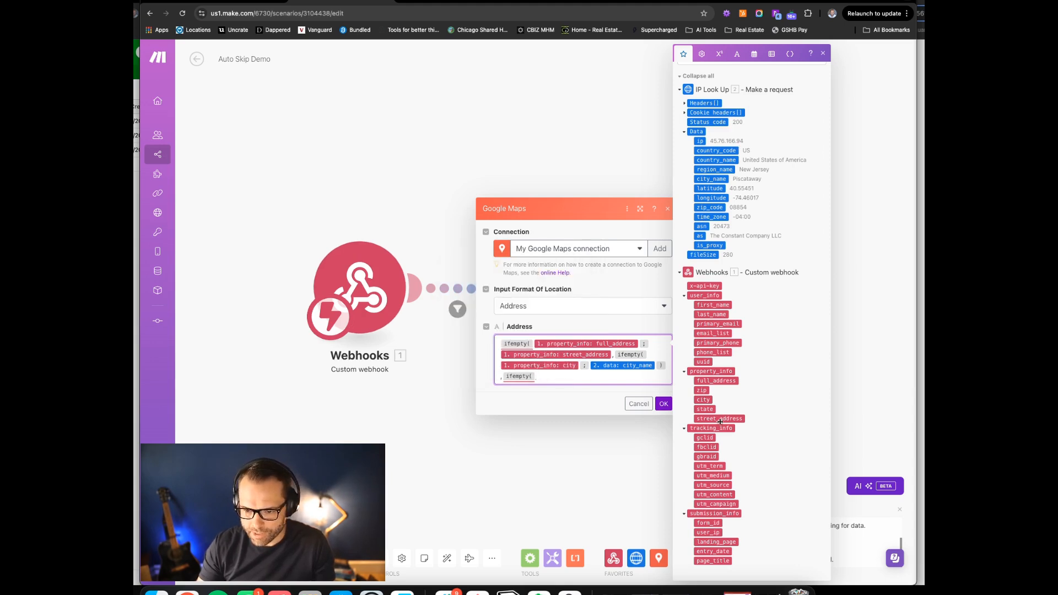
click(705, 409)
text(;)
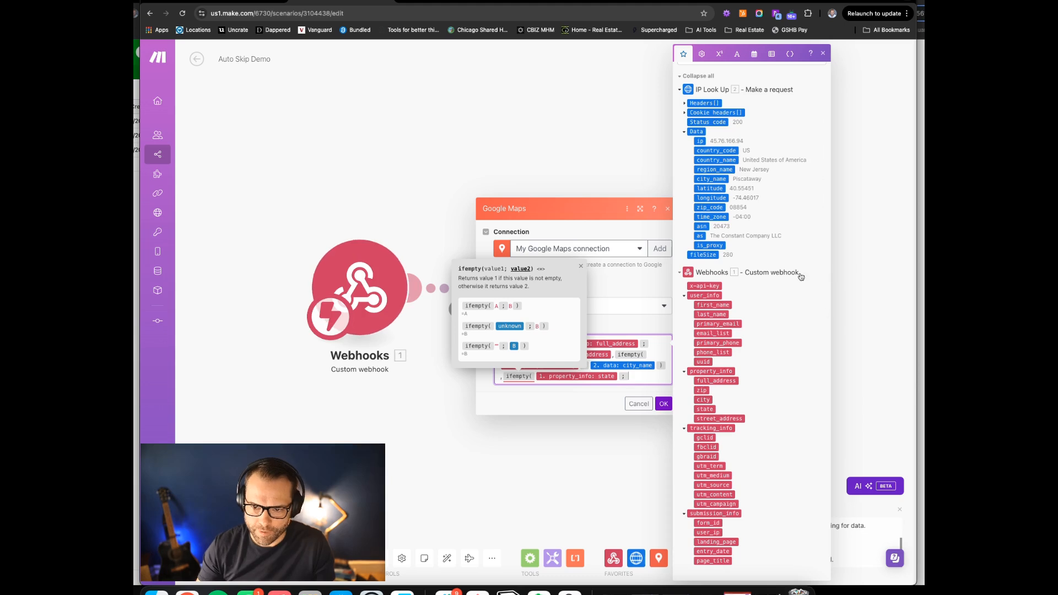
click(714, 169)
text())
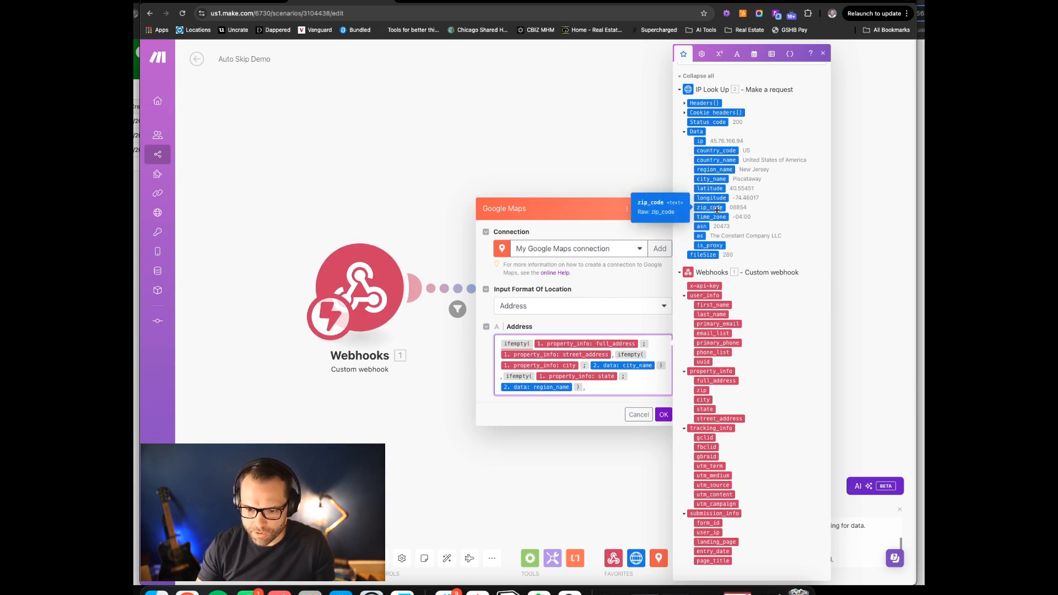
text(,ifempty()
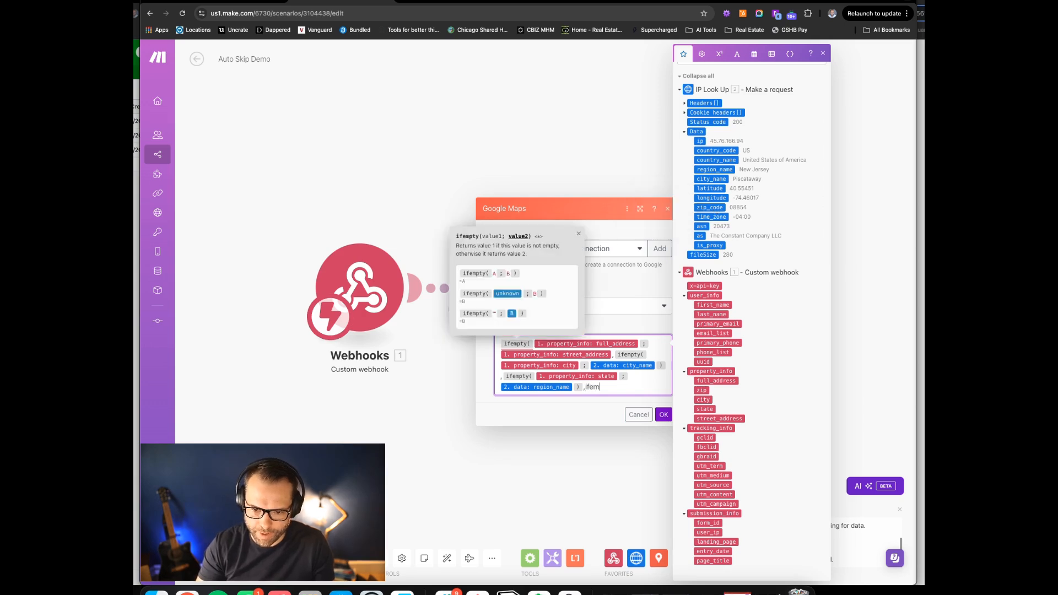
click(702, 390)
text(;)
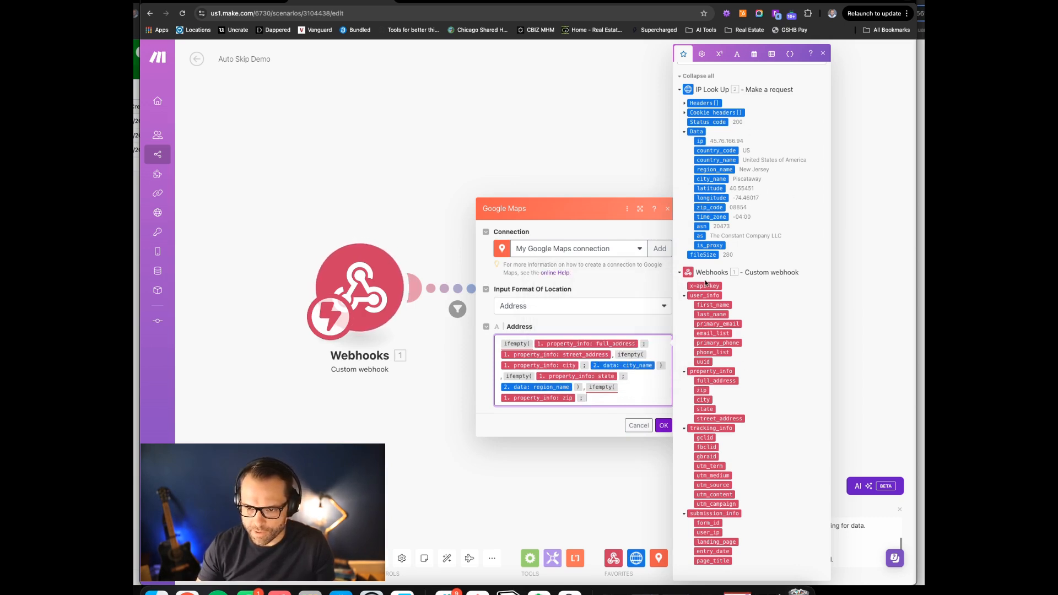
click(716, 208)
text())
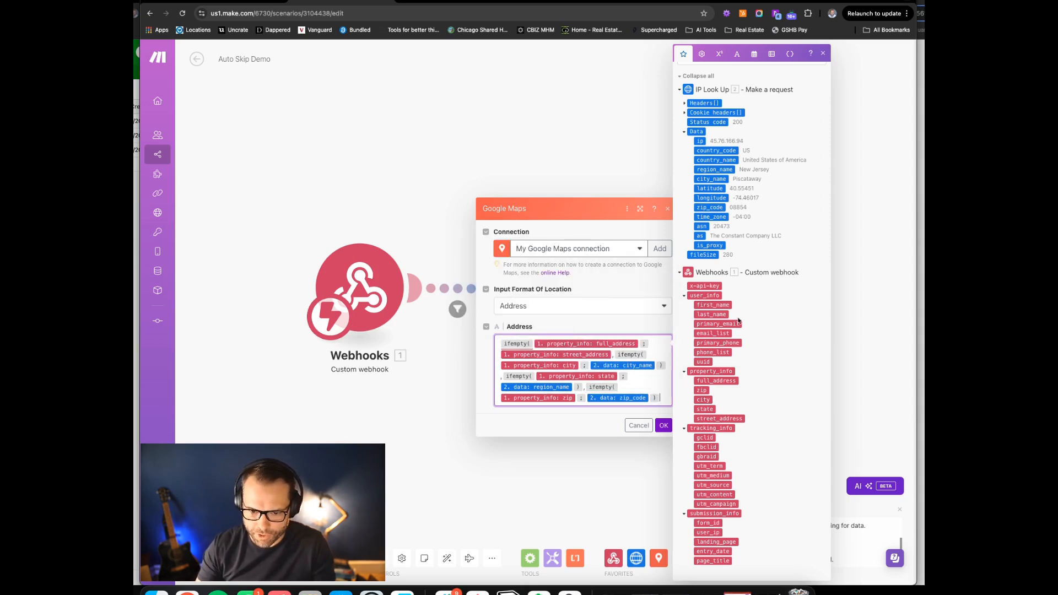
click(661, 428)
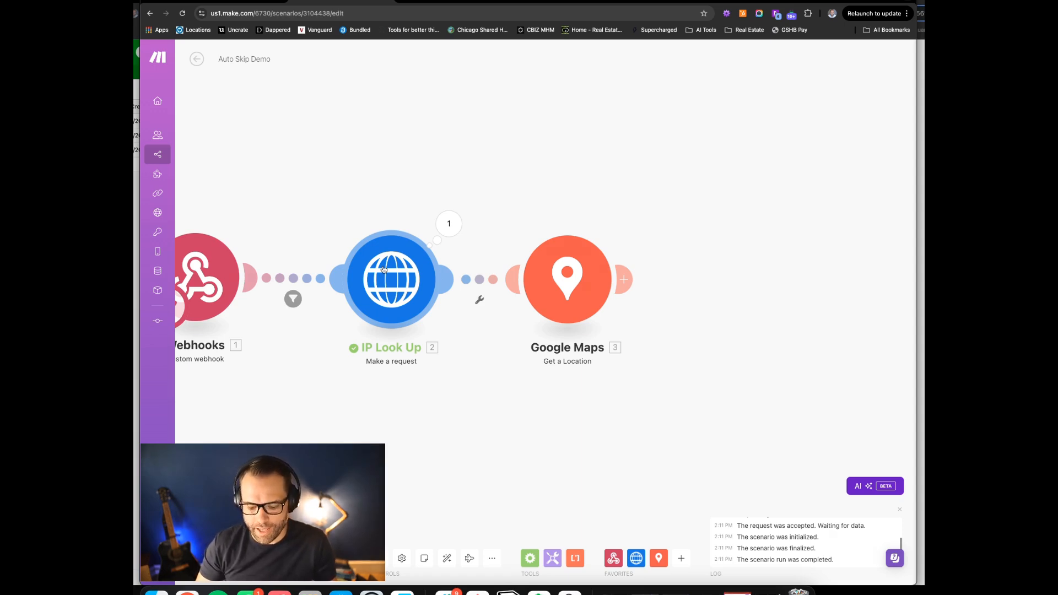
Add a Tools 'Set multiple variables' module after Google Maps, found by searching 'vari'
scroll(534, 173, right, 5)
scroll(534, 173, down, 3)
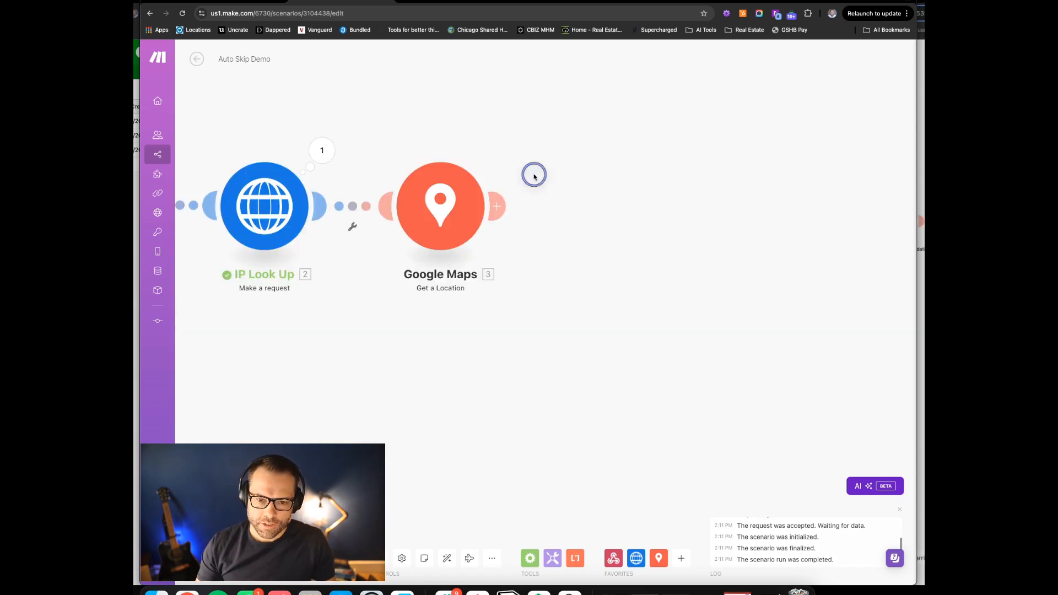
scroll(534, 301, up, 3)
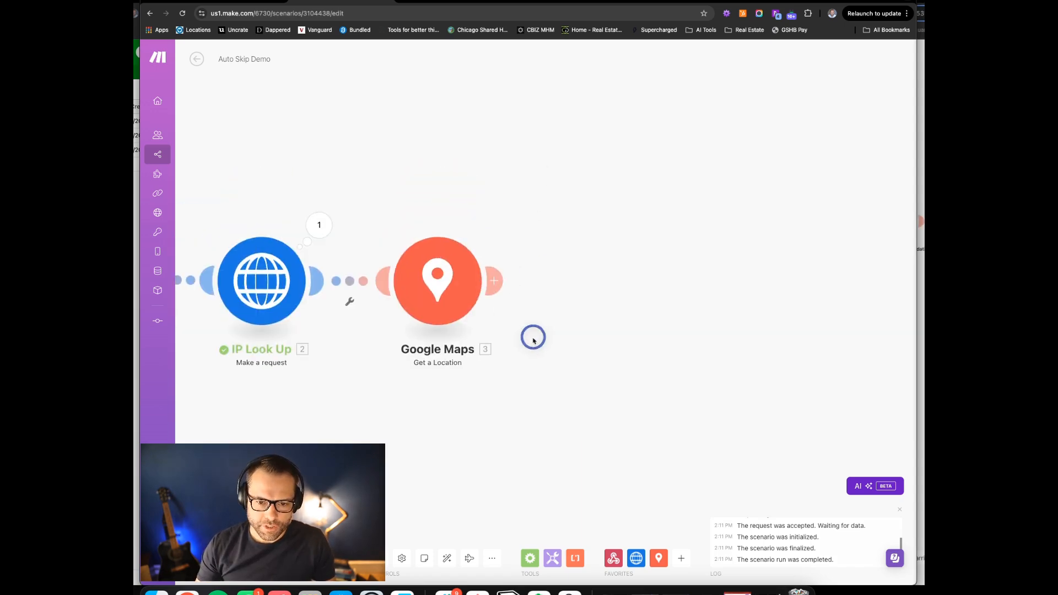
click(498, 276)
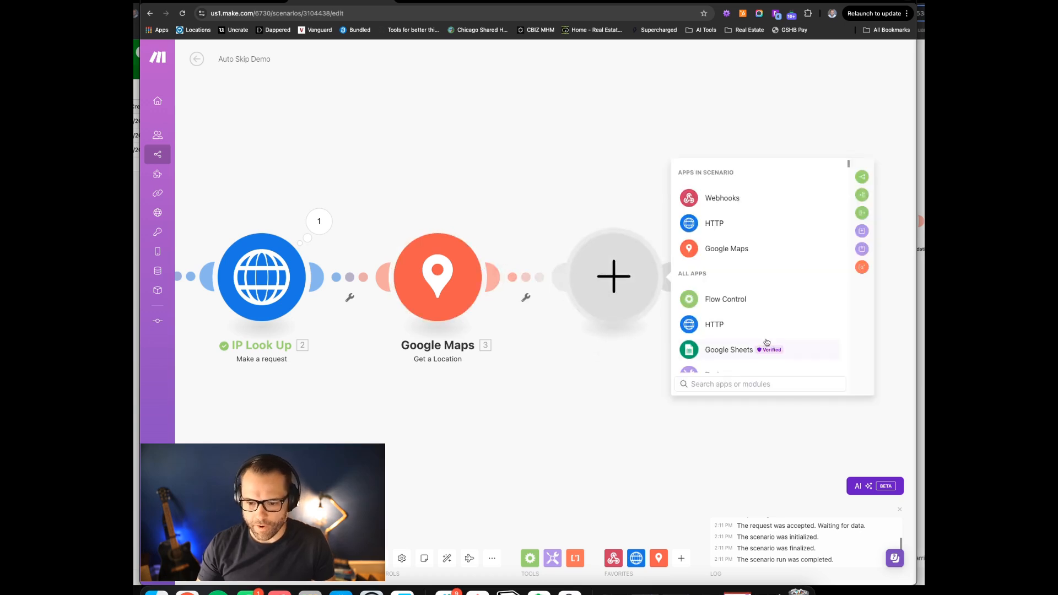
text(vari)
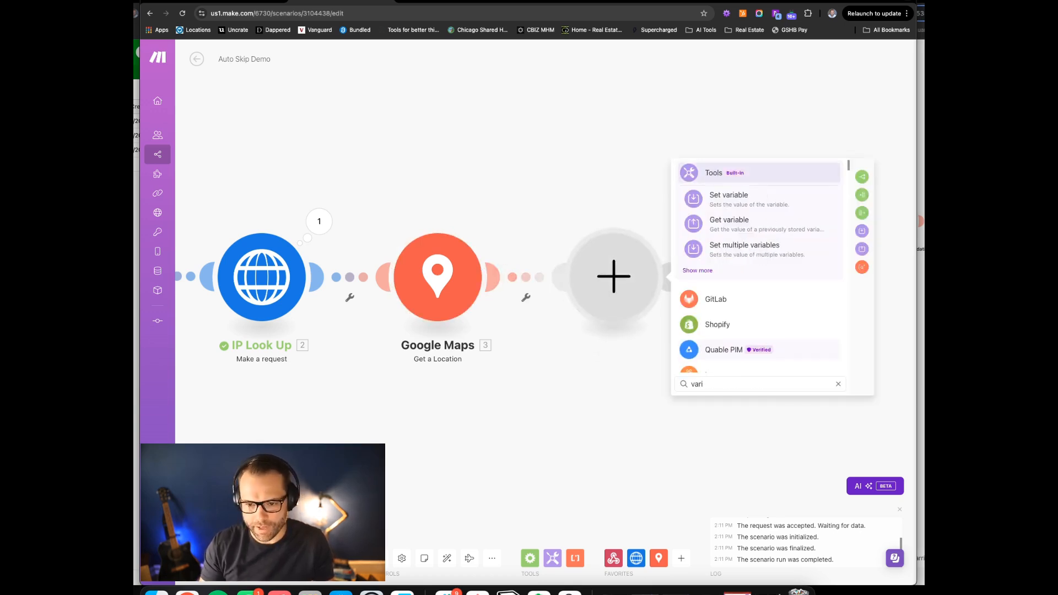
click(746, 245)
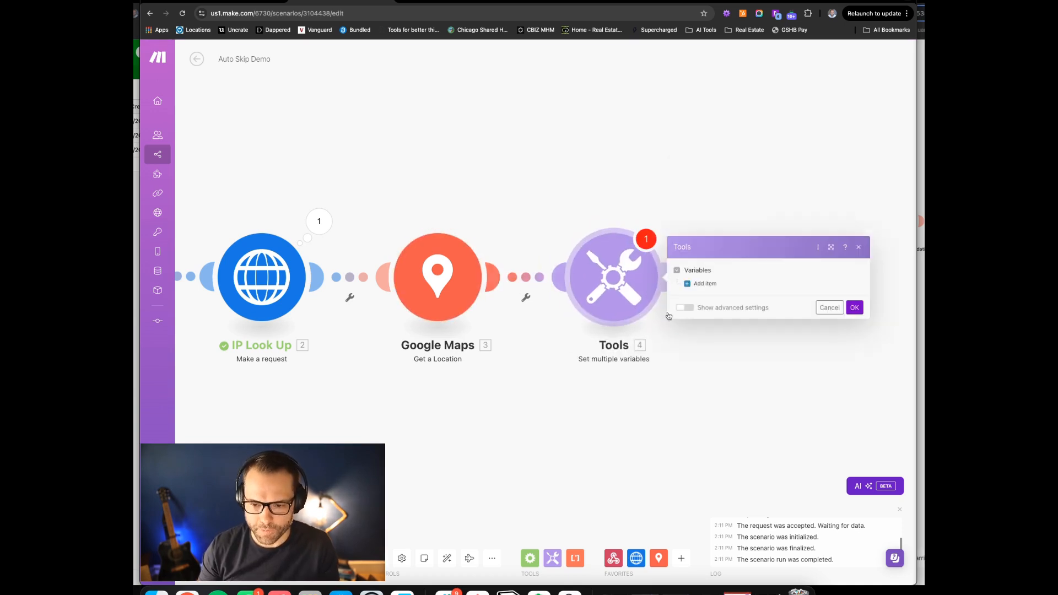
Add four empty variables named street_address, city, state and zip, save, and reopen the module
click(688, 283)
click(740, 264)
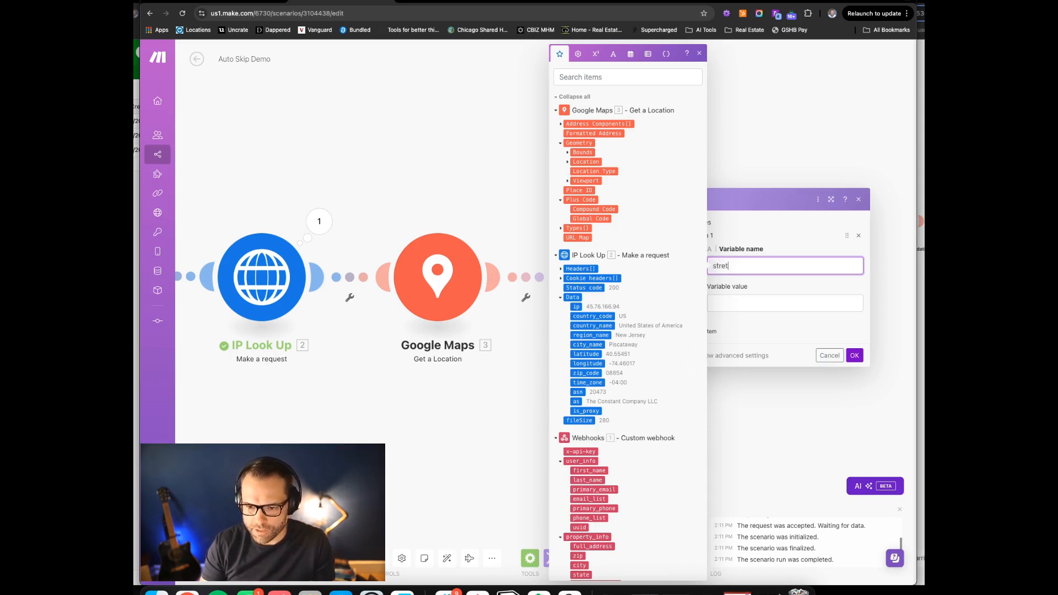
text(_address)
click(712, 331)
text(city)
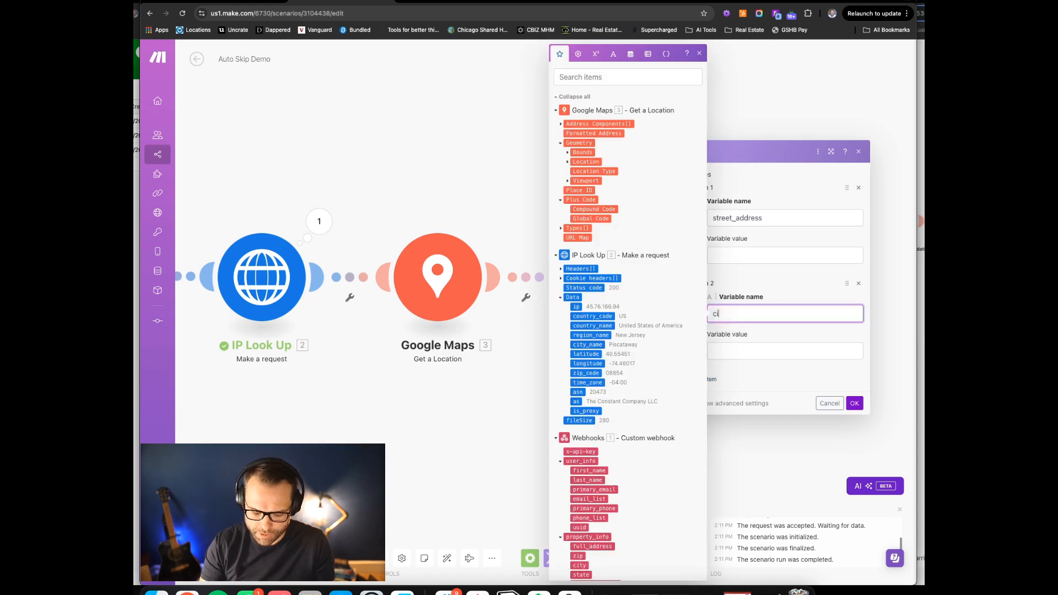
click(712, 379)
text(state)
click(712, 428)
text(zip)
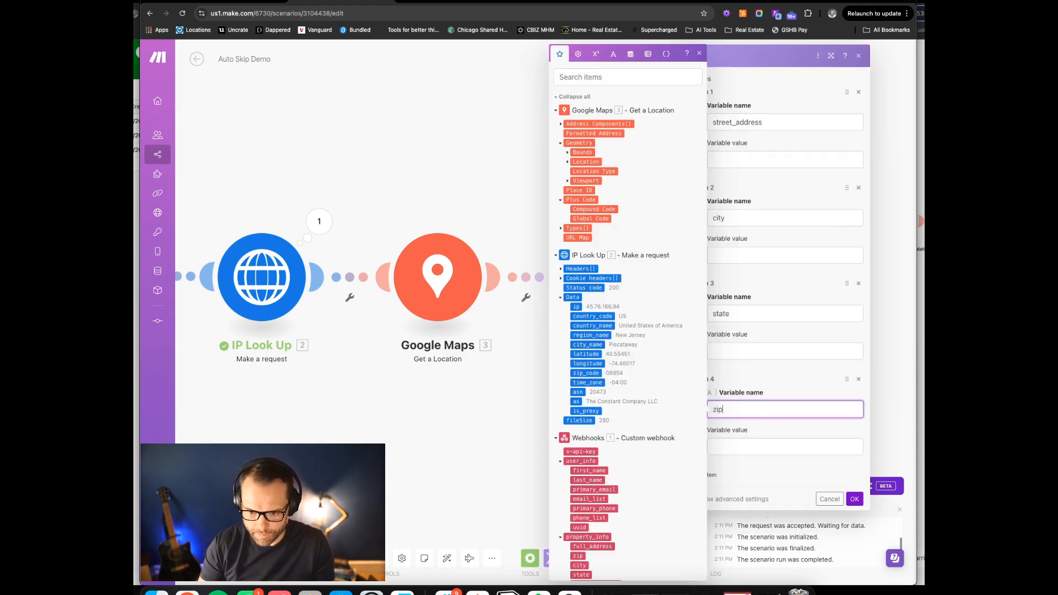
click(857, 503)
click(619, 242)
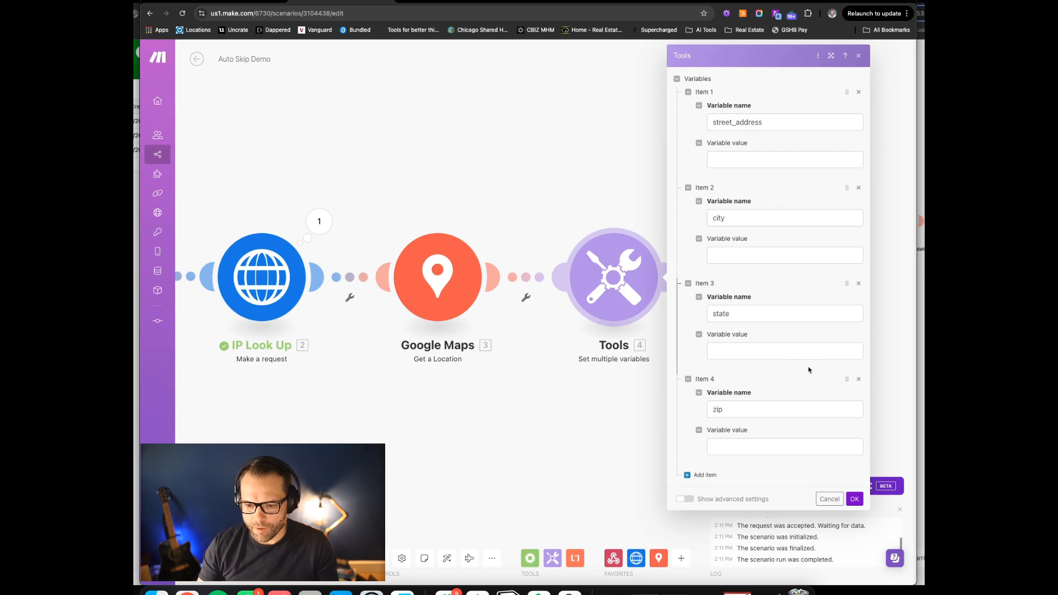
Copy the sample full_address value from the Integration HTTP scenario's test output
click(624, 131)
click(257, 2)
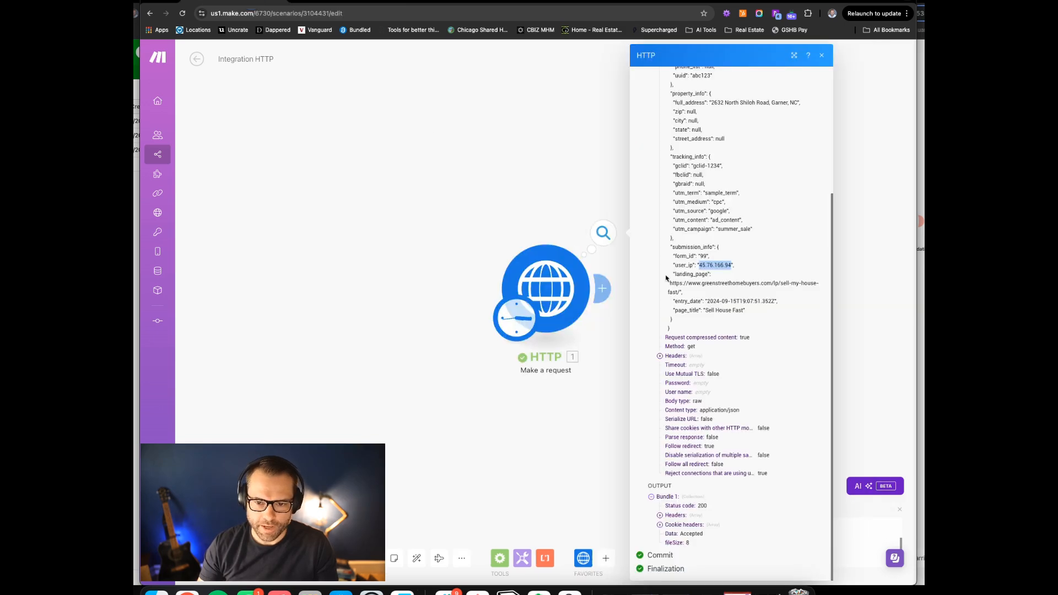
drag(712, 102, 798, 102)
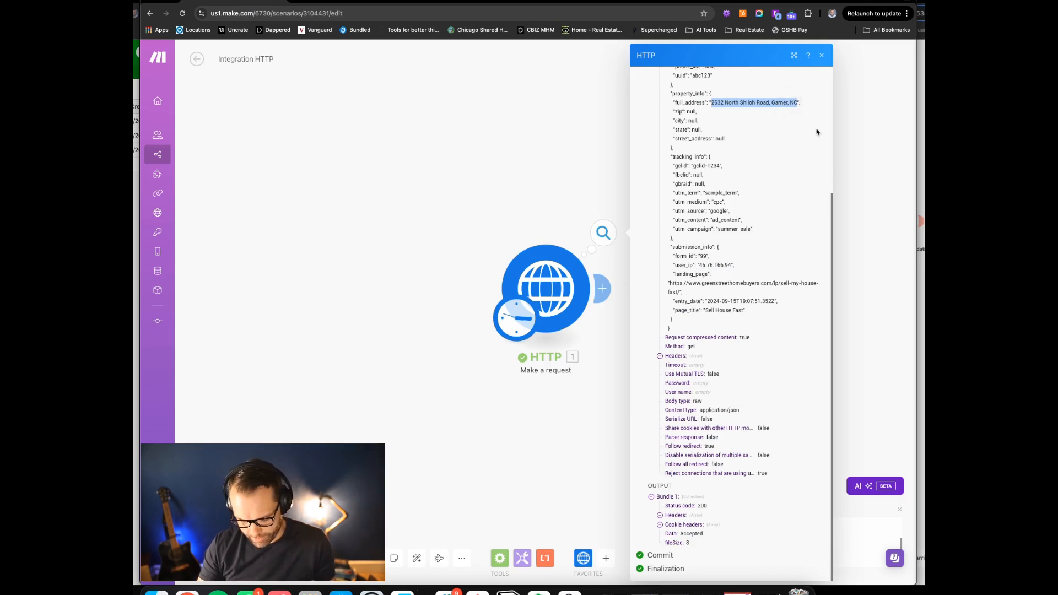
Back in Auto Skip Demo, bring up the Google Maps module's action menu
click(322, 3)
click(434, 267)
click(459, 178)
right_click(454, 255)
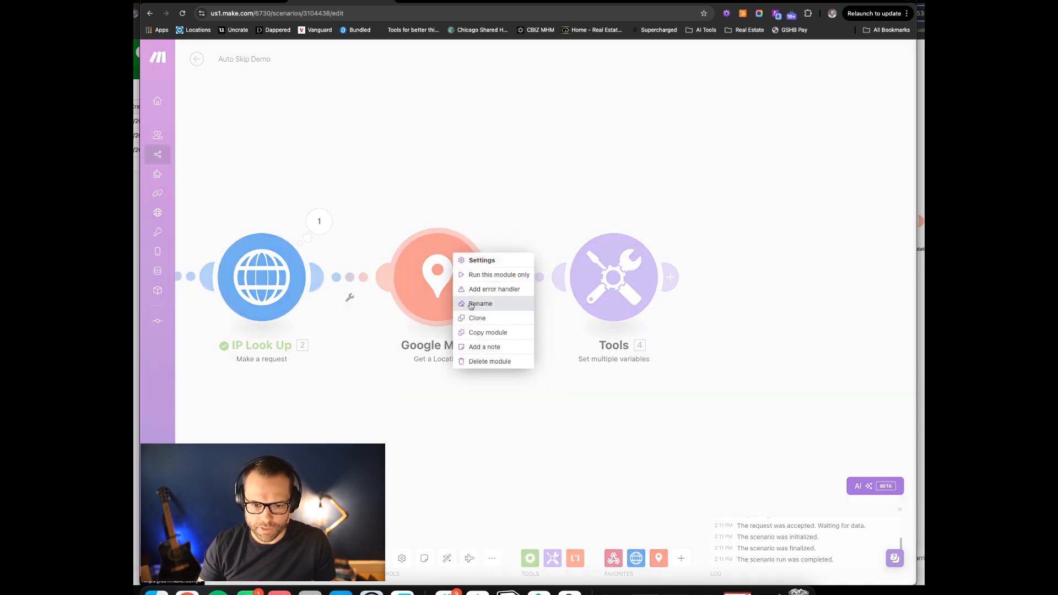
click(485, 278)
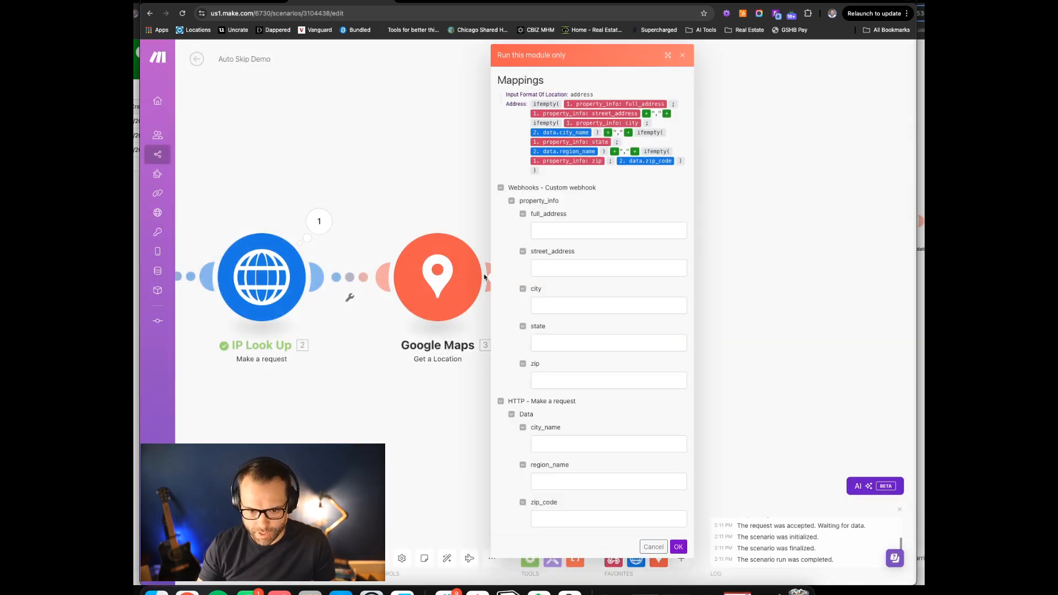
click(557, 226)
click(579, 250)
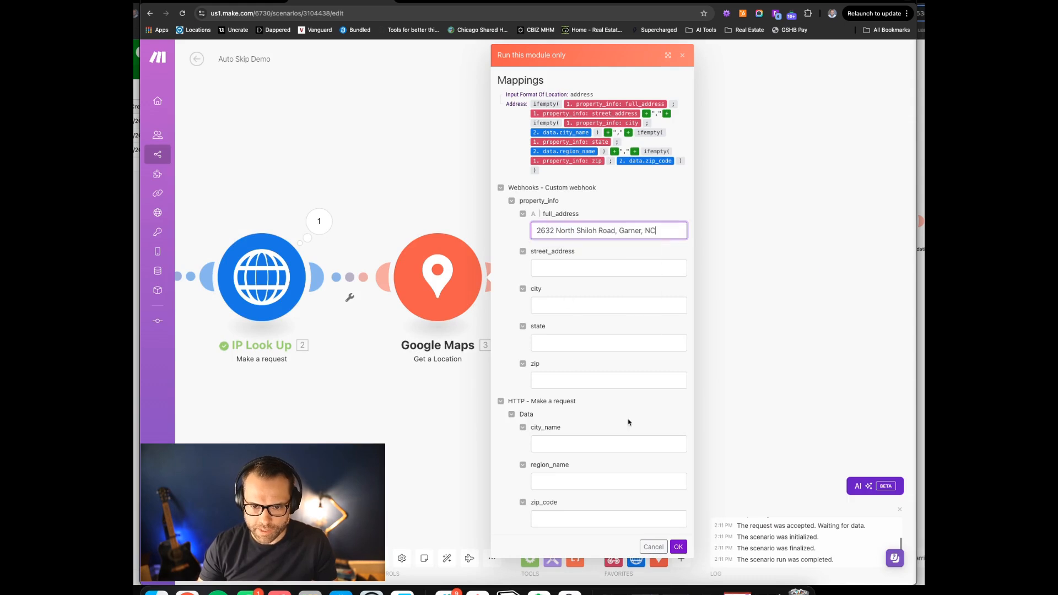
click(677, 546)
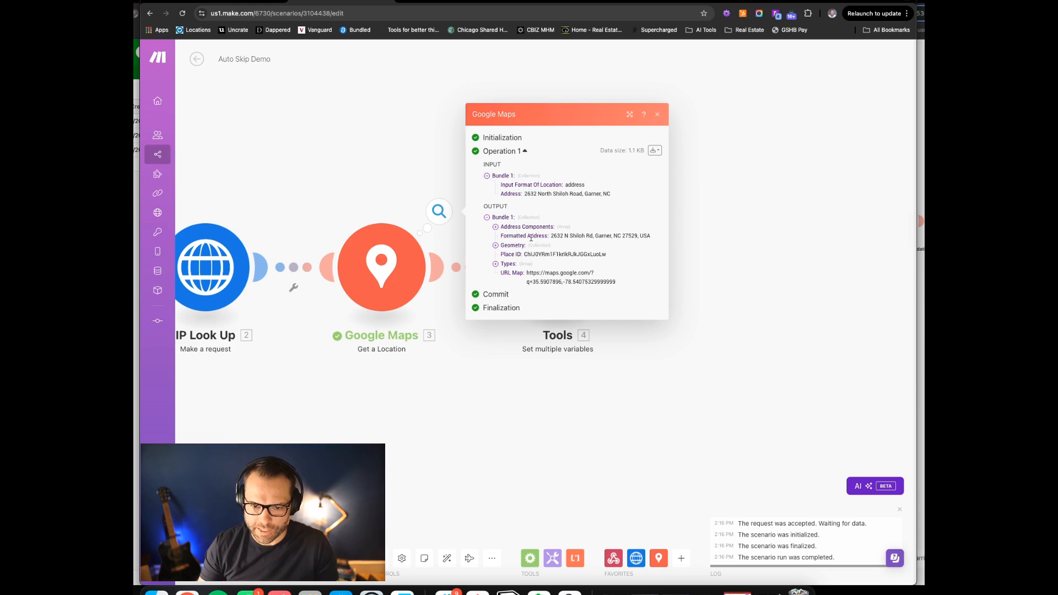
Inspect Google Maps' returned Address Components items 1–5 and their types, then close the output
click(496, 228)
click(505, 197)
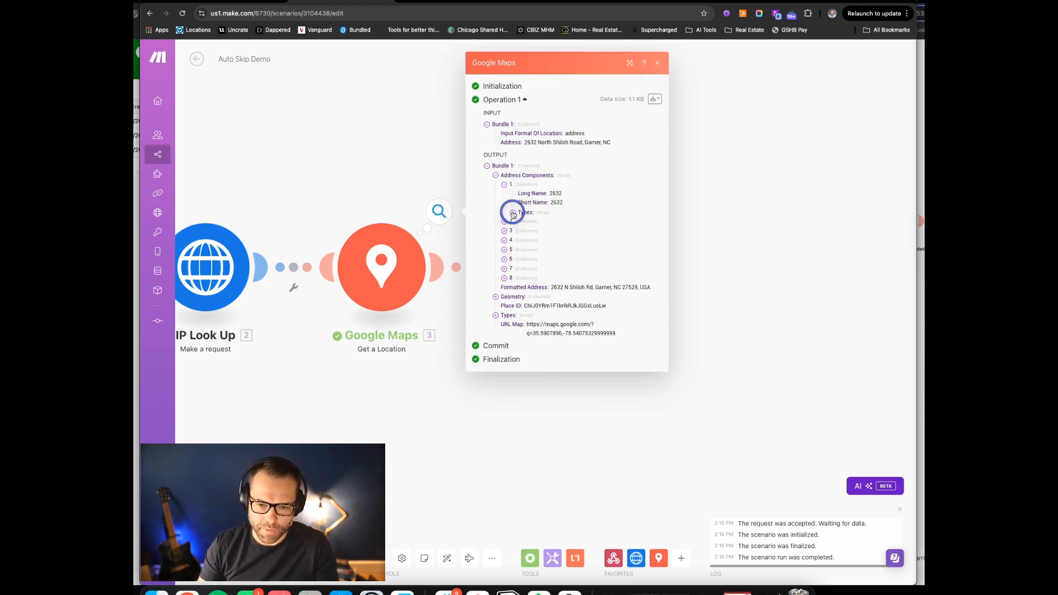
click(513, 214)
click(504, 226)
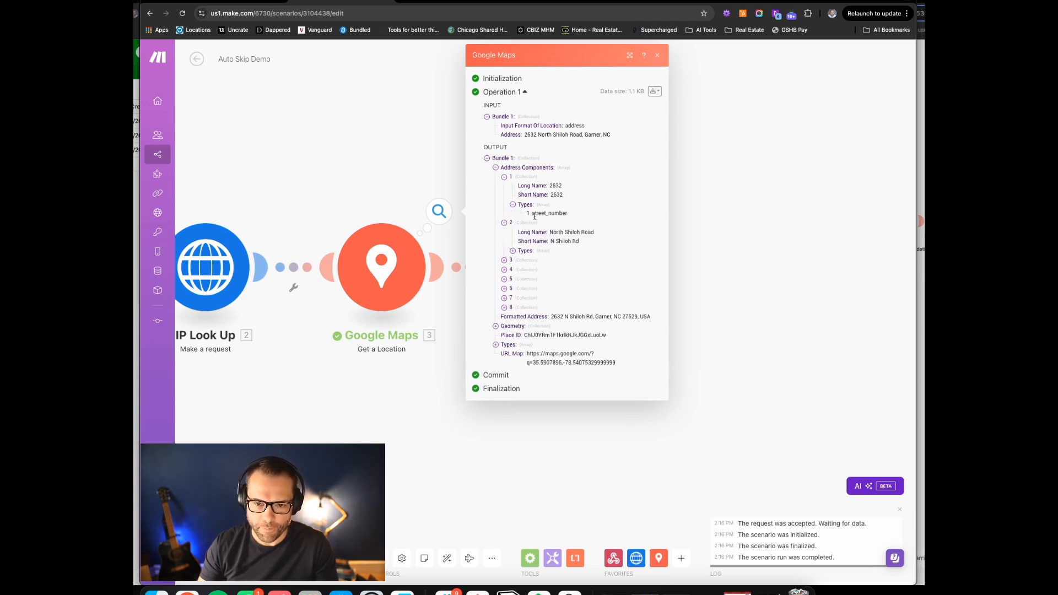
drag(562, 241, 602, 240)
click(504, 259)
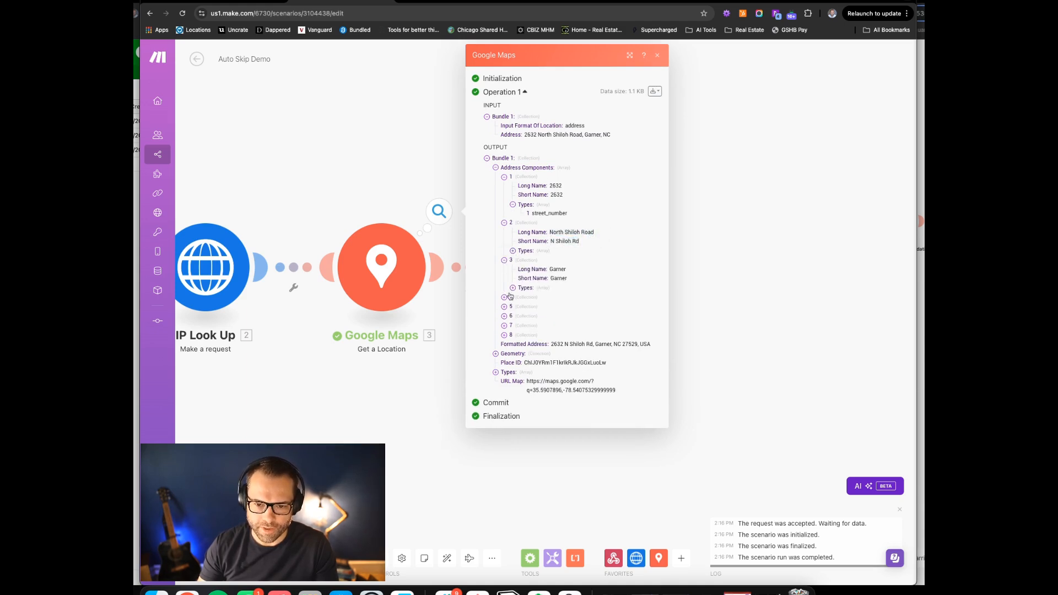
click(504, 297)
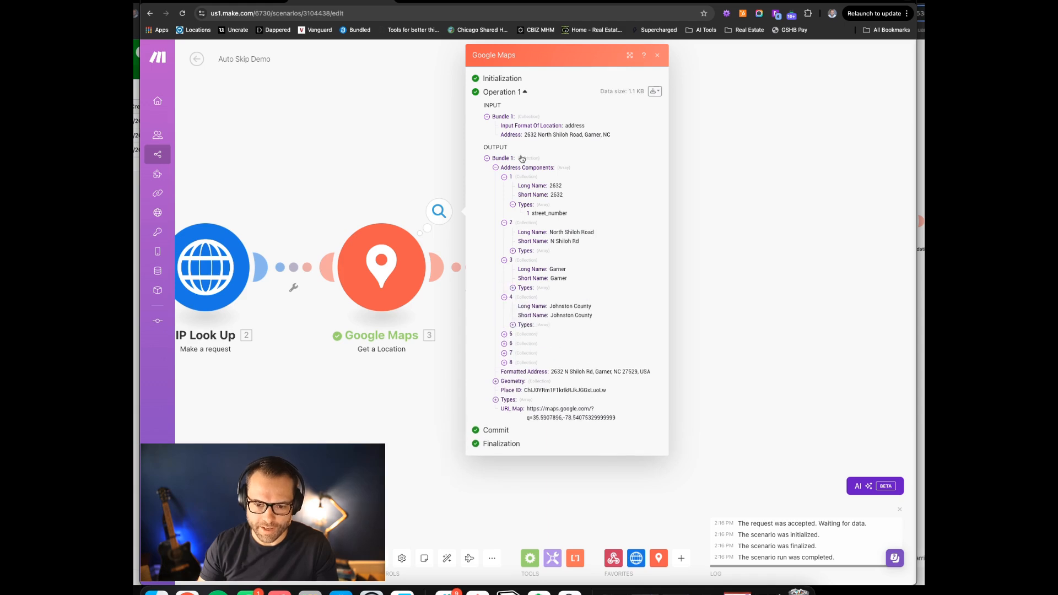
click(504, 334)
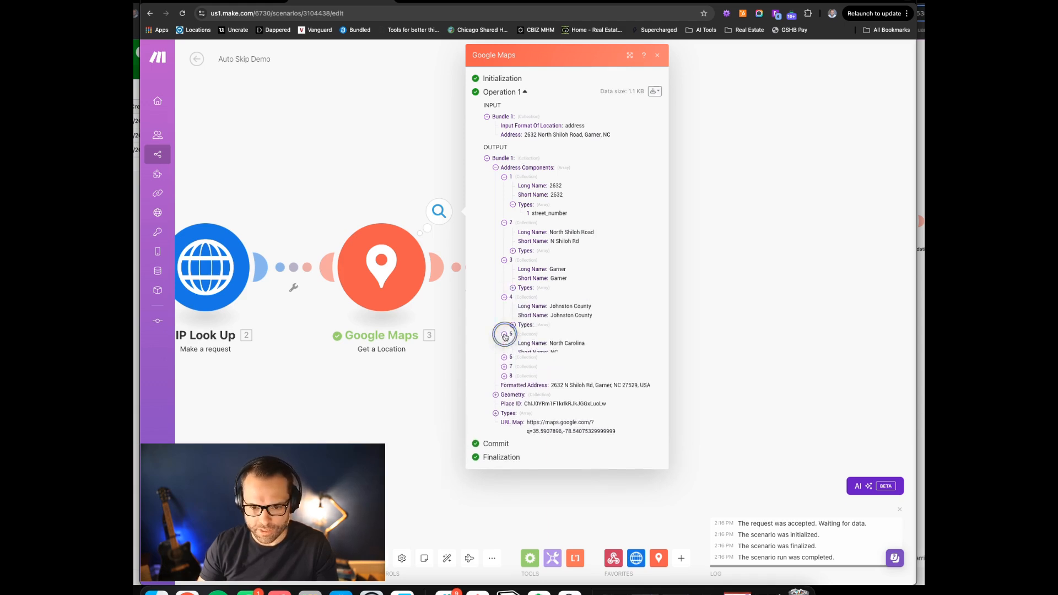
click(439, 406)
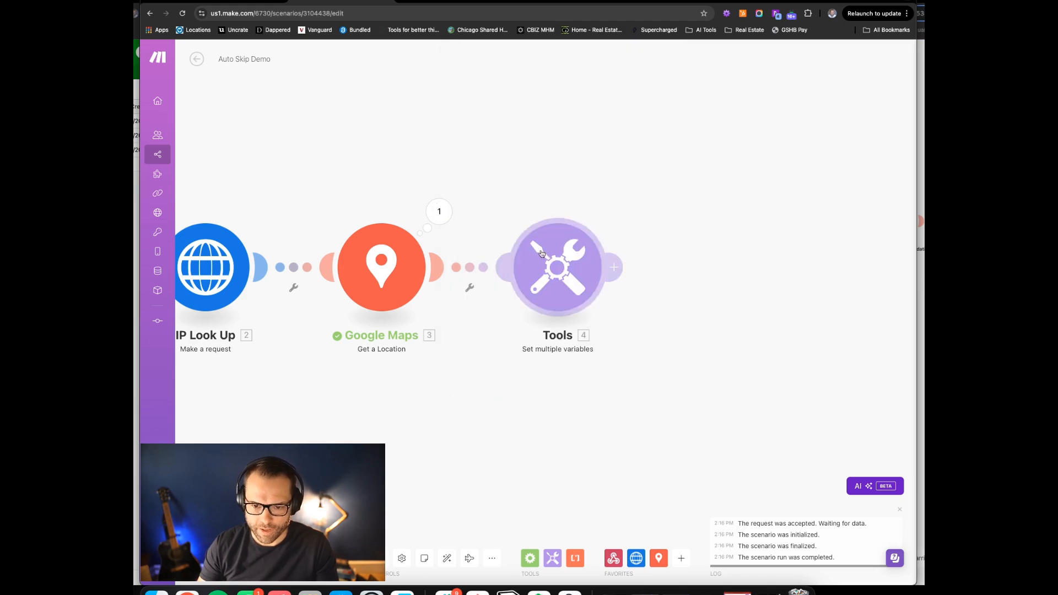
Paste the street_address formula and map Google Maps' Address Components into both map() calls
click(565, 268)
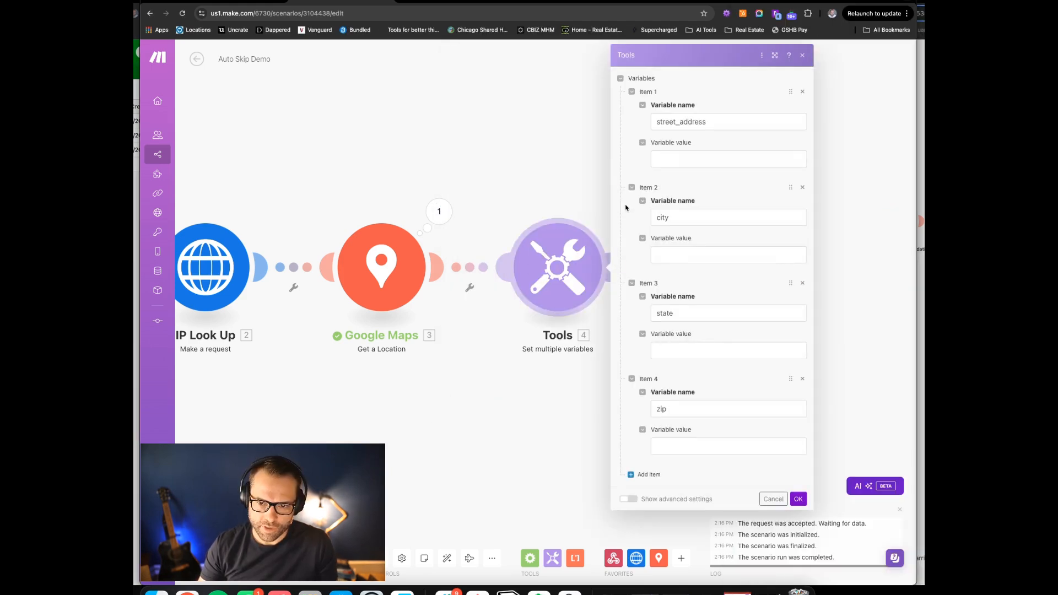
click(676, 159)
text(get(map(22.address_components; long_name; types; street_number); 1) + space + get(map(22.address_components; short_name; types; route); 1))
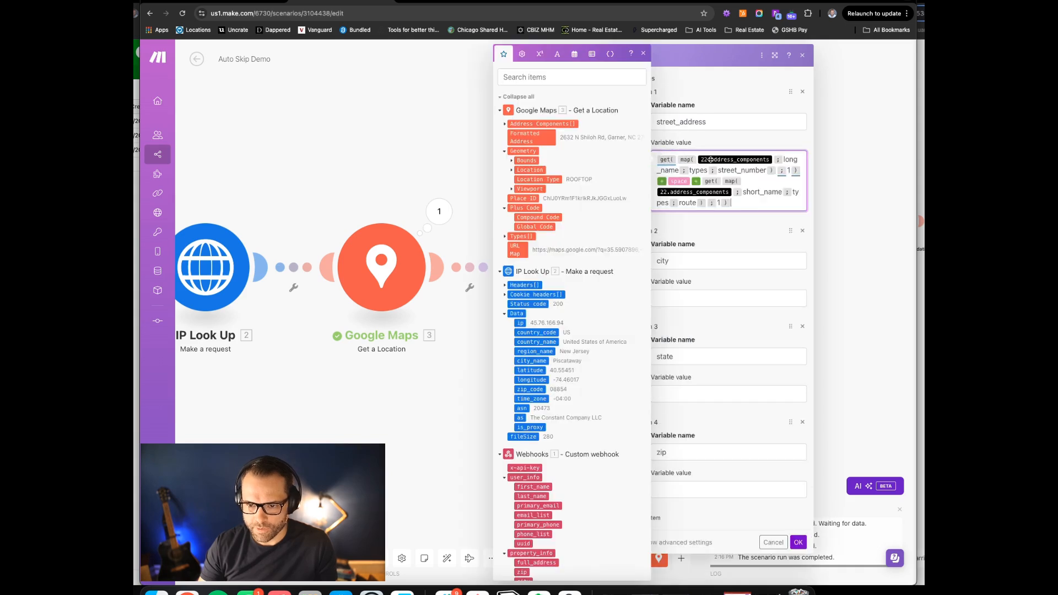
click(773, 159)
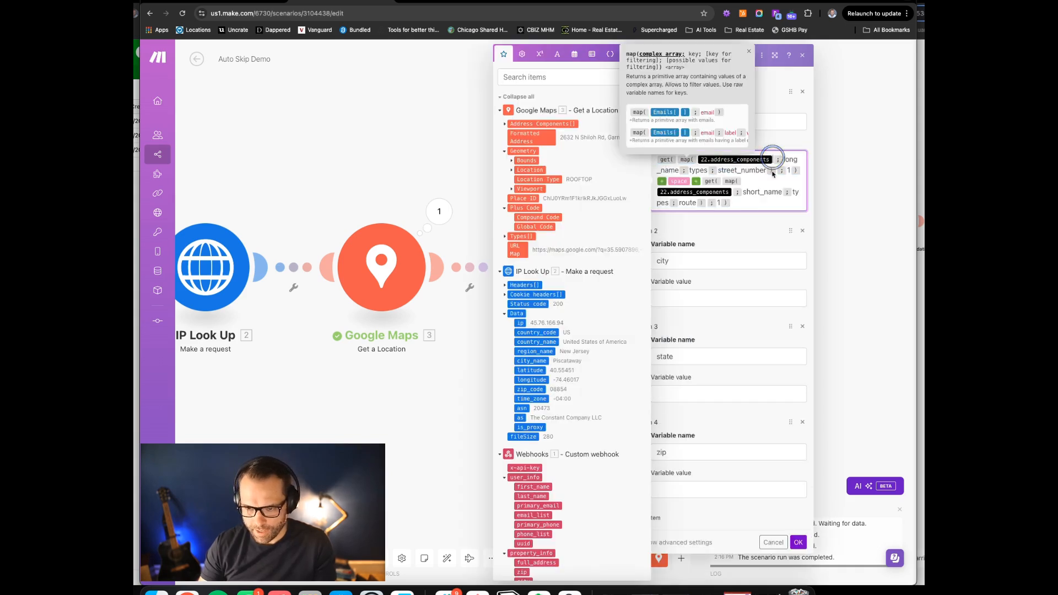
key(BackSpace)
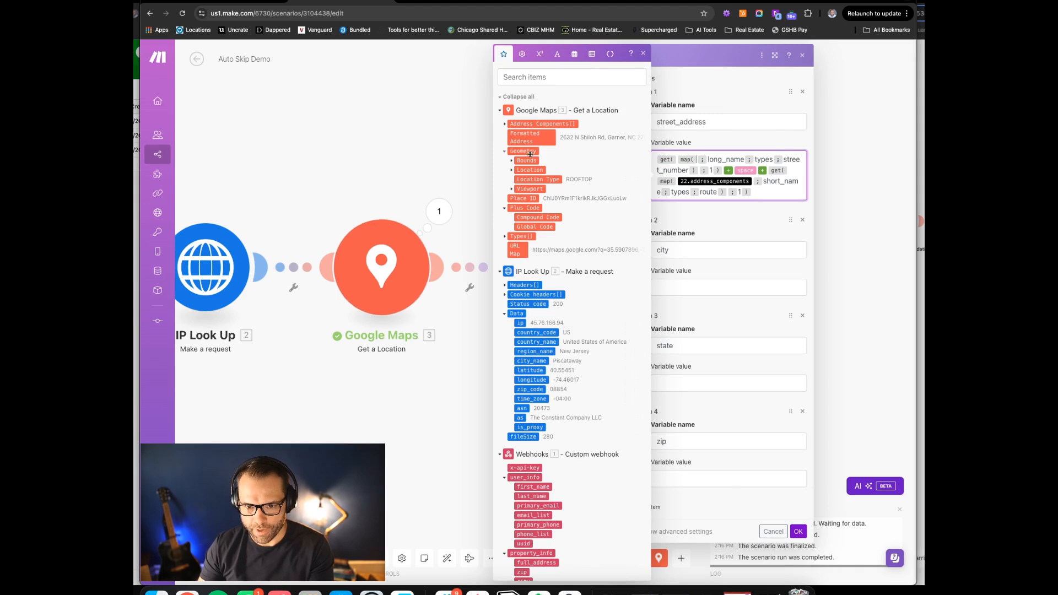
click(531, 124)
drag(530, 124, 705, 159)
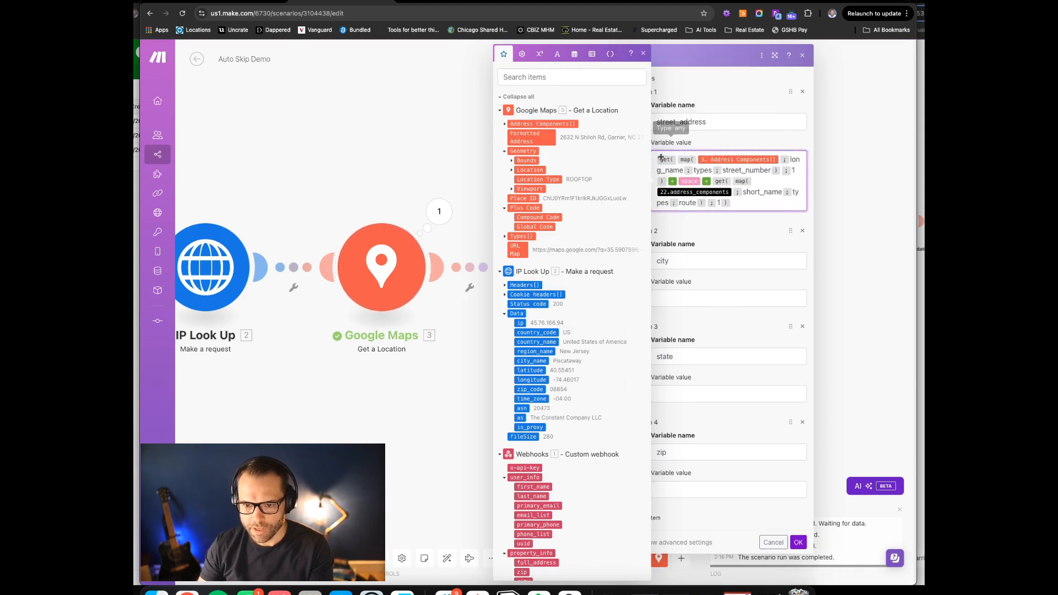
click(531, 124)
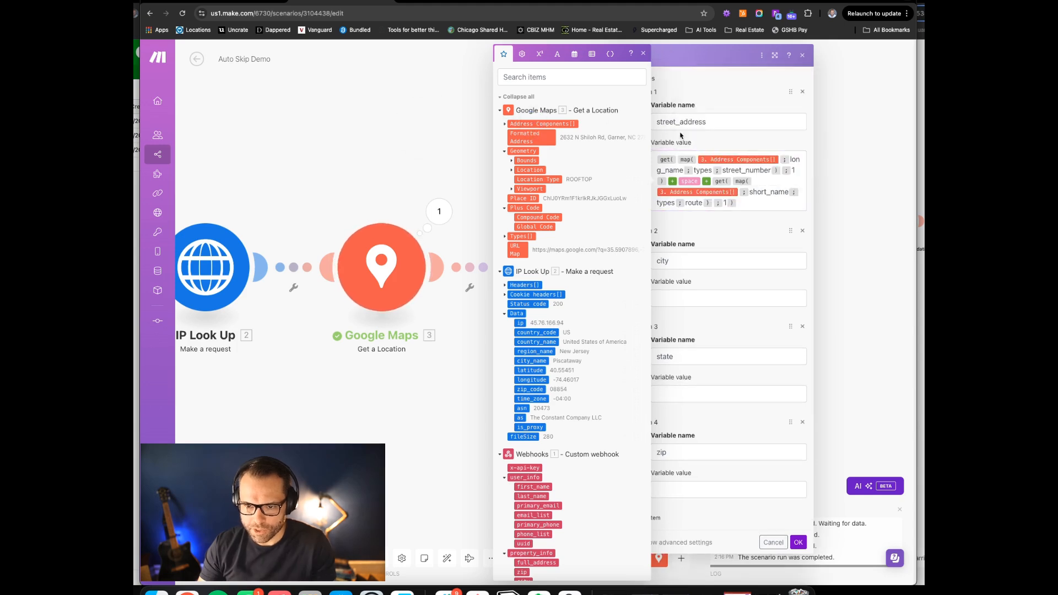
click(646, 52)
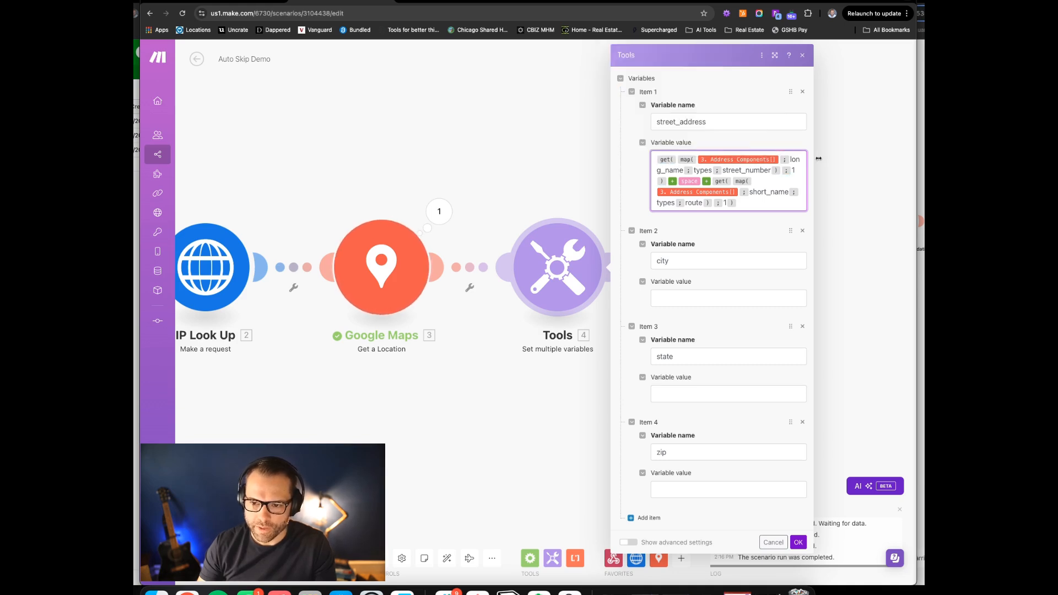
Review the street_address formula and compare it with the reference scenario
click(668, 171)
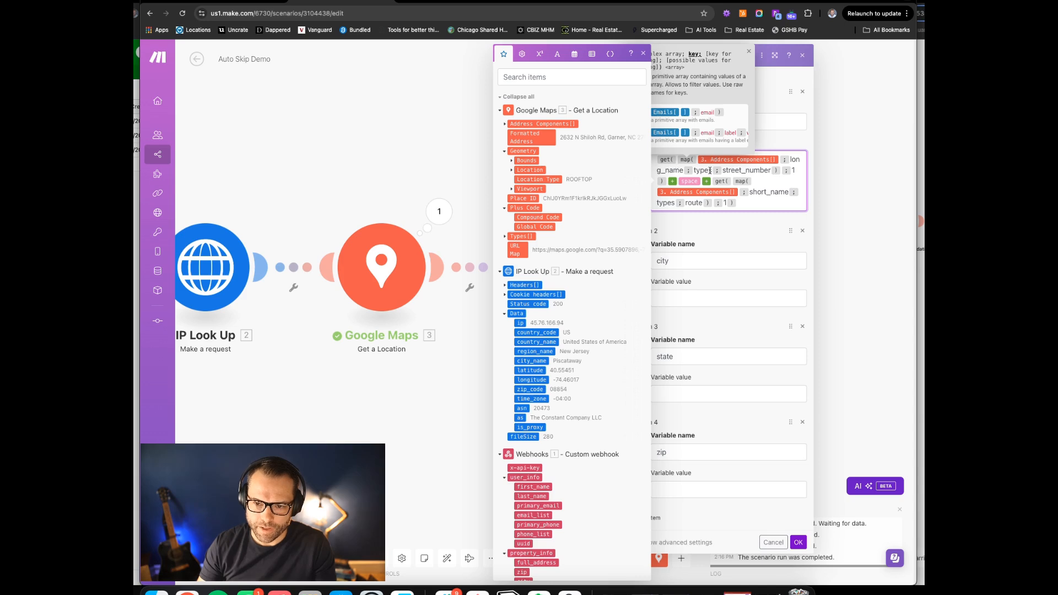
click(778, 184)
click(664, 70)
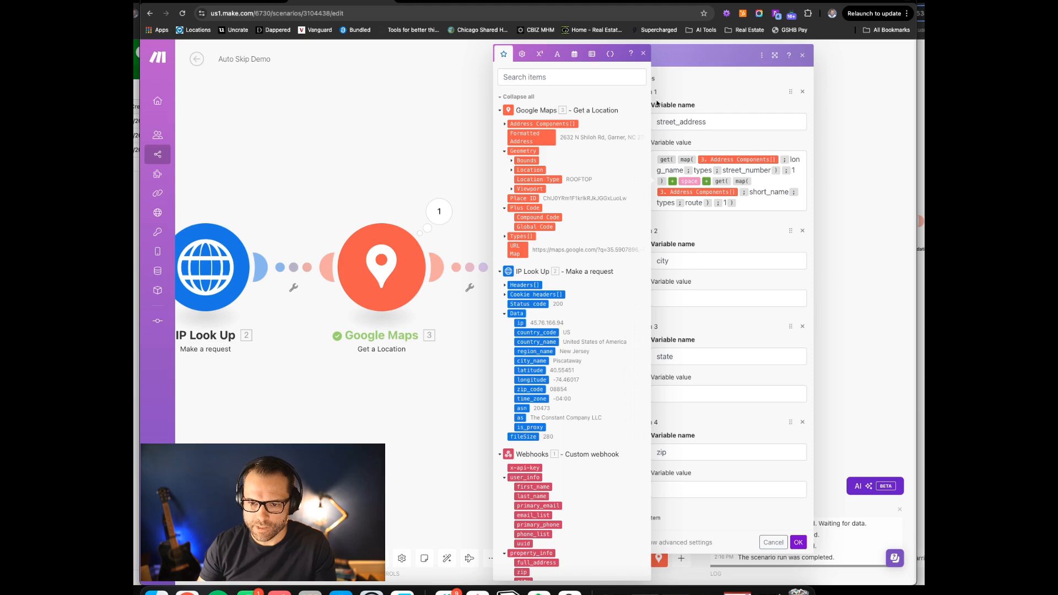
click(643, 55)
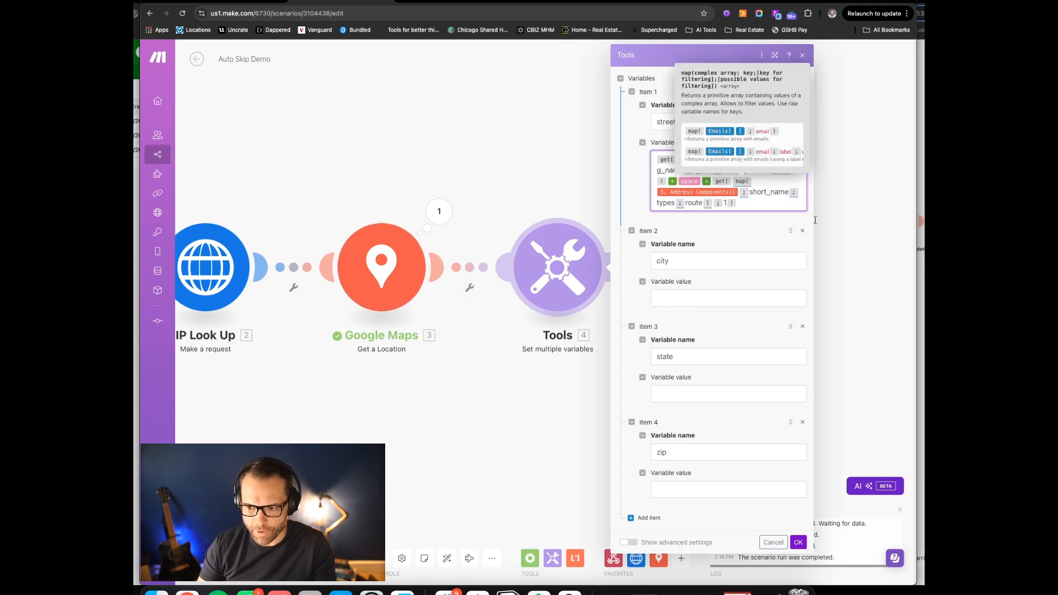
click(921, 182)
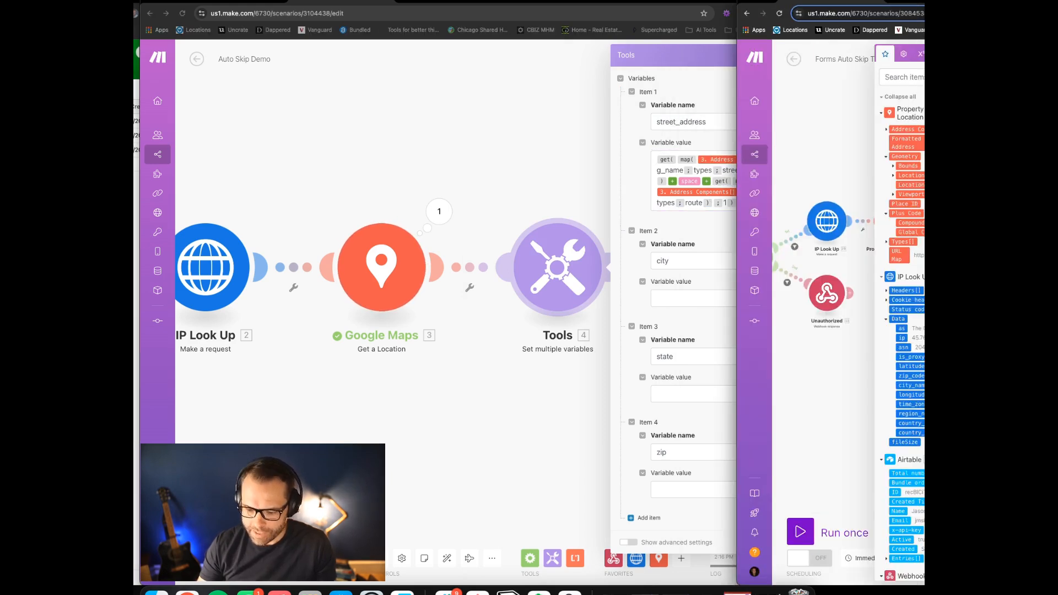
click(707, 323)
Paste the city formula, replacing address_components with the mapped Address Components item
click(690, 298)
text(first( map( 22.address_components ; long_name ; types[] ; locality ) ))
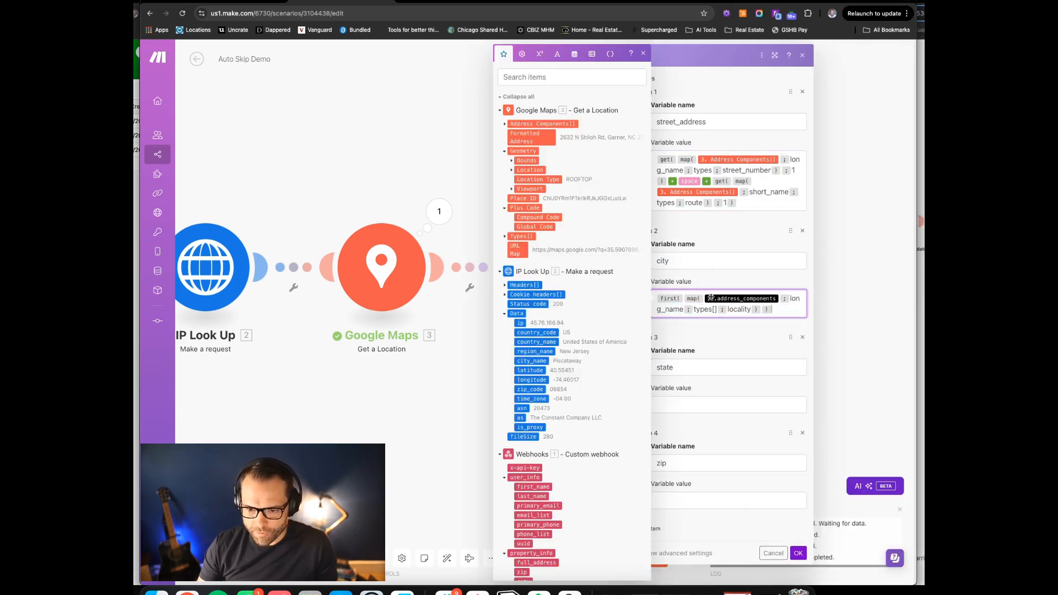
click(779, 298)
key(BackSpace)
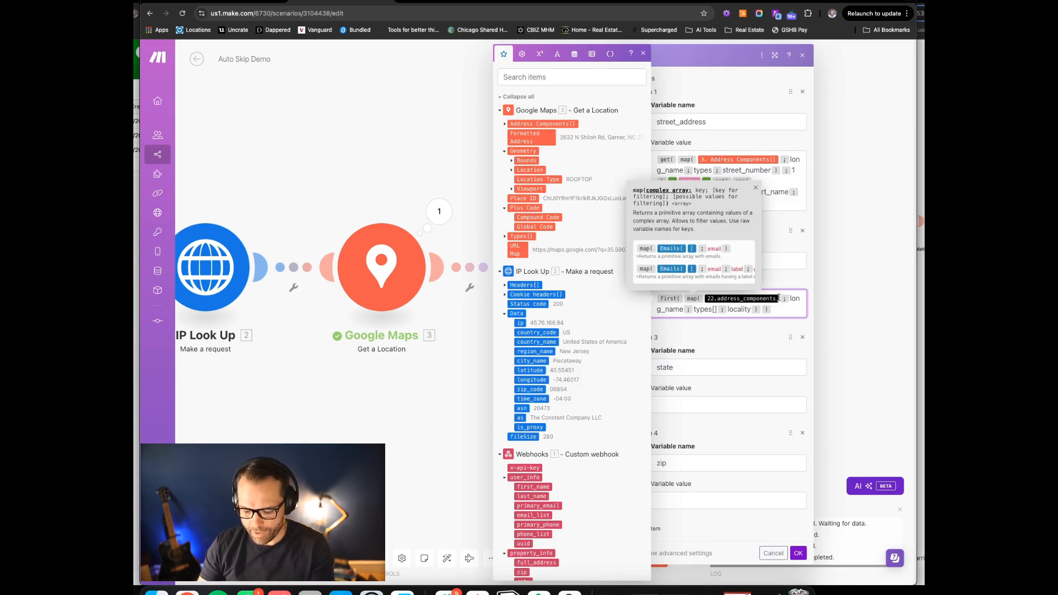
click(540, 124)
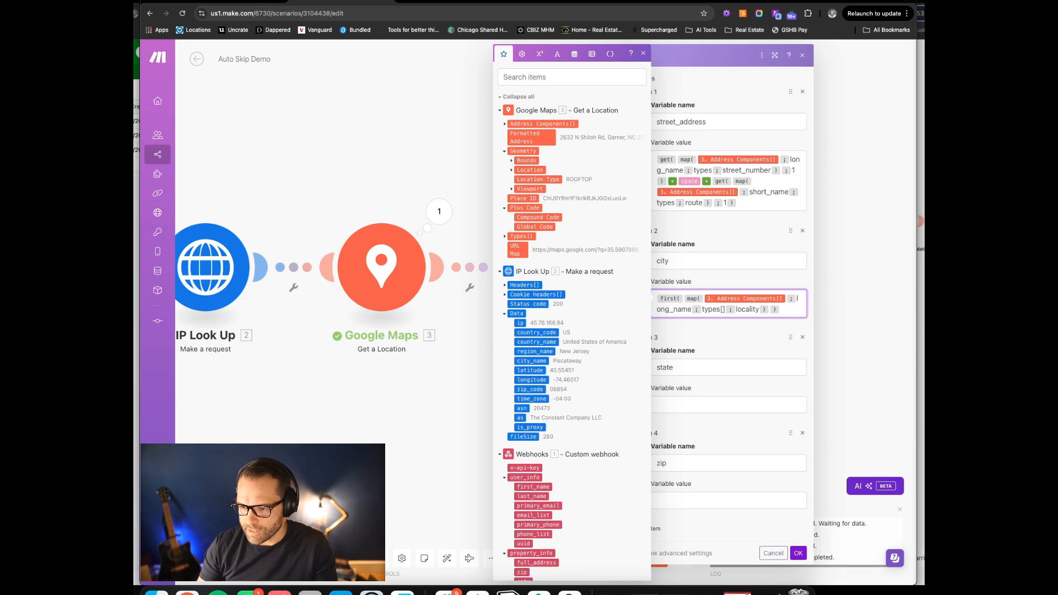
Paste the state formula, replacing address_components with the mapped Address Components item
click(732, 429)
text(get(map(22.address_components; short_name; types[]; administrative_area_level_1); 1))
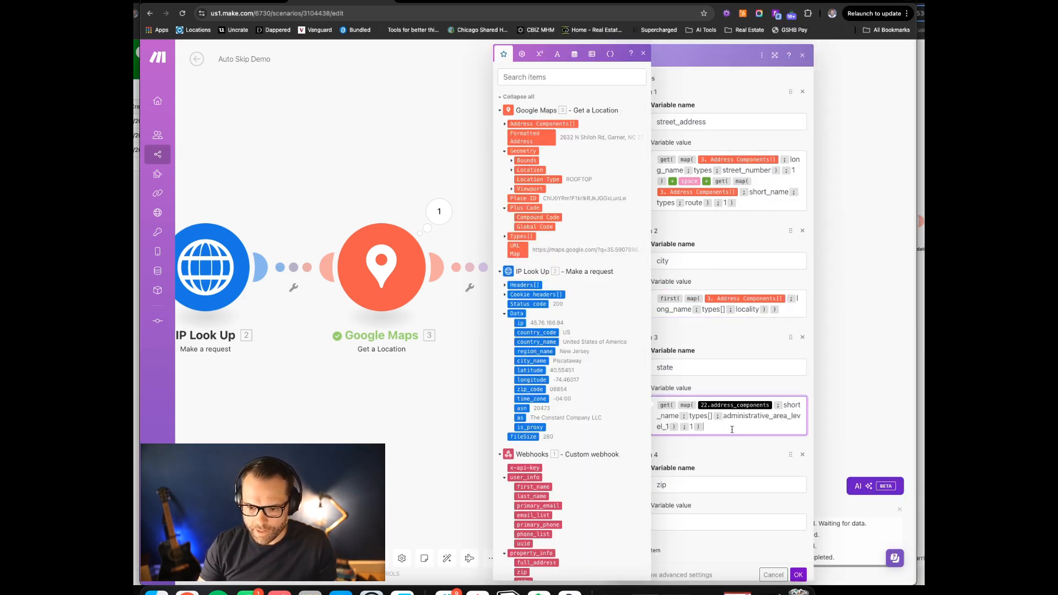
click(772, 403)
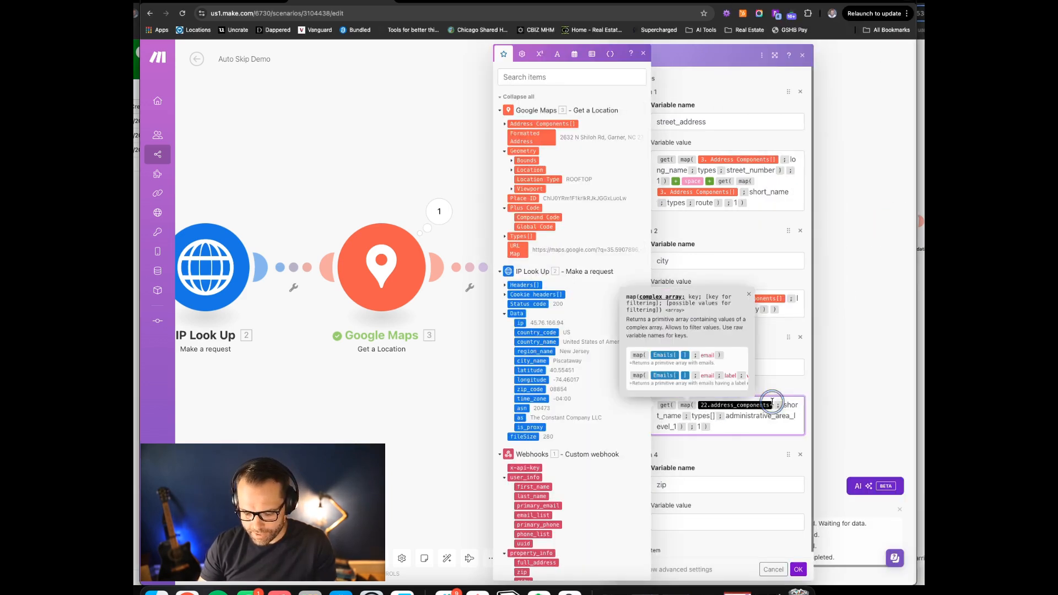
key(BackSpace)
click(543, 124)
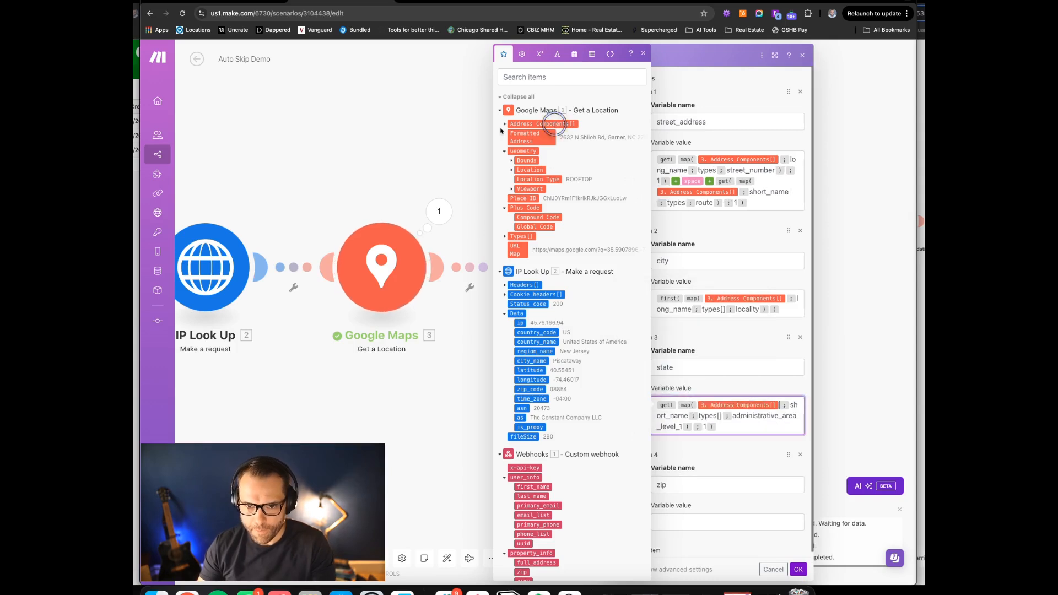
Expand Address Components and their Types to check the available component values
click(505, 125)
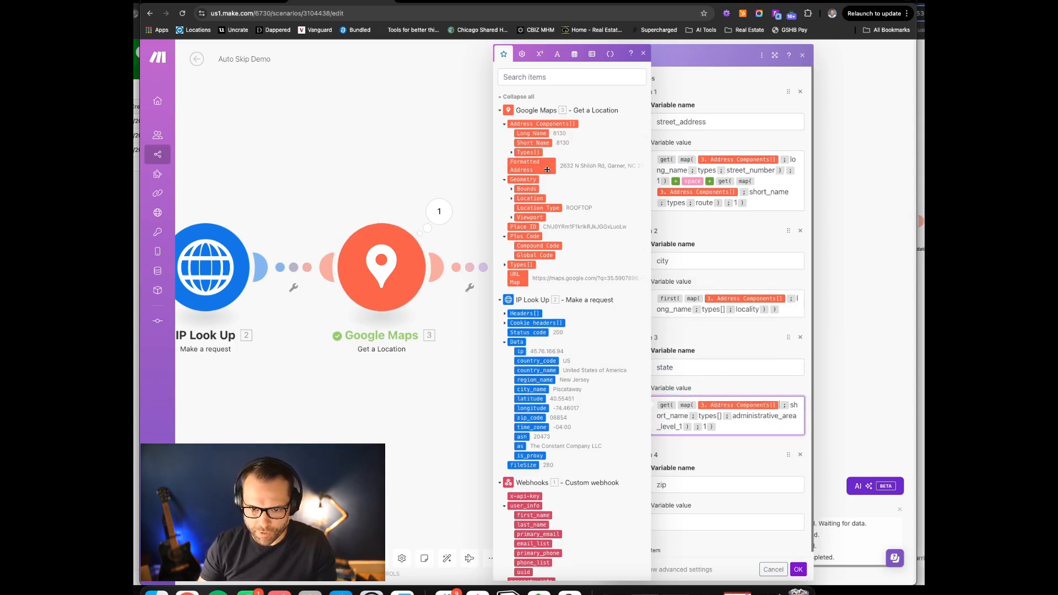
click(513, 152)
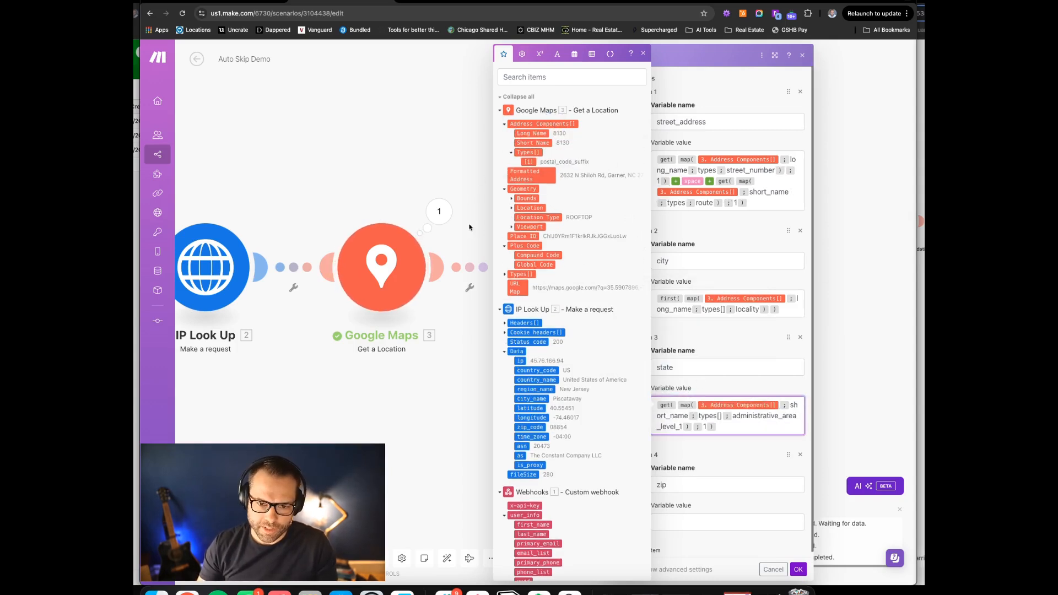
click(439, 144)
click(439, 209)
Check the second and third address components' long names and types (Garner), then reopen the Tools variables
click(496, 227)
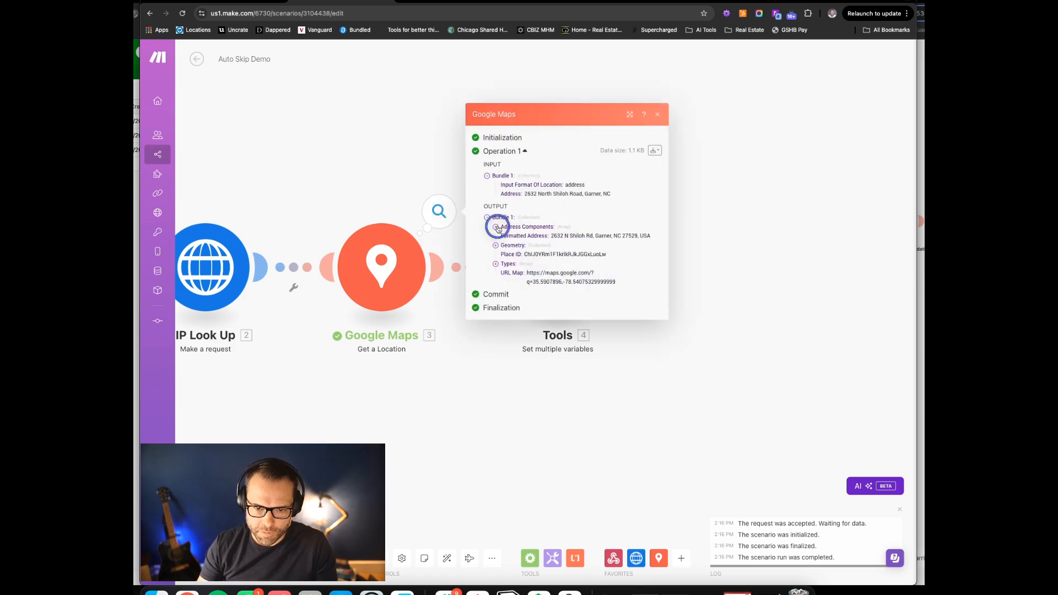
click(504, 206)
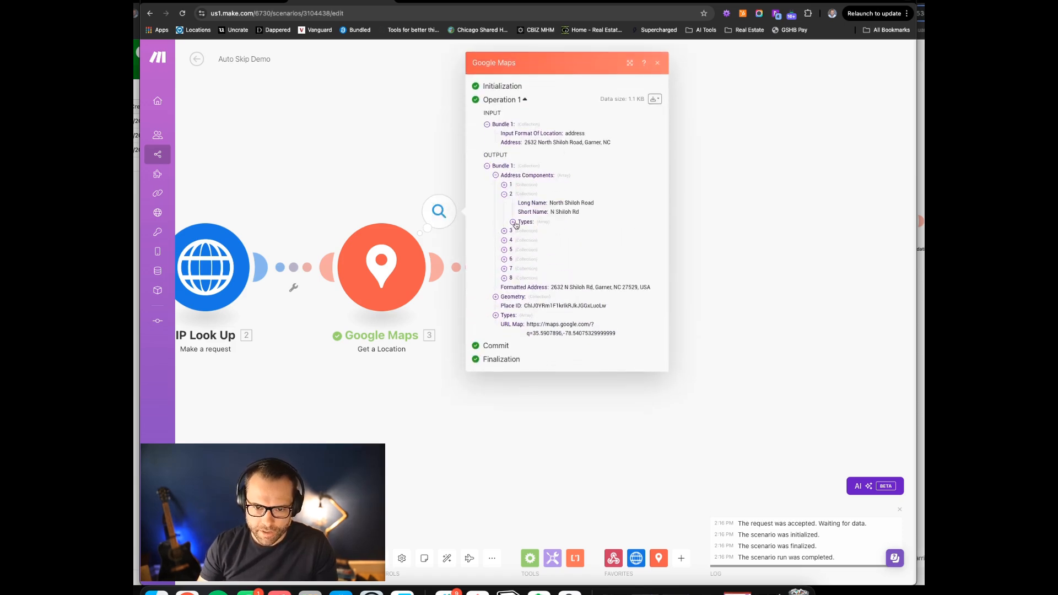
click(513, 222)
drag(518, 198, 551, 199)
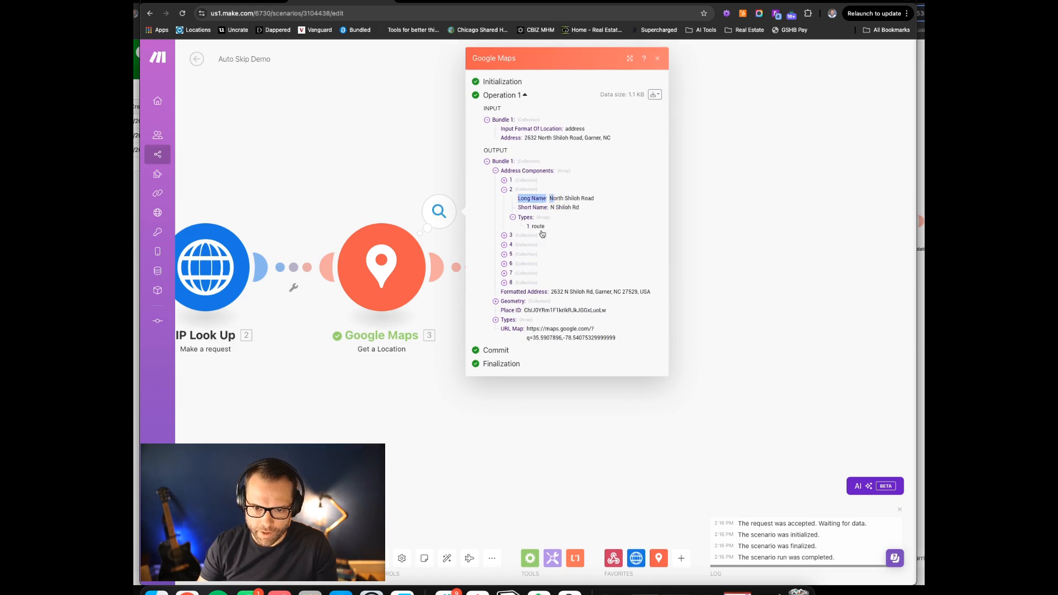
click(504, 235)
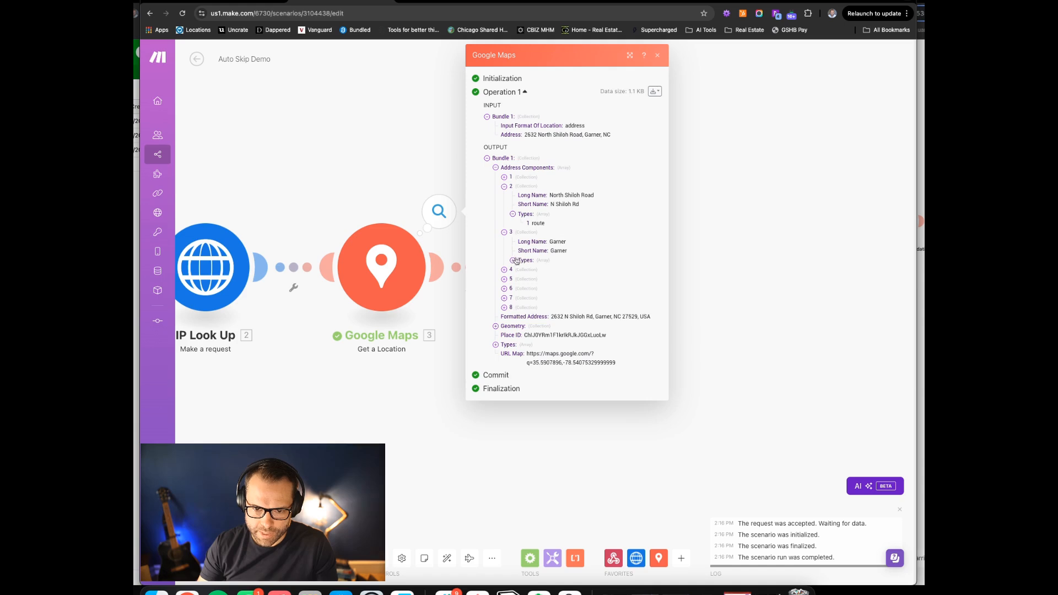
click(513, 260)
drag(526, 242, 549, 270)
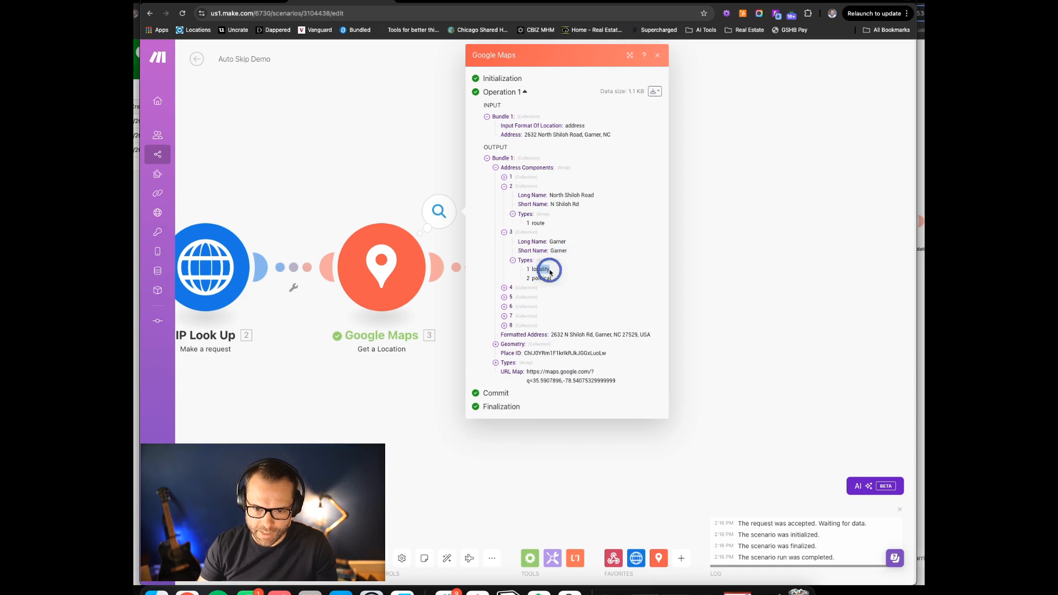
click(733, 161)
click(557, 268)
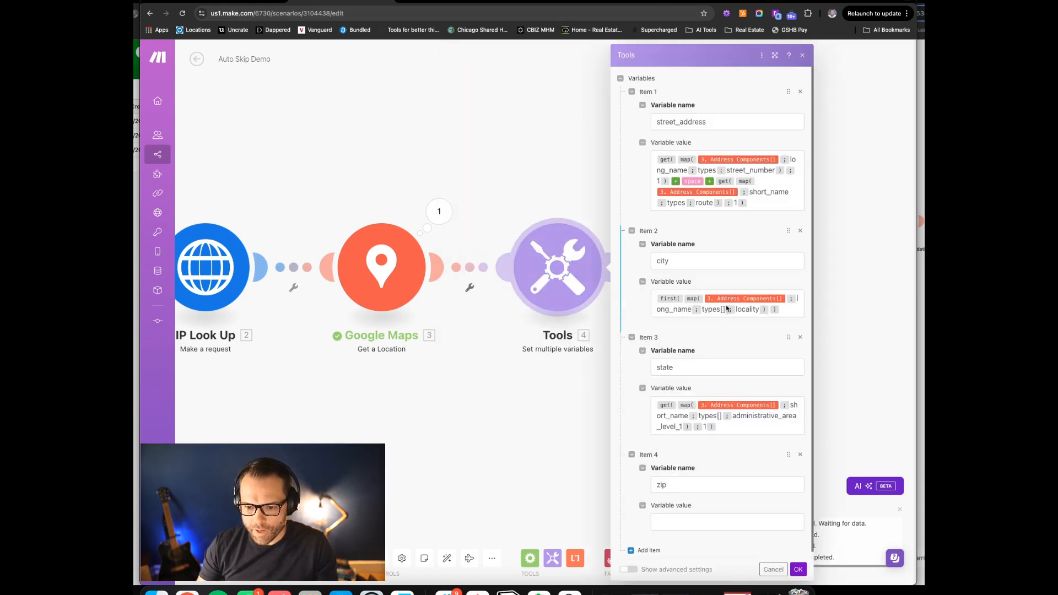
Set zip to the postal_code formula using 3.Address Components[] and save the Tools variables
scroll(727, 311, down, 1)
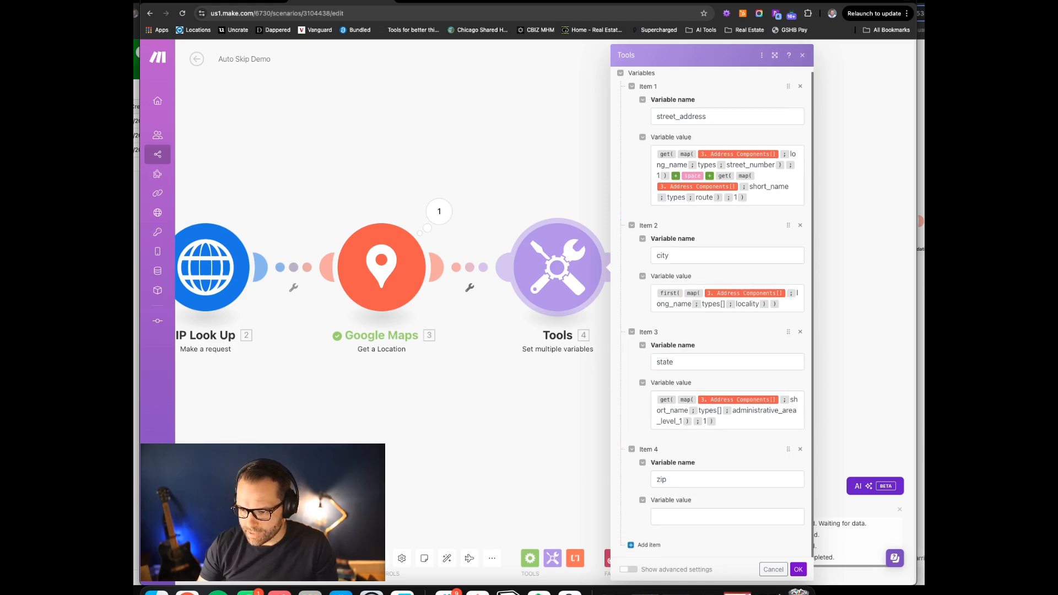
key(super+grave)
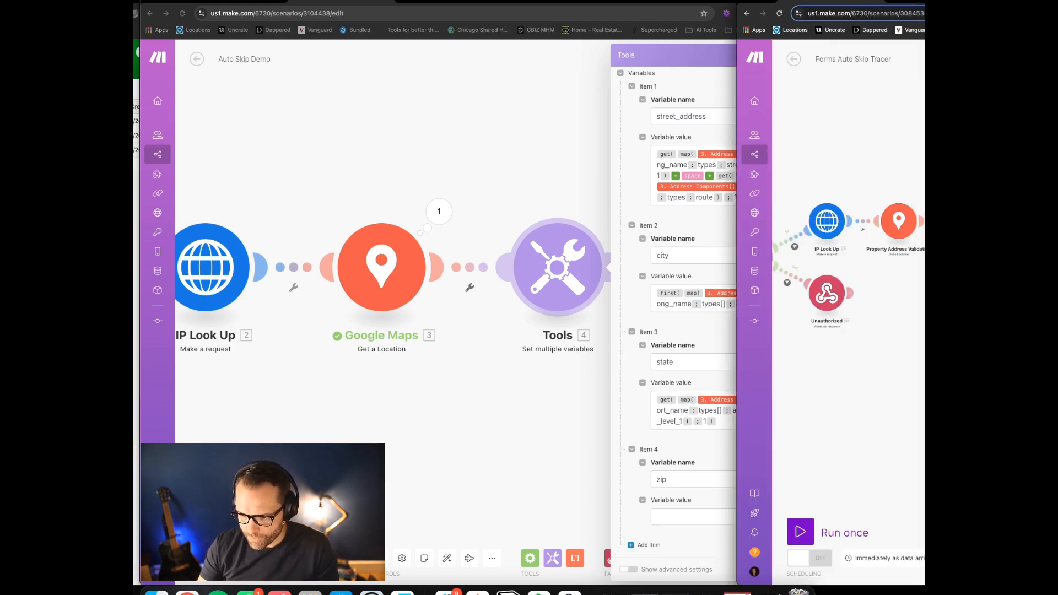
click(696, 517)
text(get(map(22.address_components;long_name;types;postal_code);1))
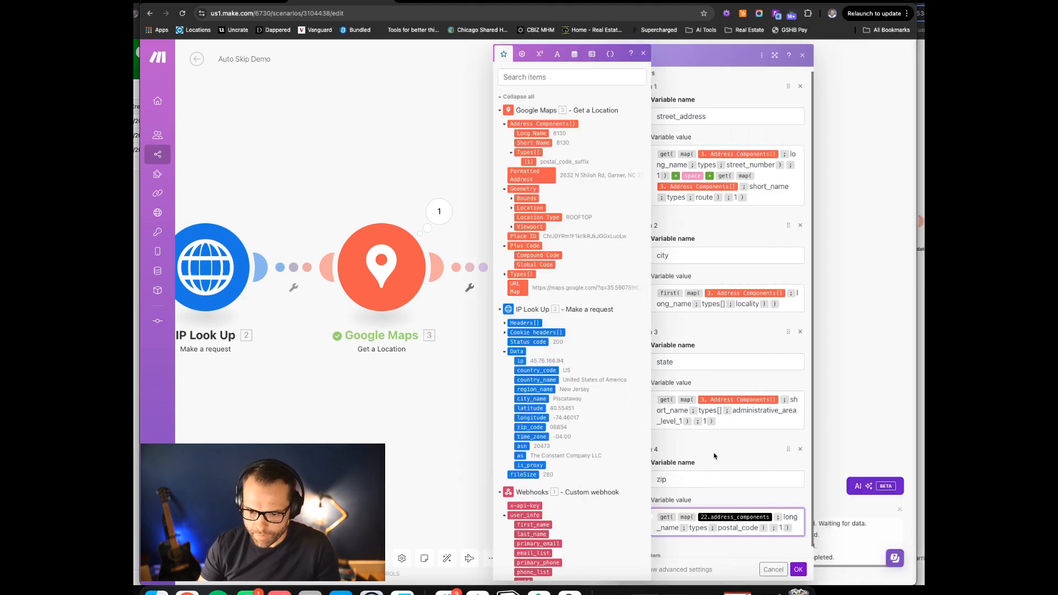
click(770, 511)
key(BackSpace)
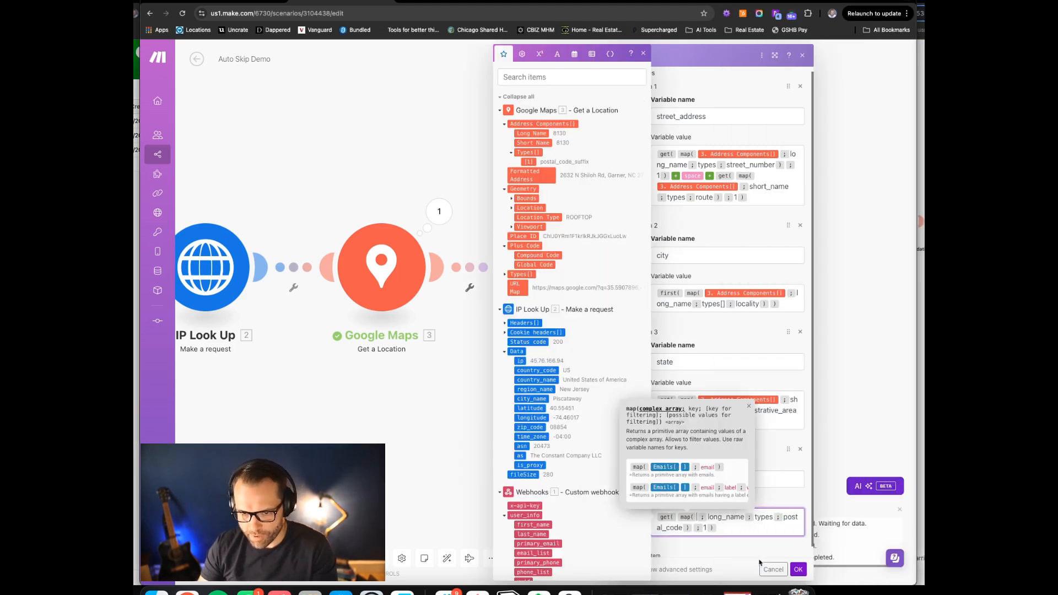
click(567, 125)
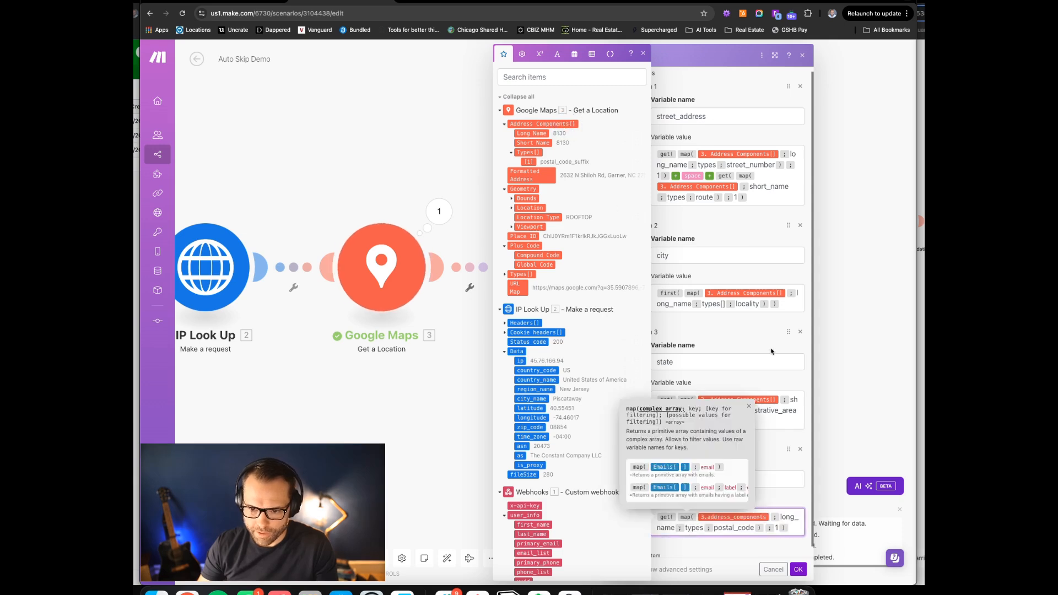
click(797, 571)
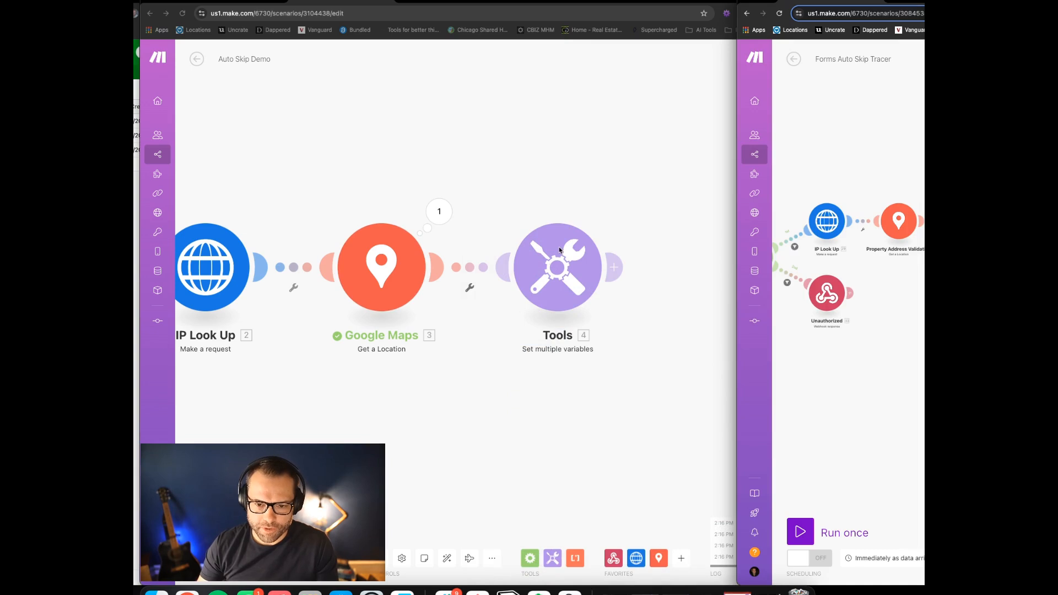
Switch between the Auto Skip Demo and Forms Auto Skip Tracer scenario windows
click(679, 191)
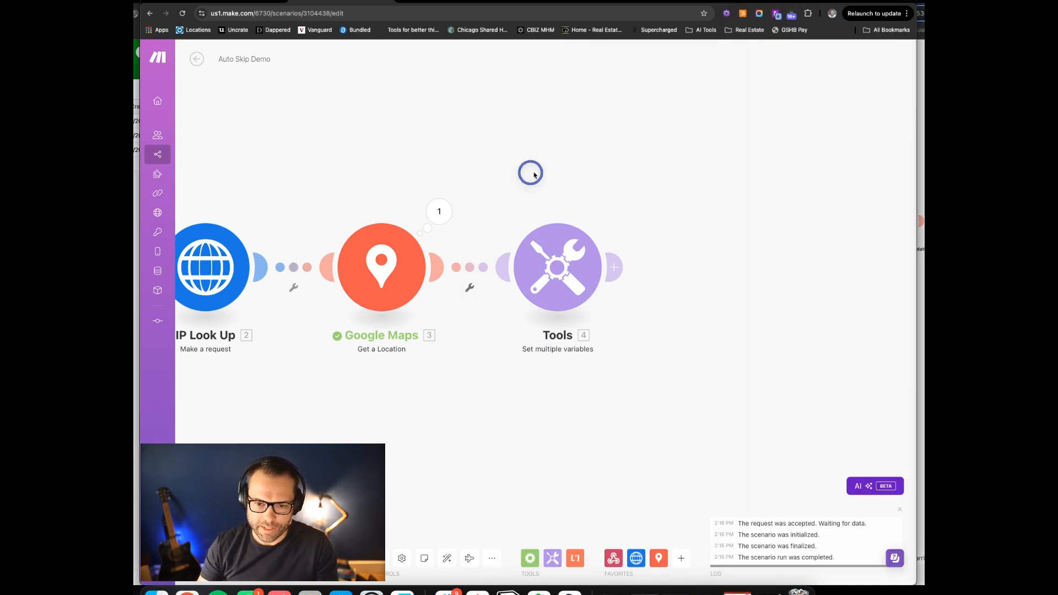
scroll(531, 169, right, 3)
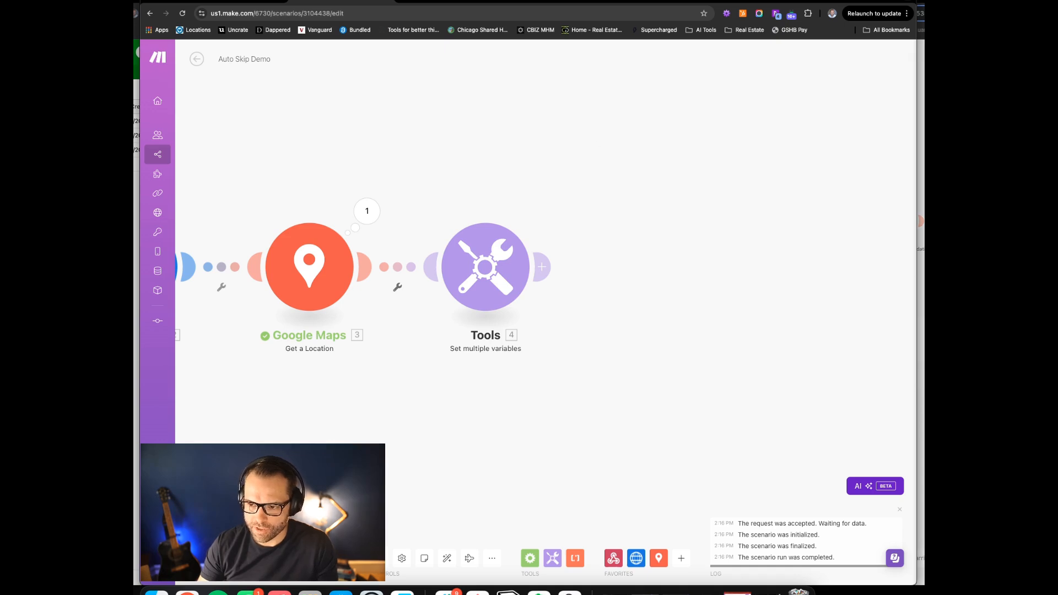
click(921, 297)
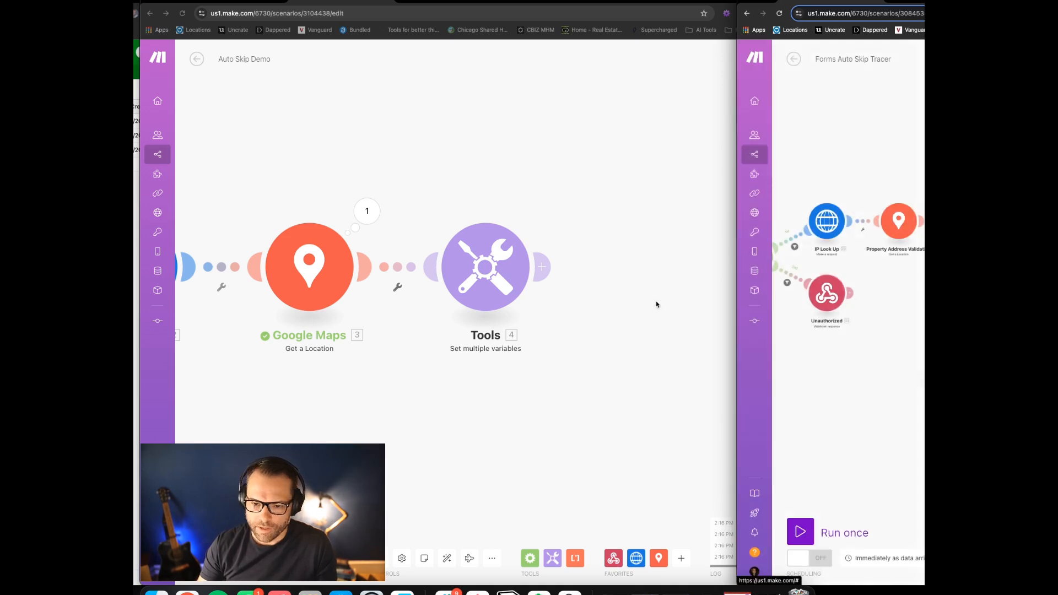
Paste the copied Batch Data - Skip Trace HTTP module and place it after Tools
click(602, 236)
drag(601, 193, 441, 165)
right_click(451, 236)
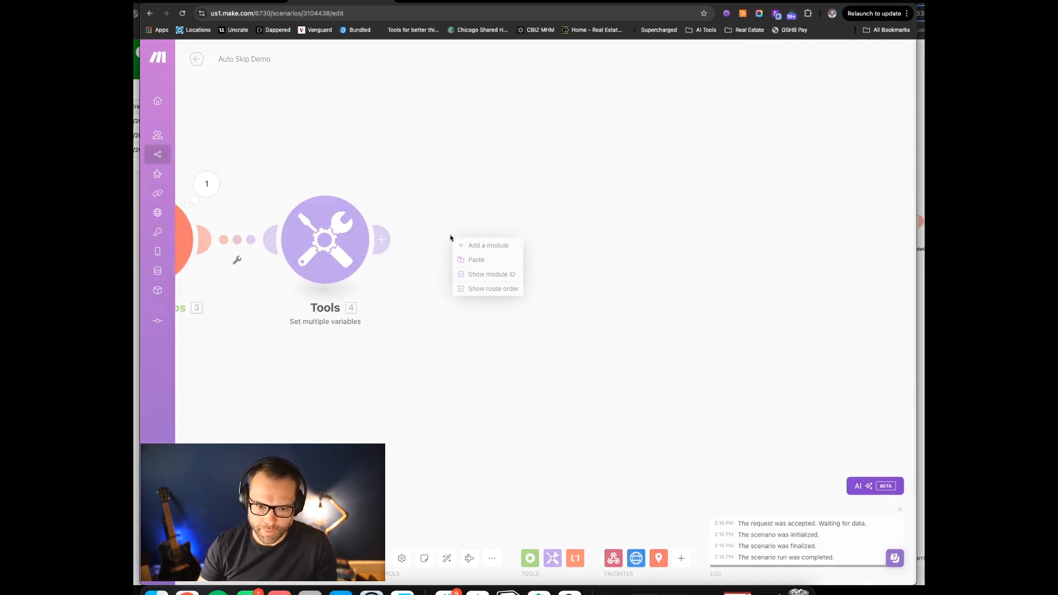
click(494, 258)
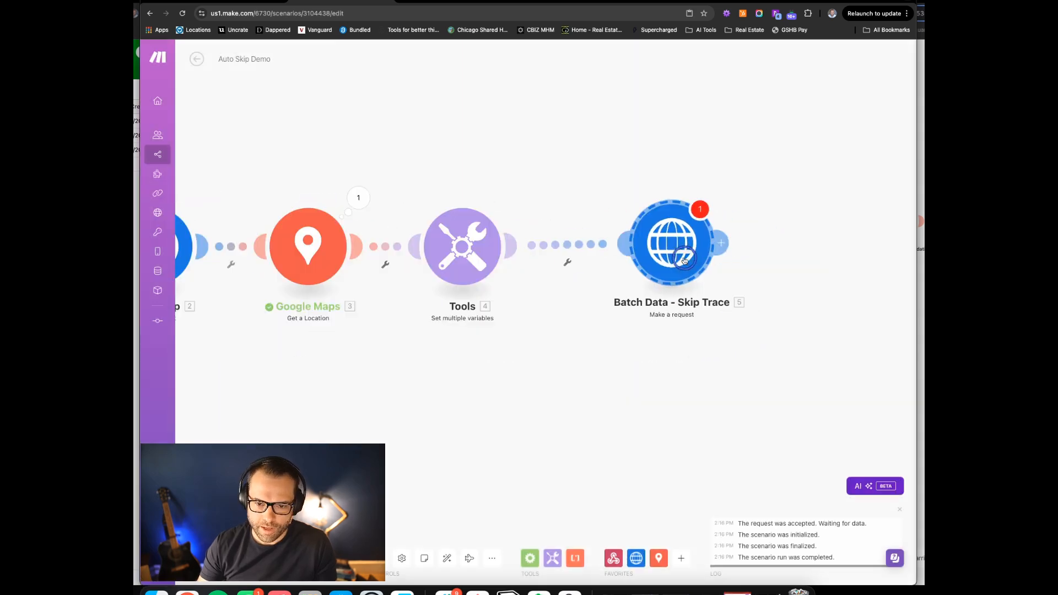
drag(685, 257, 680, 263)
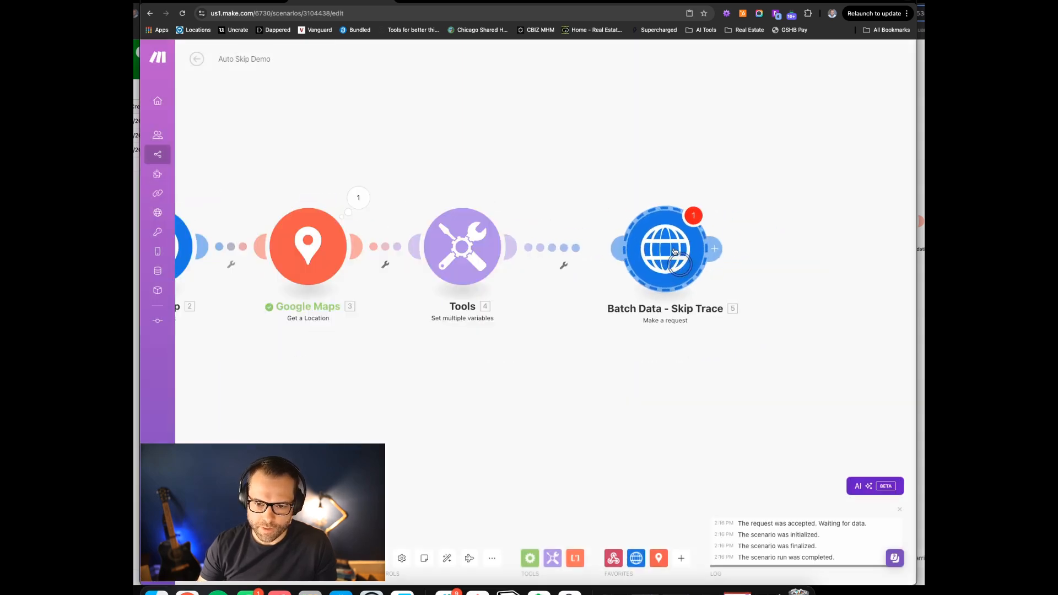
click(691, 161)
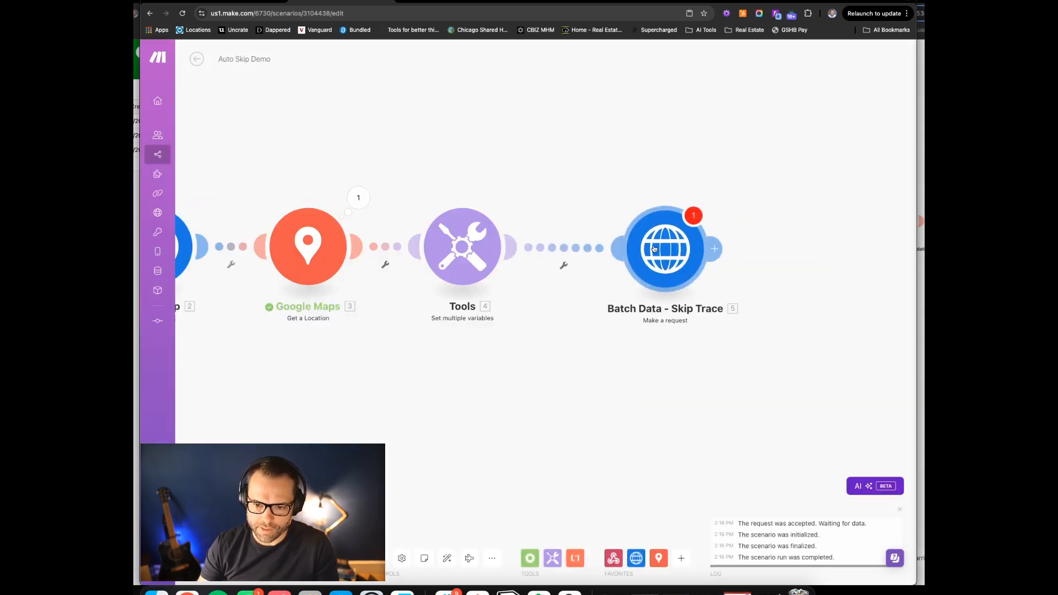
Map the request body's street, city, state and zip to the Tools variables and save
click(653, 249)
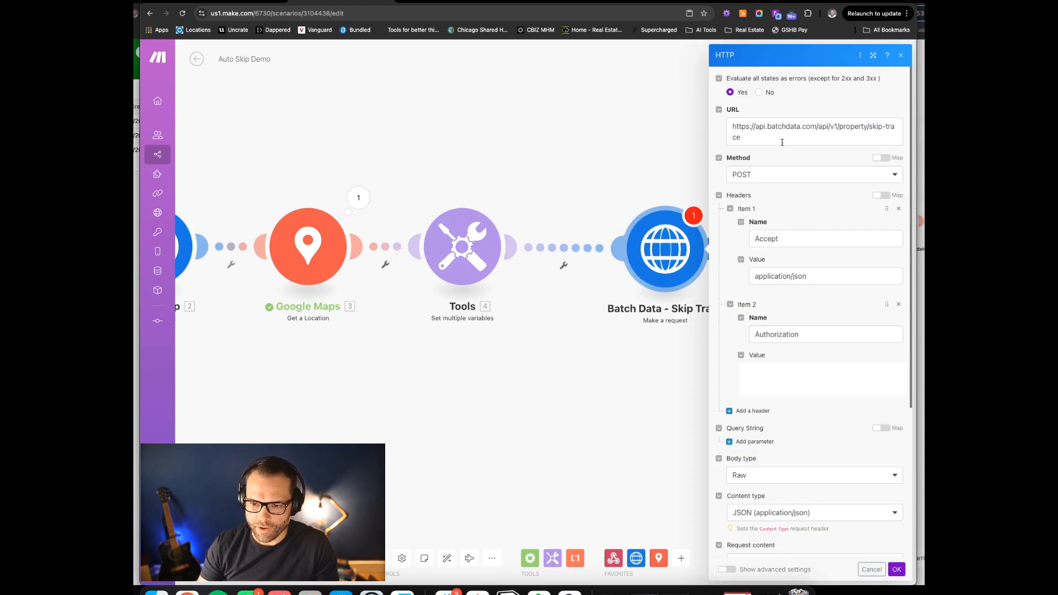
drag(742, 122, 735, 160)
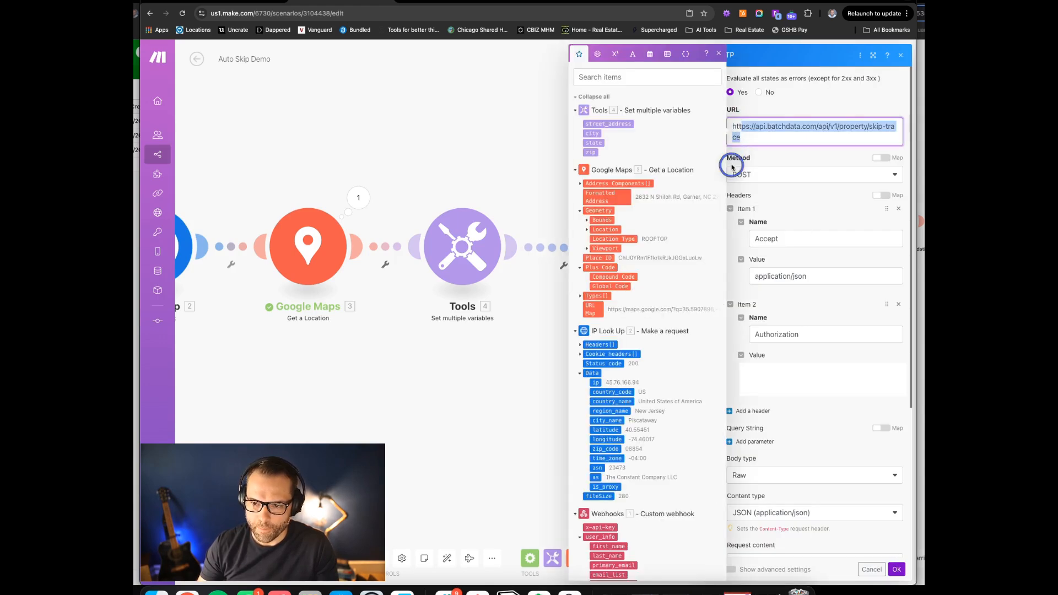
click(767, 132)
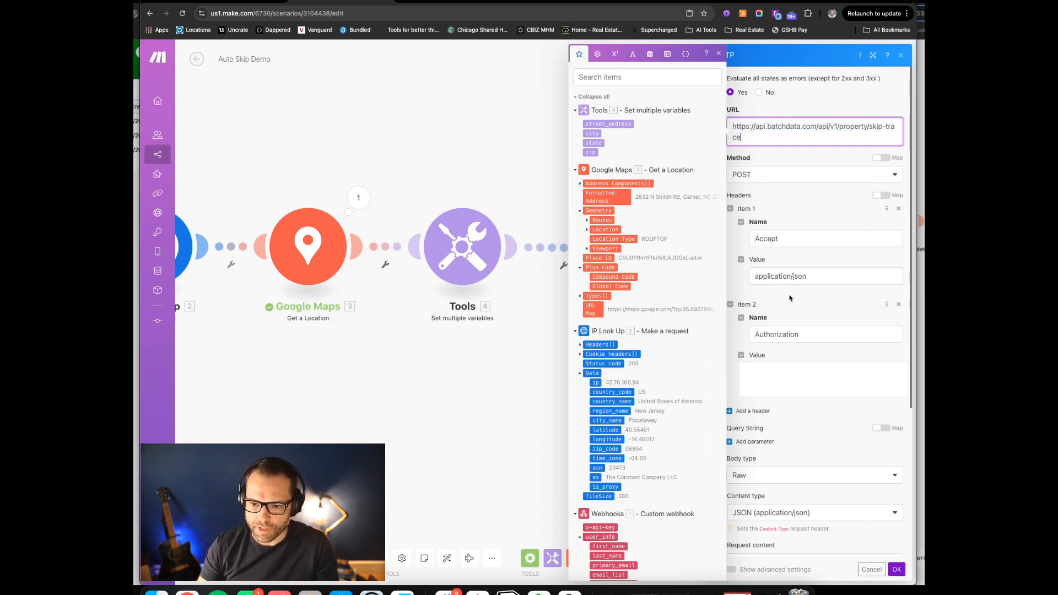
scroll(813, 430, down, 4)
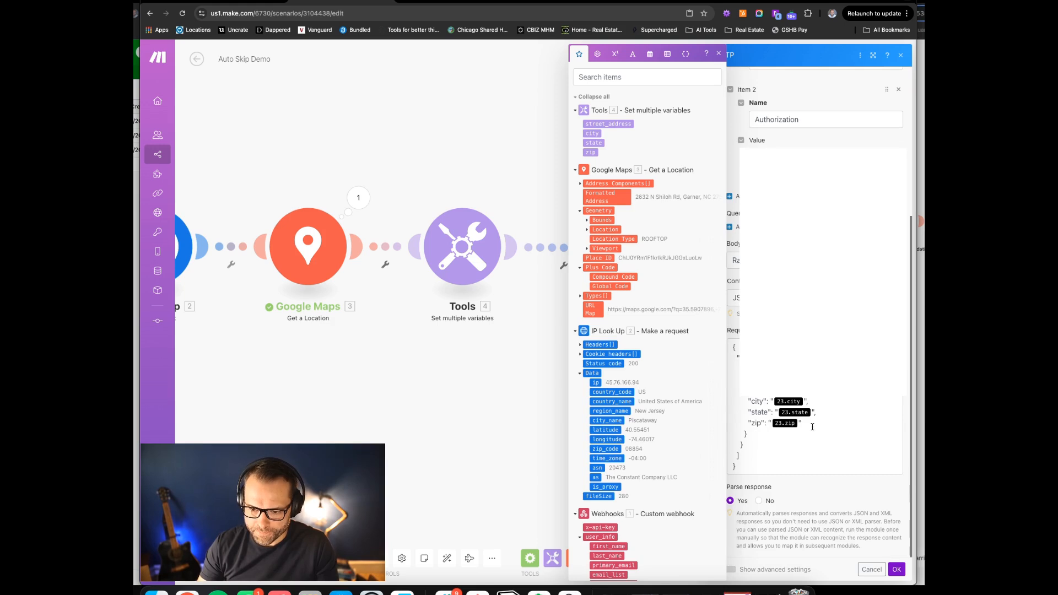
click(772, 391)
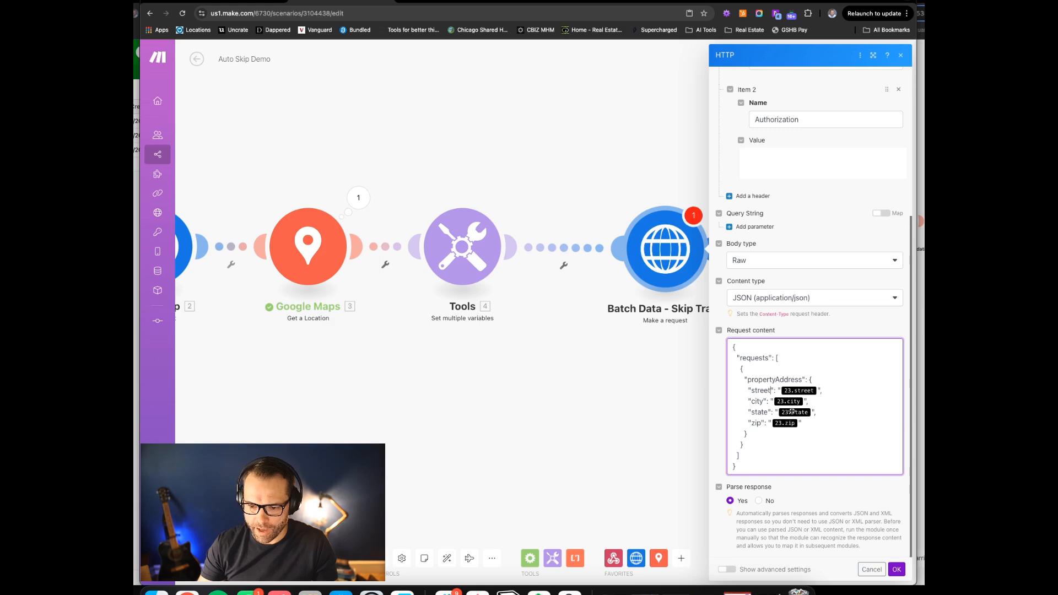
click(808, 392)
key(BackSpace)
click(603, 124)
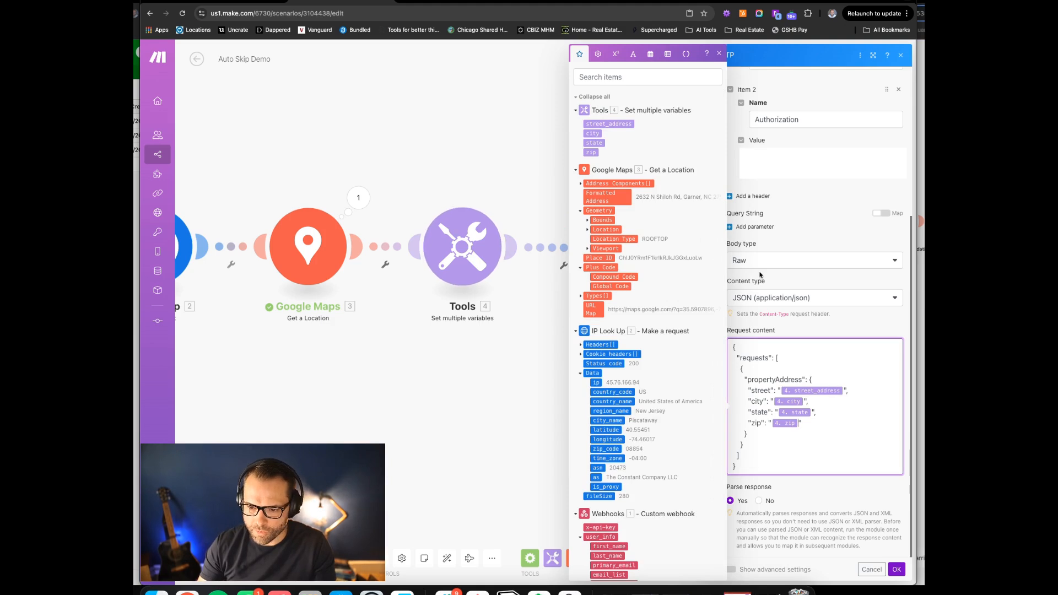
click(759, 275)
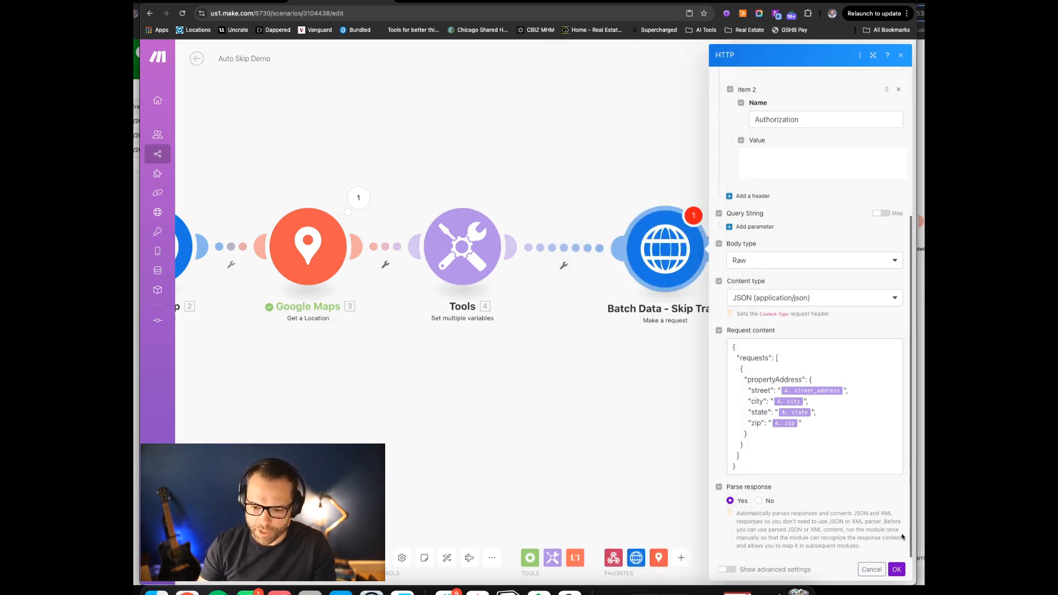
click(903, 570)
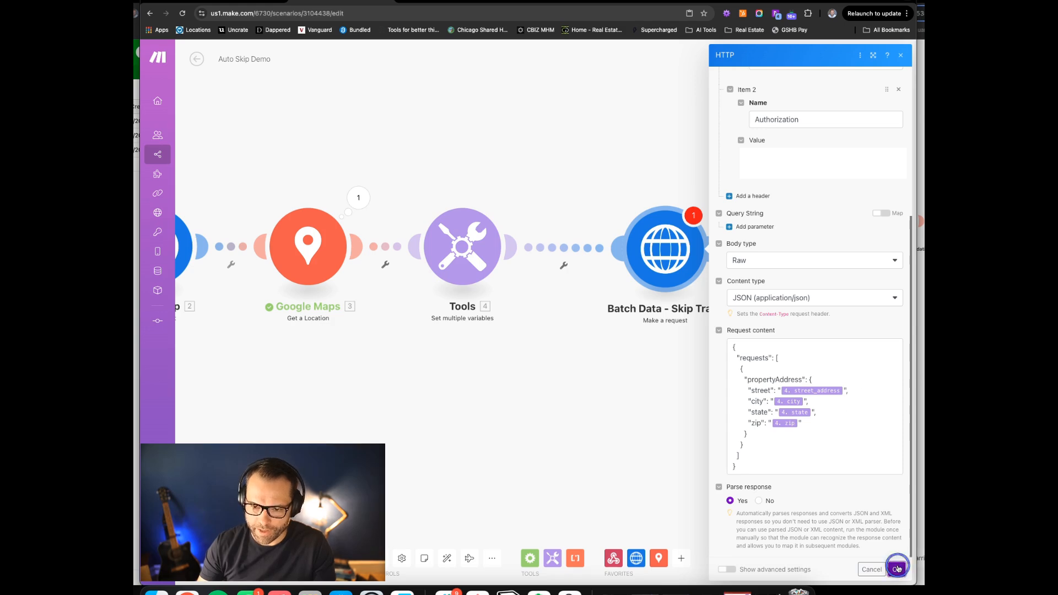
Start Auto Skip Demo running once so it waits for a webhook request
click(921, 389)
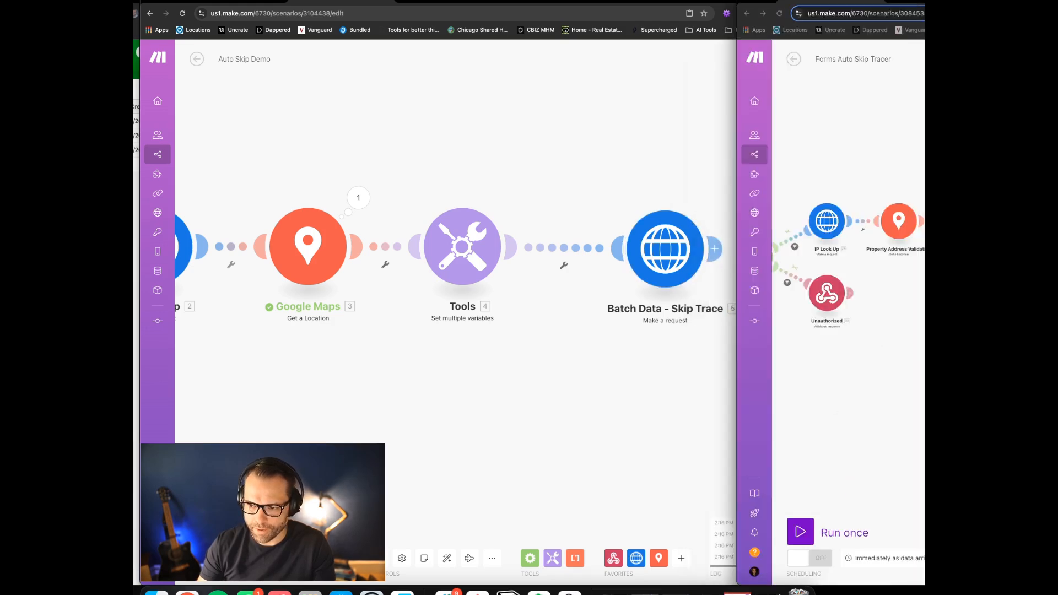
click(447, 558)
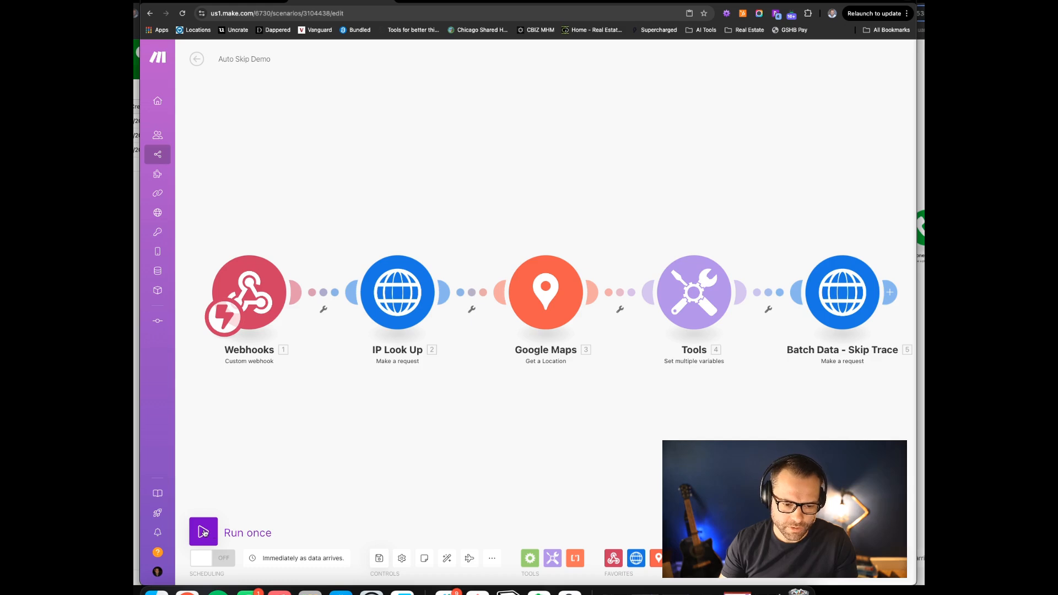
click(203, 531)
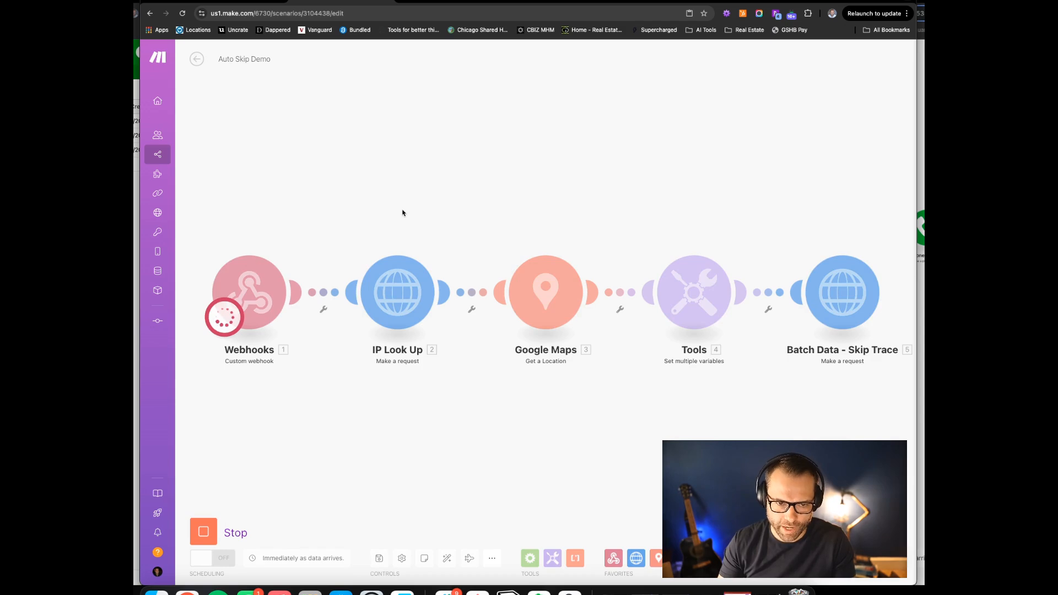
Send the Integration HTTP test request to trigger the webhook, then return to Auto Skip Demo
click(226, 3)
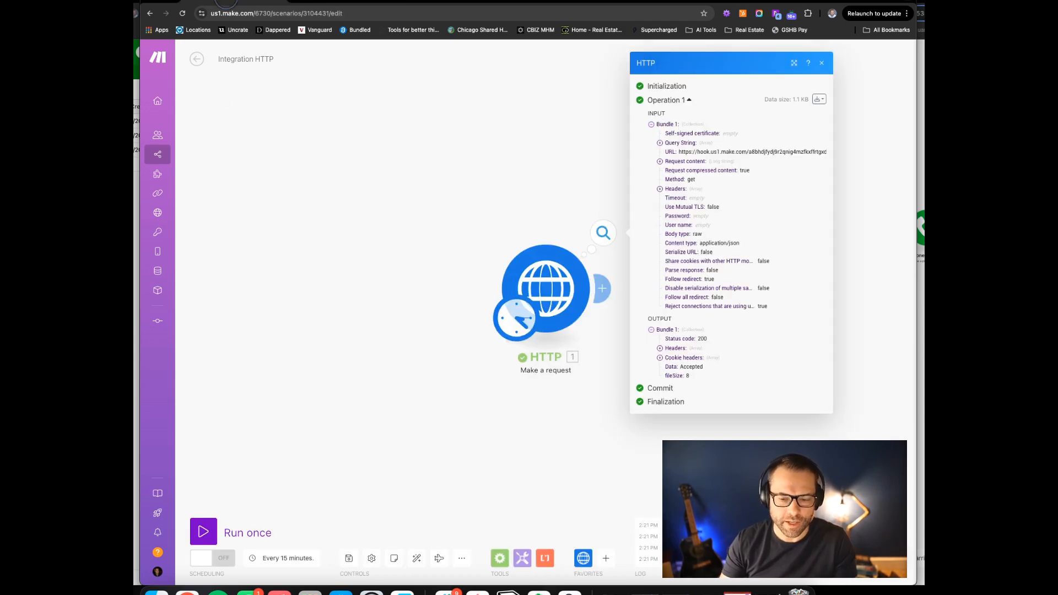
click(402, 245)
click(209, 535)
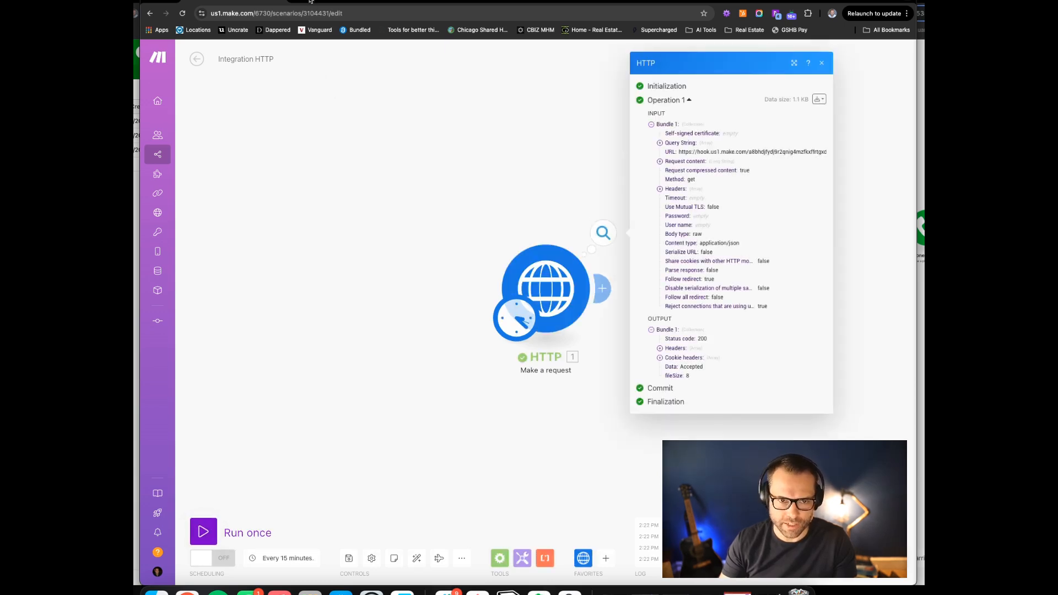
click(310, 3)
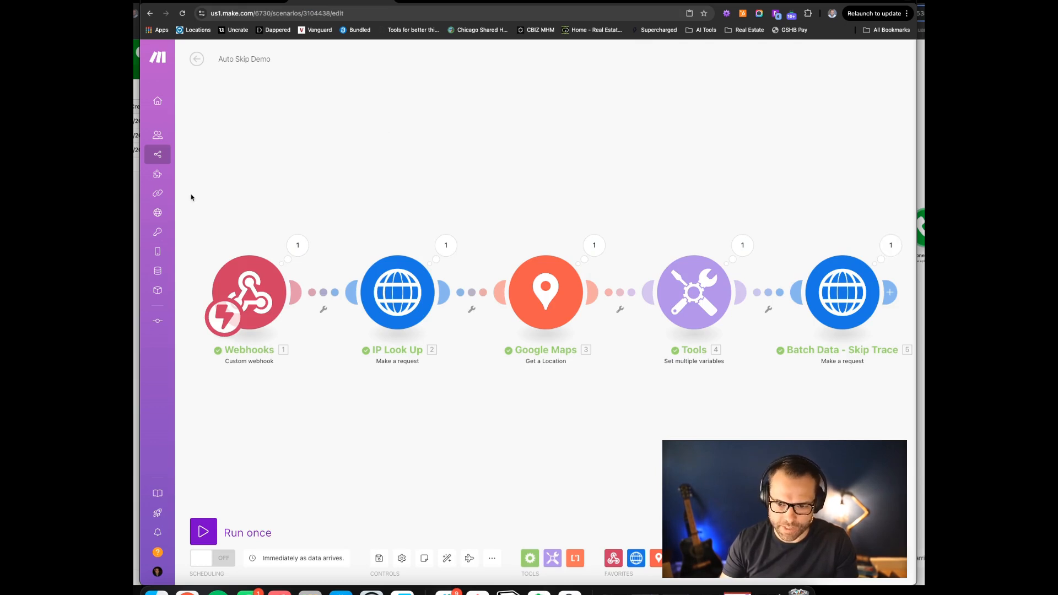
Inspect the Webhooks run data: user_info, property_info, tracking_info and submission_info fields
click(299, 245)
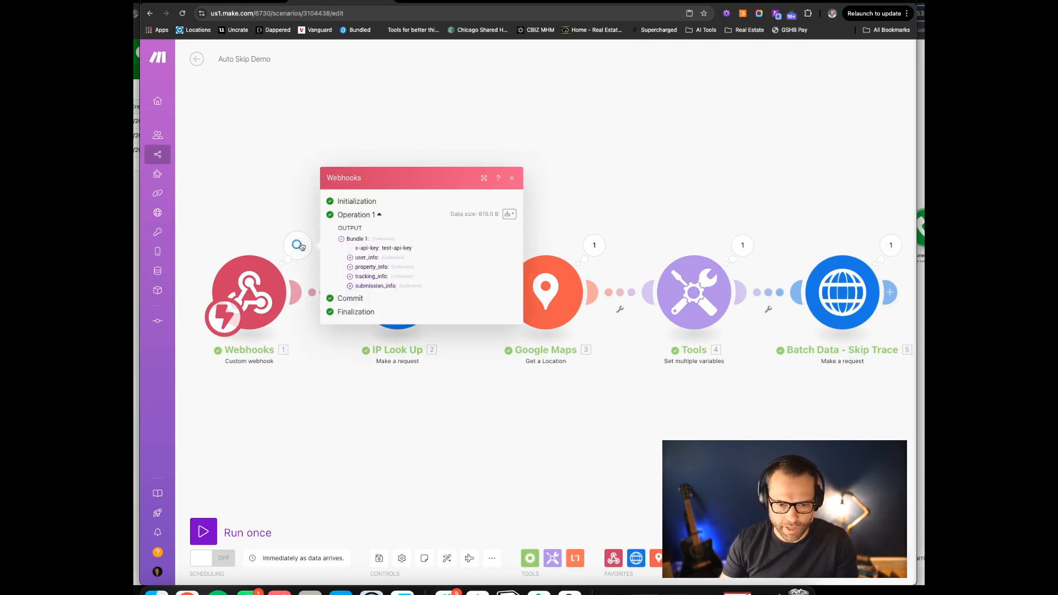
click(350, 258)
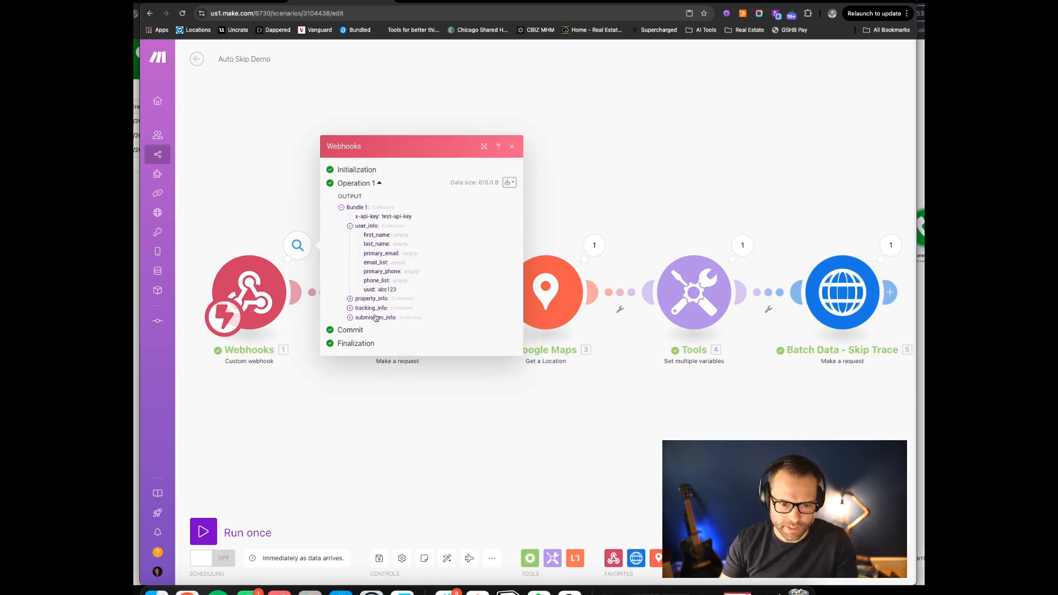
click(349, 298)
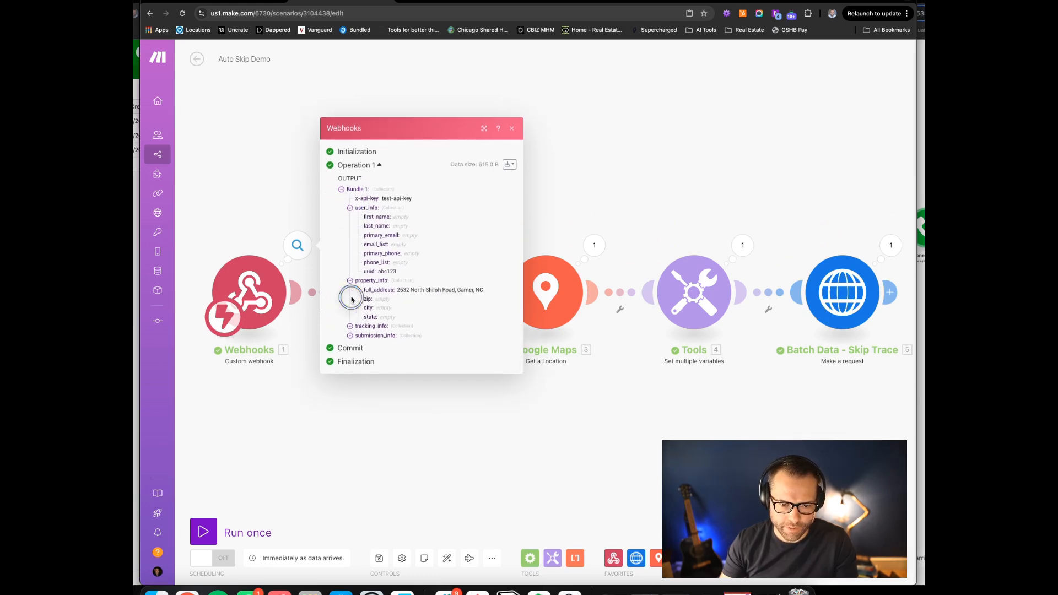
click(350, 331)
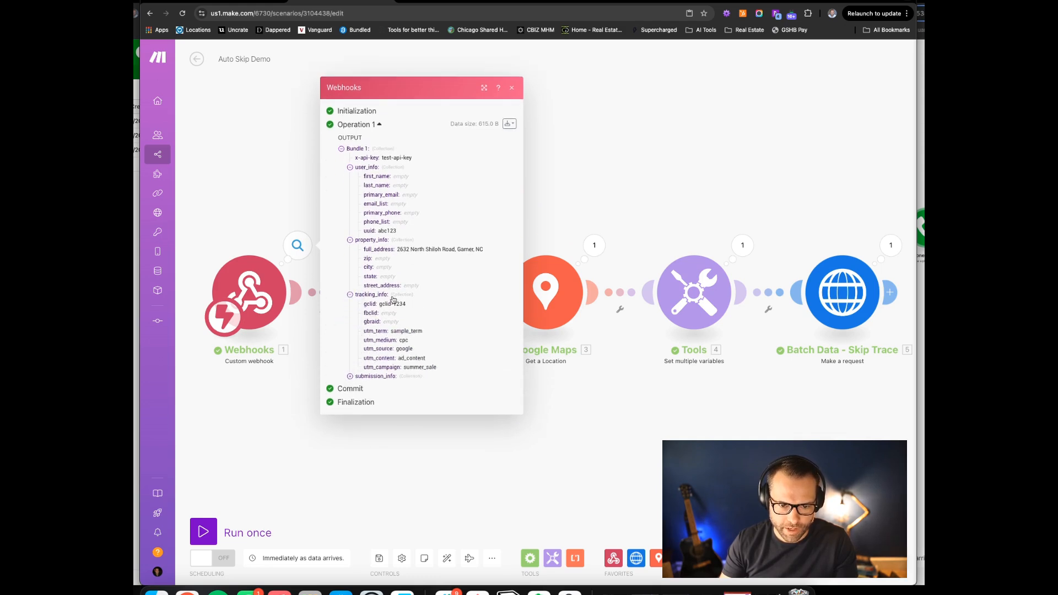
click(350, 377)
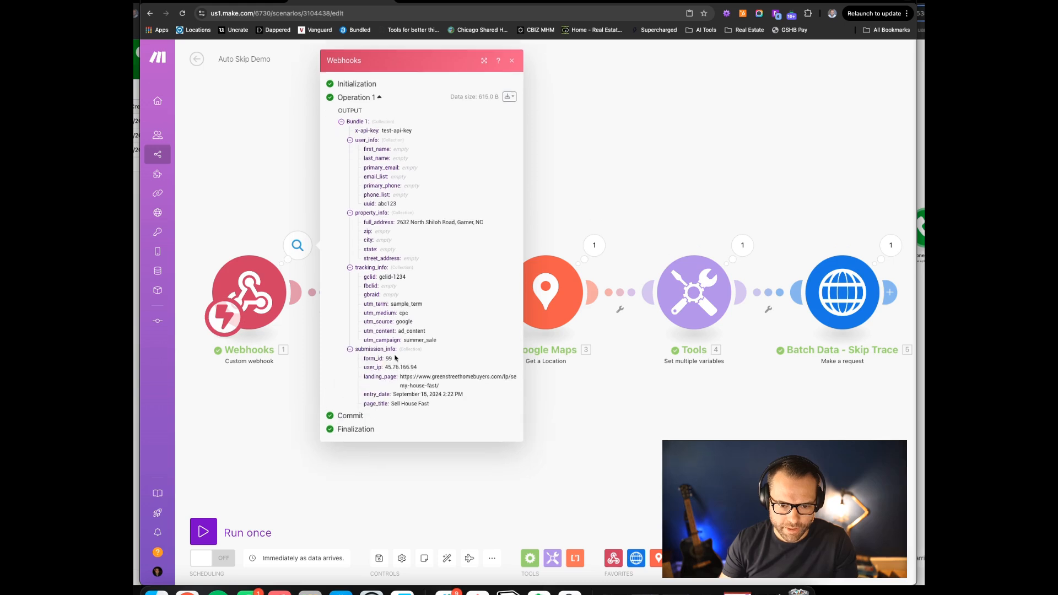
click(395, 482)
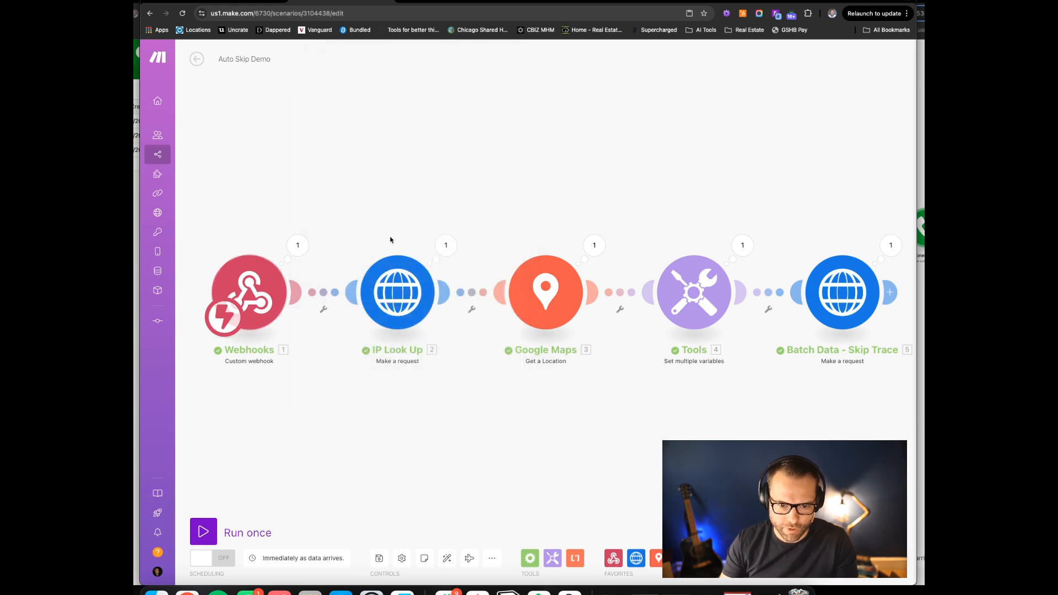
Inspect IP Look Up's query string parameters and its returned location data
click(447, 245)
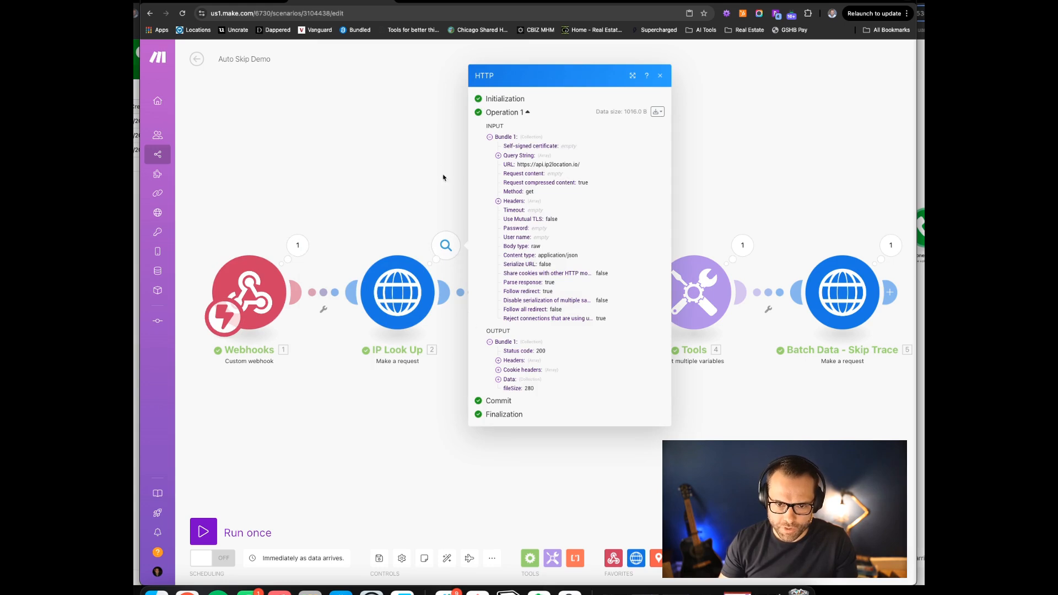
click(498, 156)
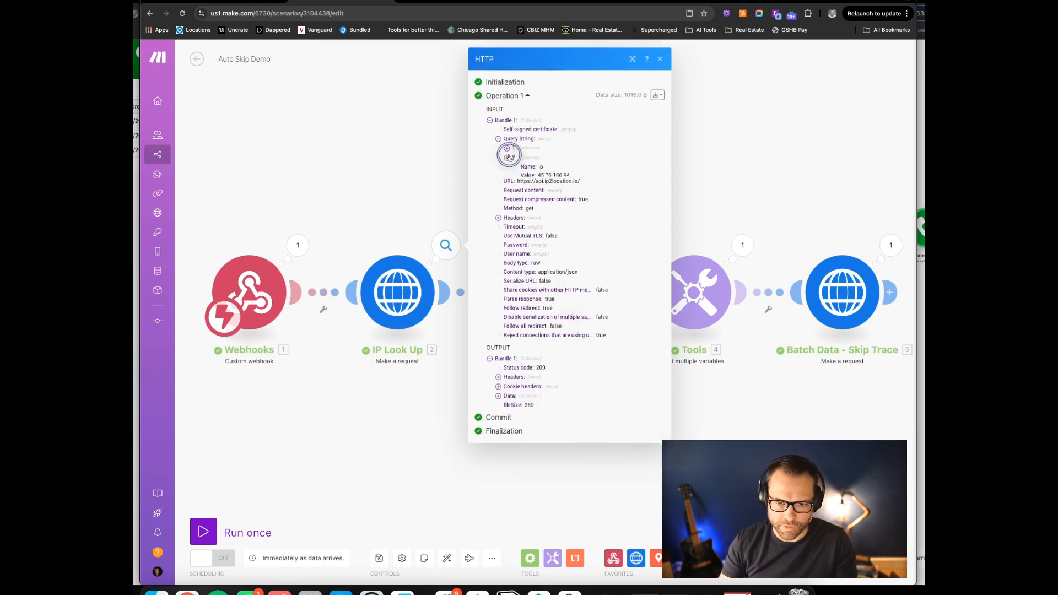
click(507, 165)
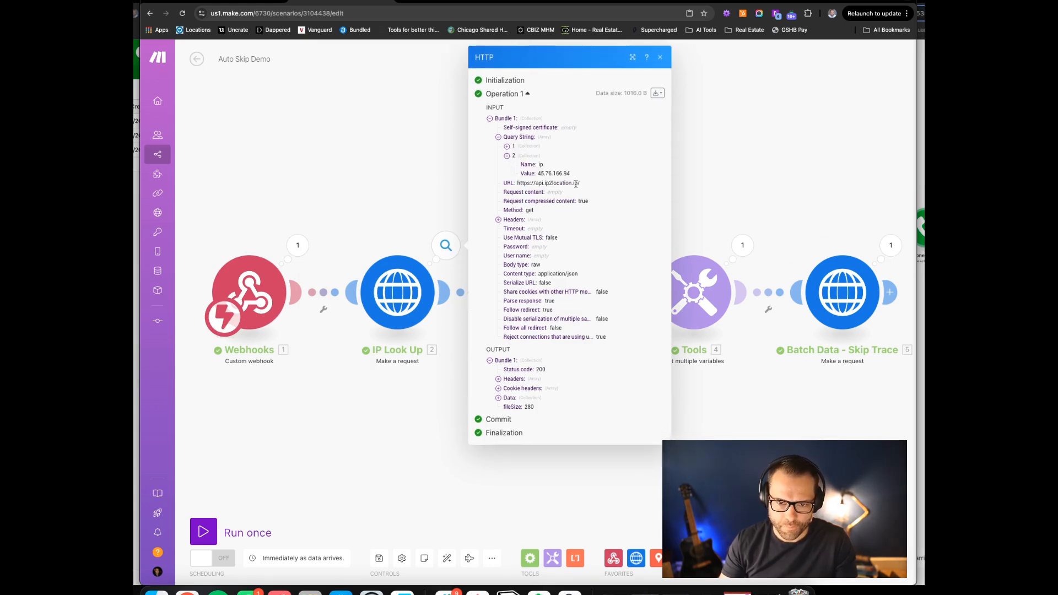
click(499, 398)
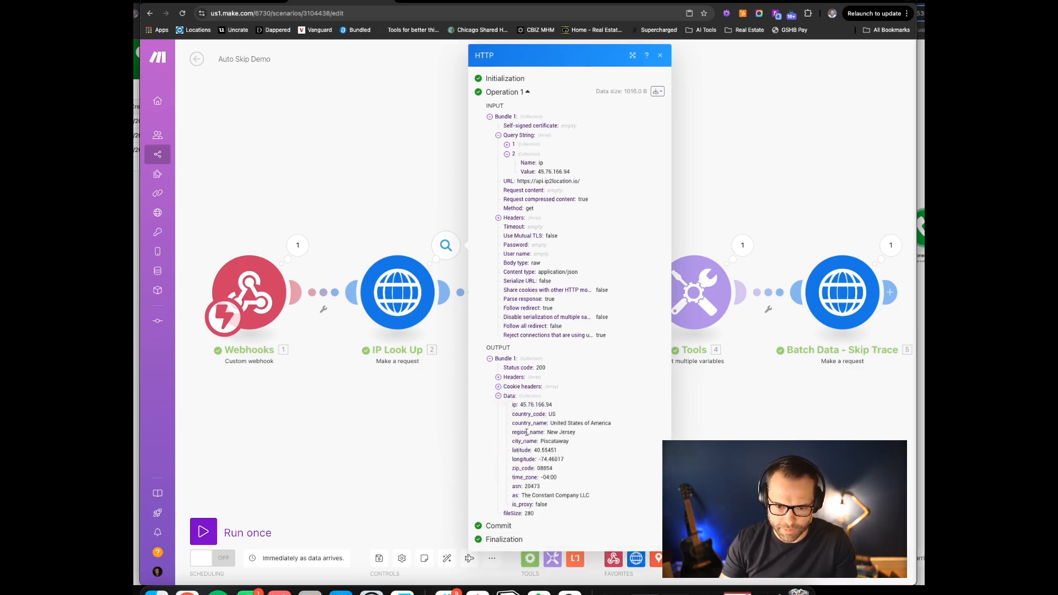
click(333, 432)
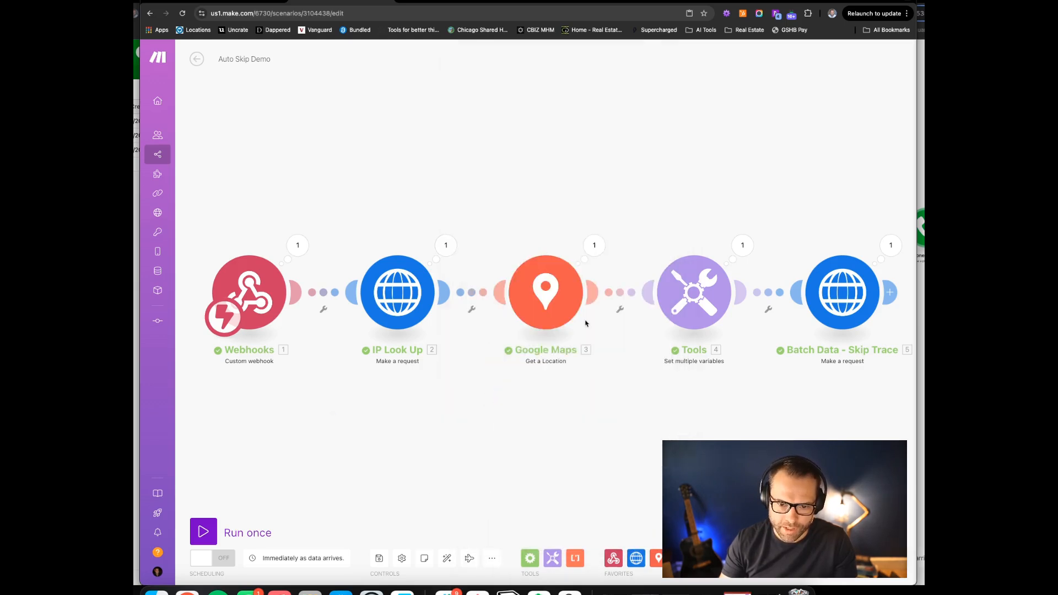
Check the address components returned by the Google Maps module
click(595, 245)
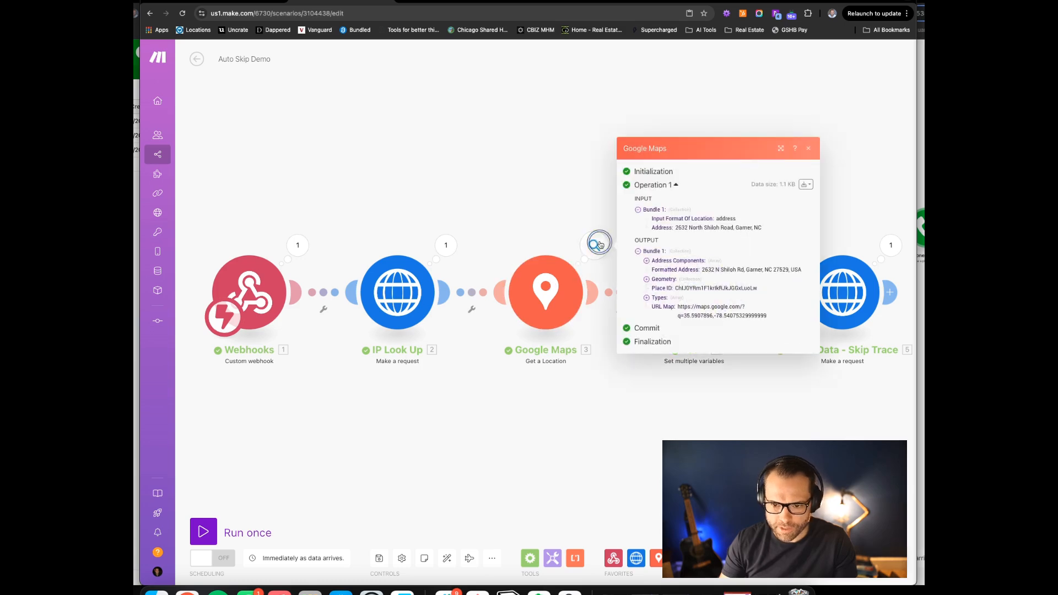
click(648, 261)
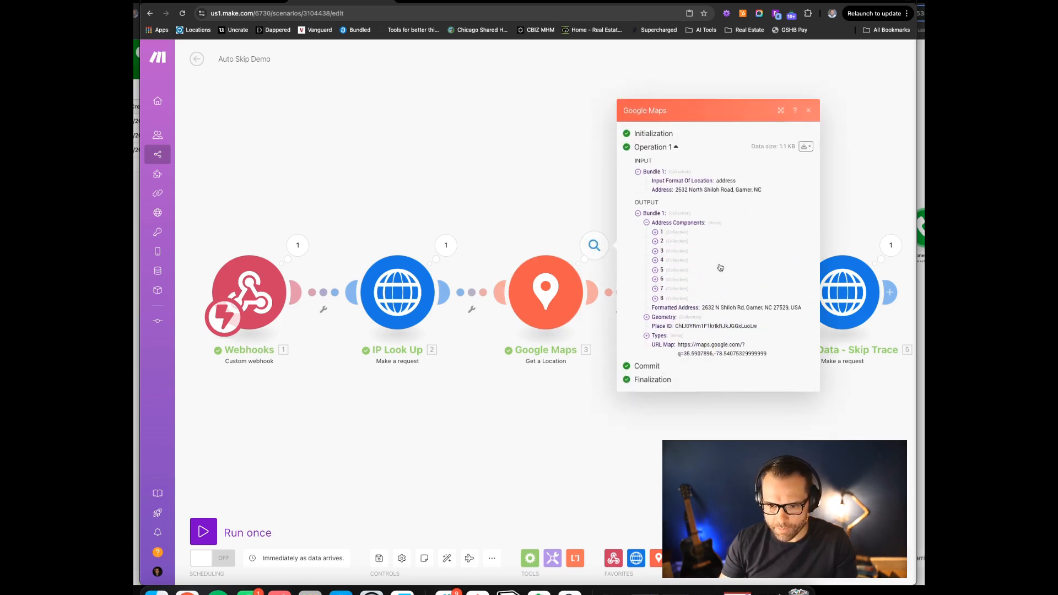
click(564, 465)
drag(720, 445, 551, 433)
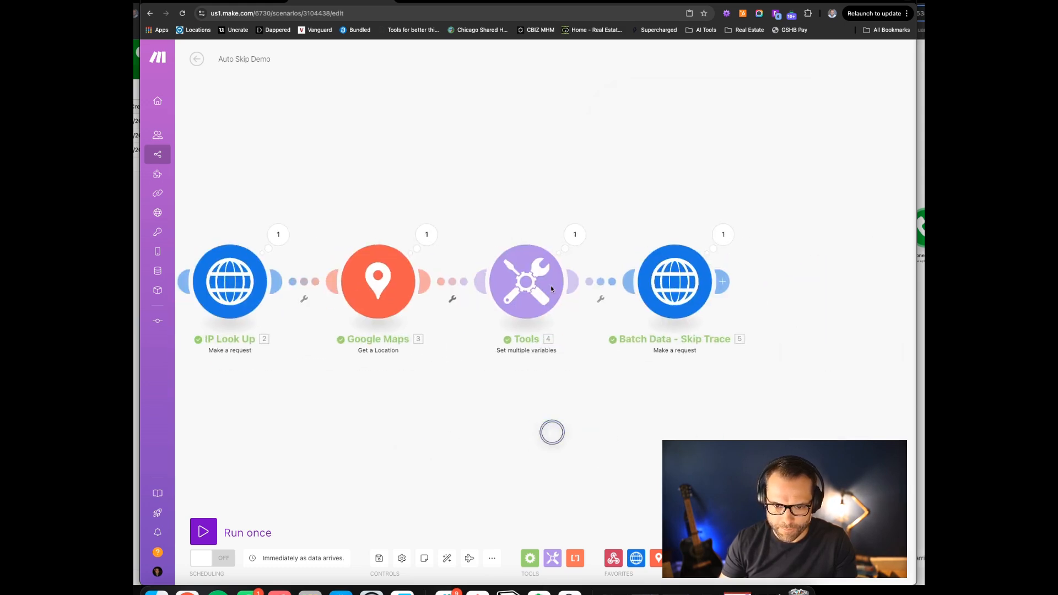
Review the Tools street, city, state and zip values, then Batch Data's request query string
click(574, 230)
drag(673, 264, 732, 264)
drag(631, 272, 672, 300)
click(635, 400)
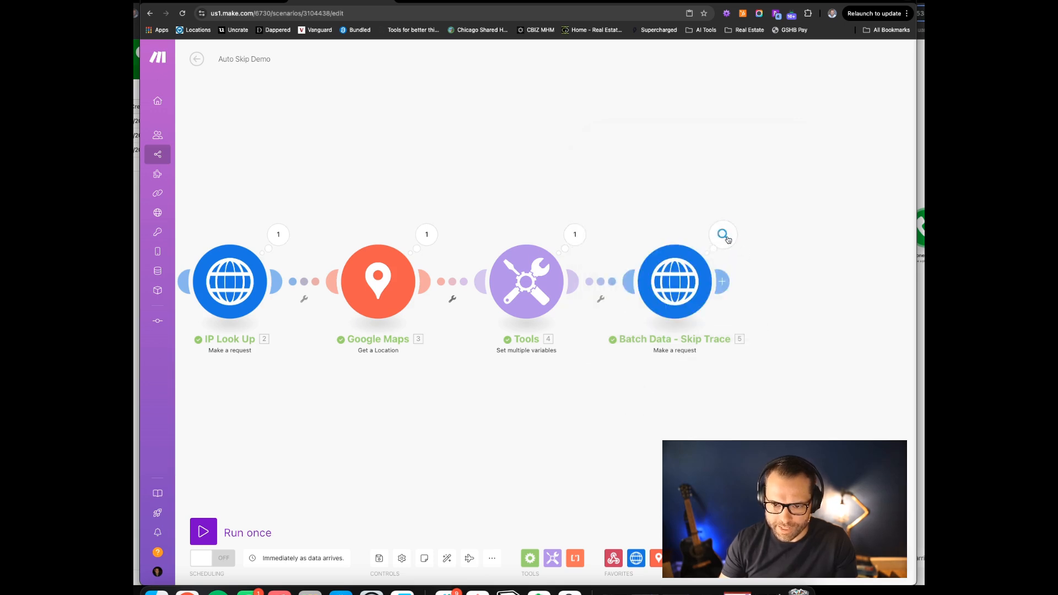
click(724, 236)
click(527, 144)
Check Batch Data's JSON request body and 200 status, then expand the first person result
click(527, 162)
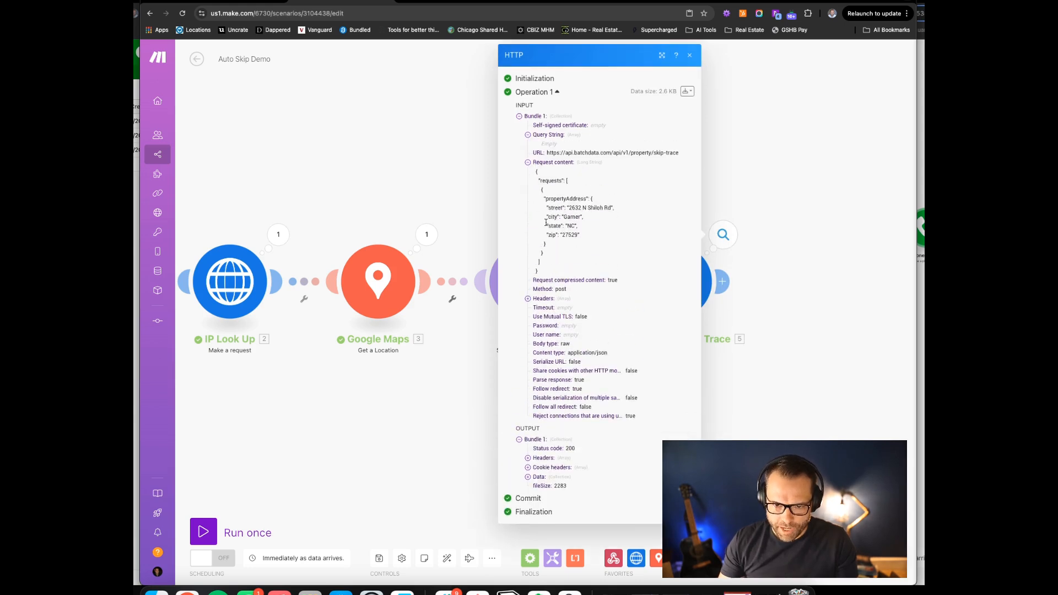
drag(541, 178, 607, 267)
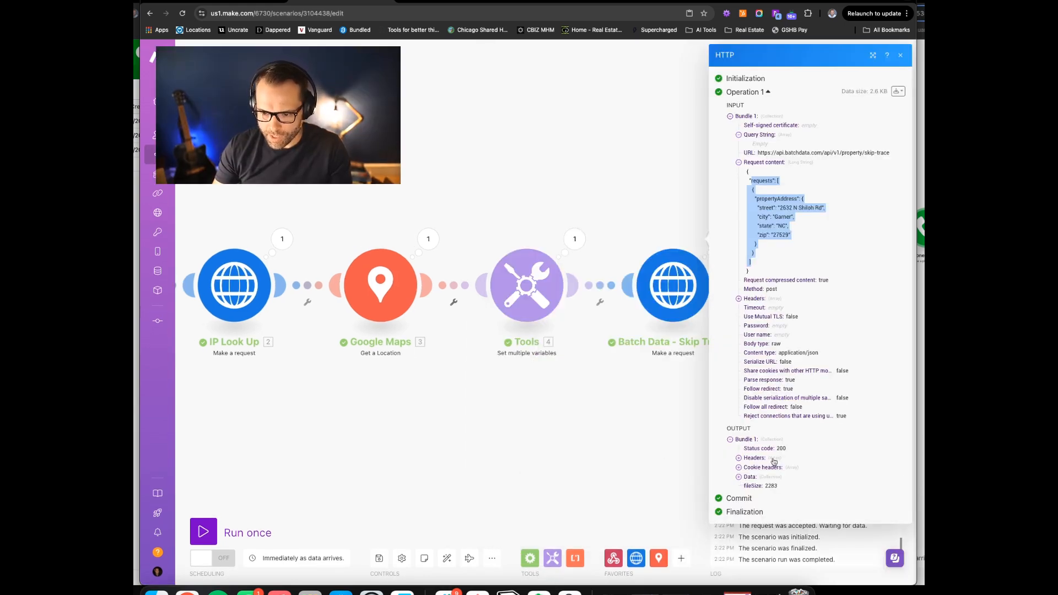
drag(764, 449, 800, 449)
click(739, 477)
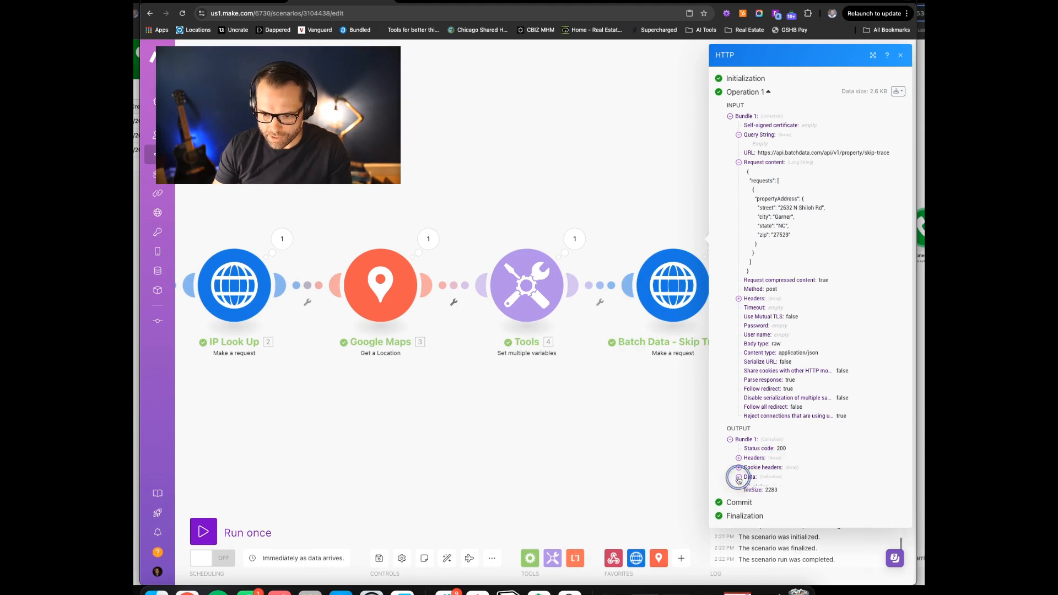
click(748, 495)
click(753, 506)
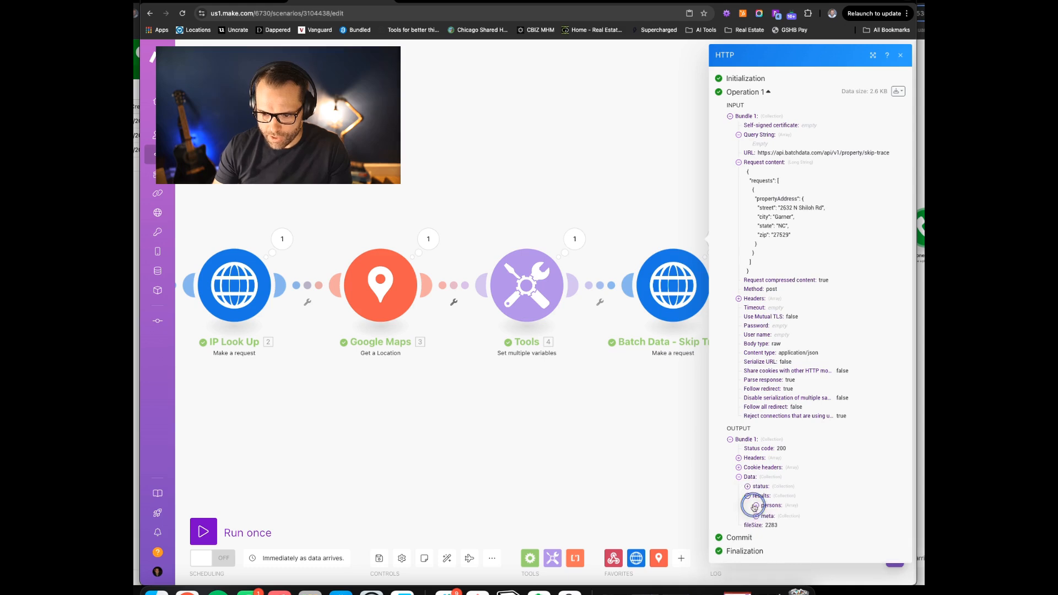
click(764, 515)
Explore the person's propertyAddress, name, phone numbers, emails and property details
scroll(777, 502, down, 1)
scroll(779, 500, down, 2)
click(774, 417)
scroll(819, 398, down, 3)
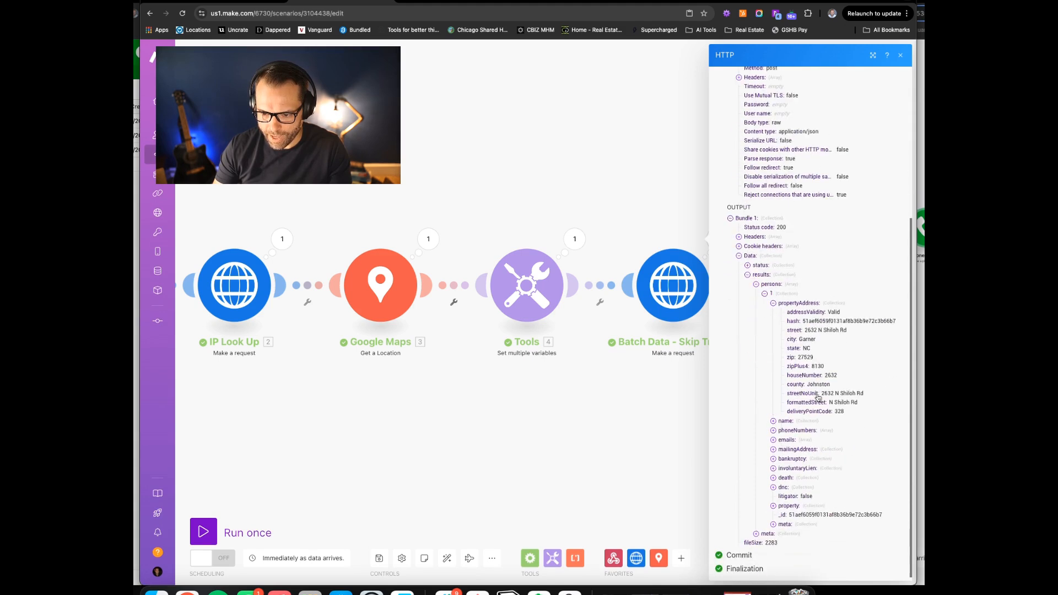
click(774, 422)
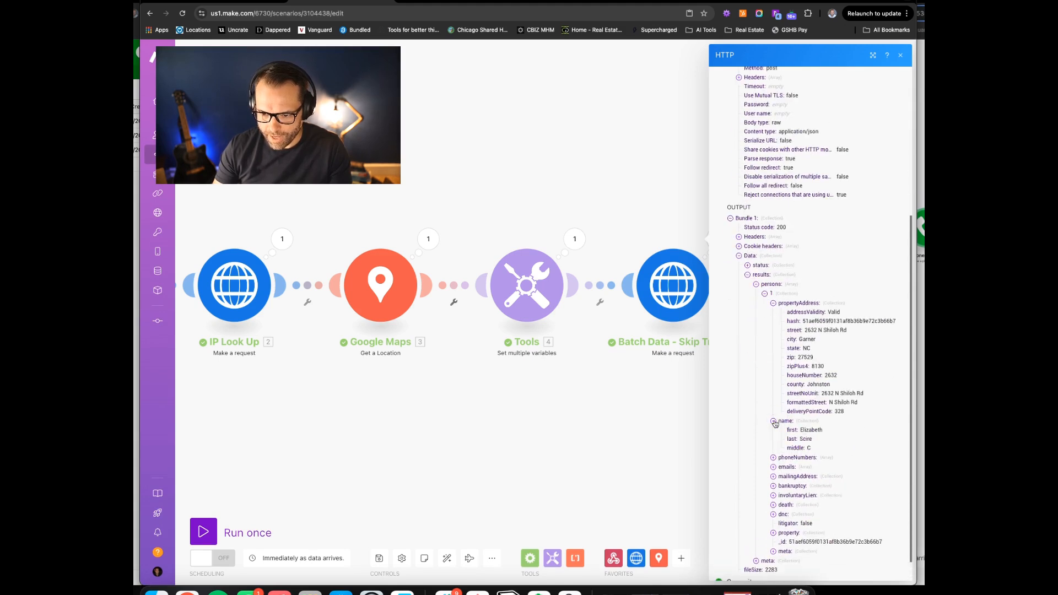
click(773, 458)
scroll(789, 430, down, 2)
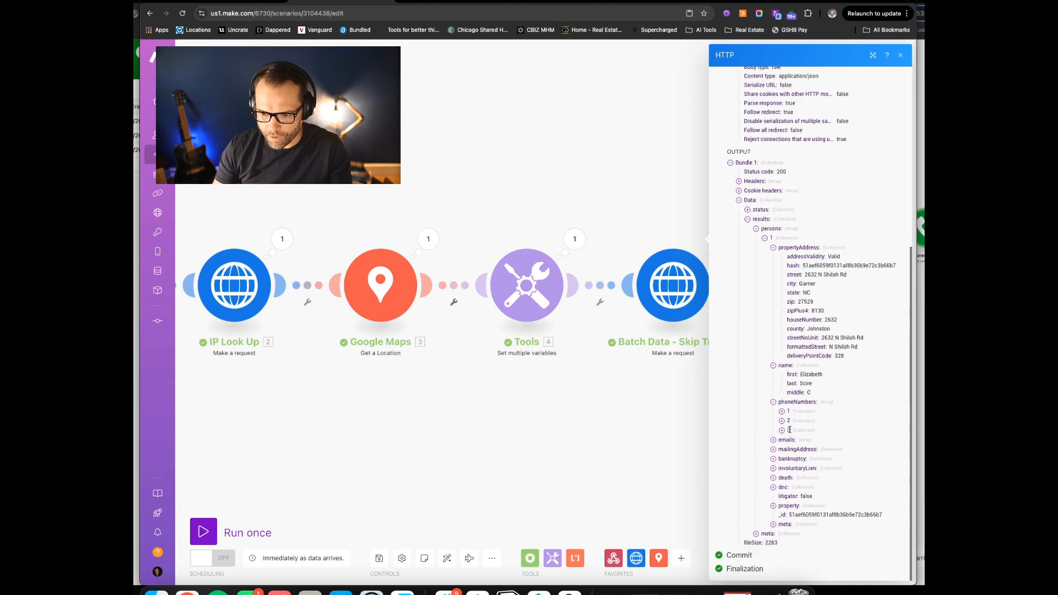
click(781, 411)
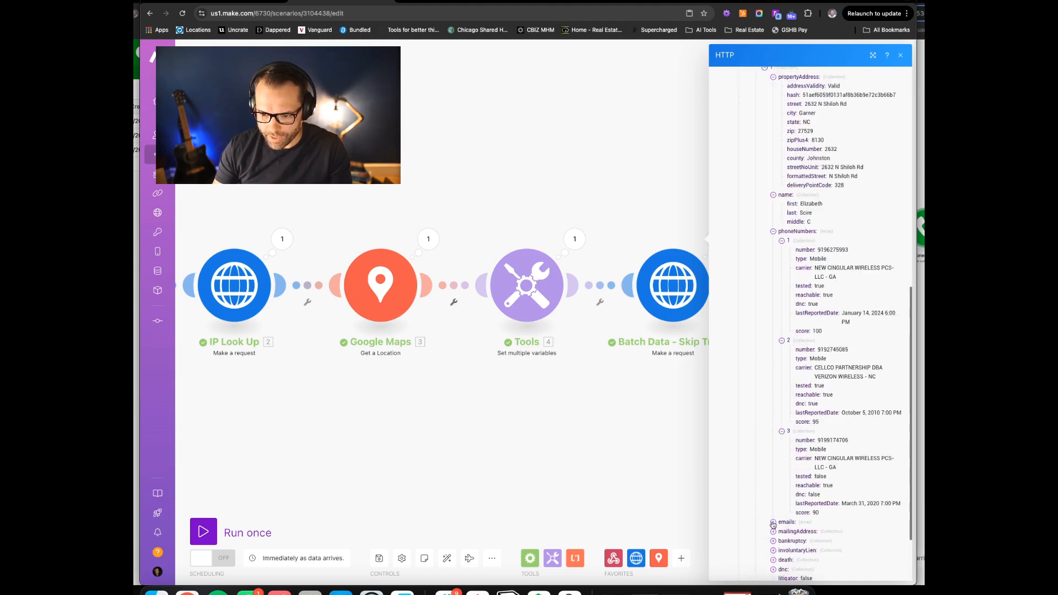
click(773, 523)
scroll(785, 467, down, 2)
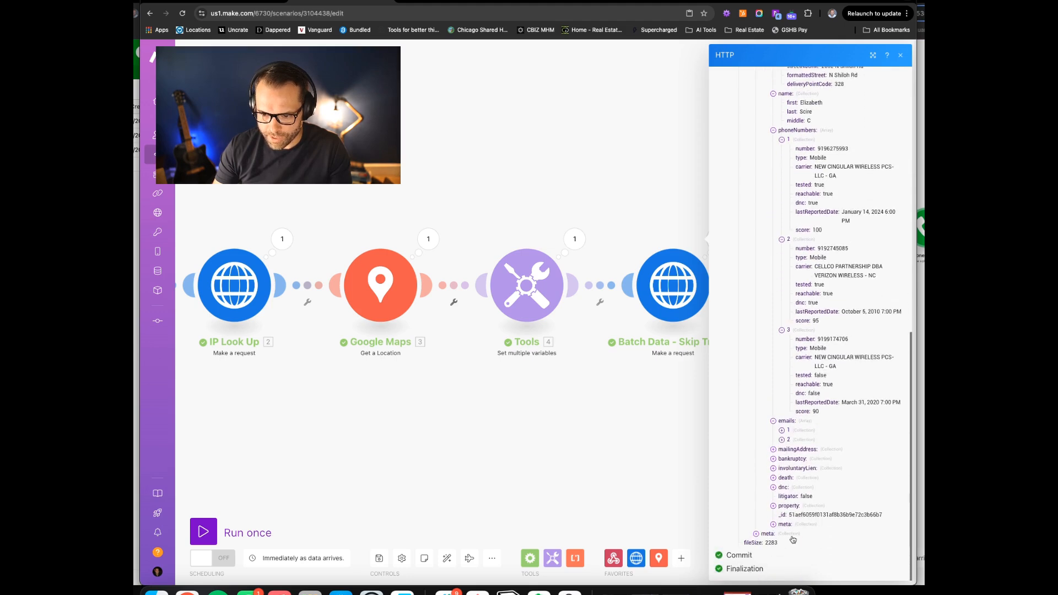
click(773, 506)
scroll(799, 474, down, 2)
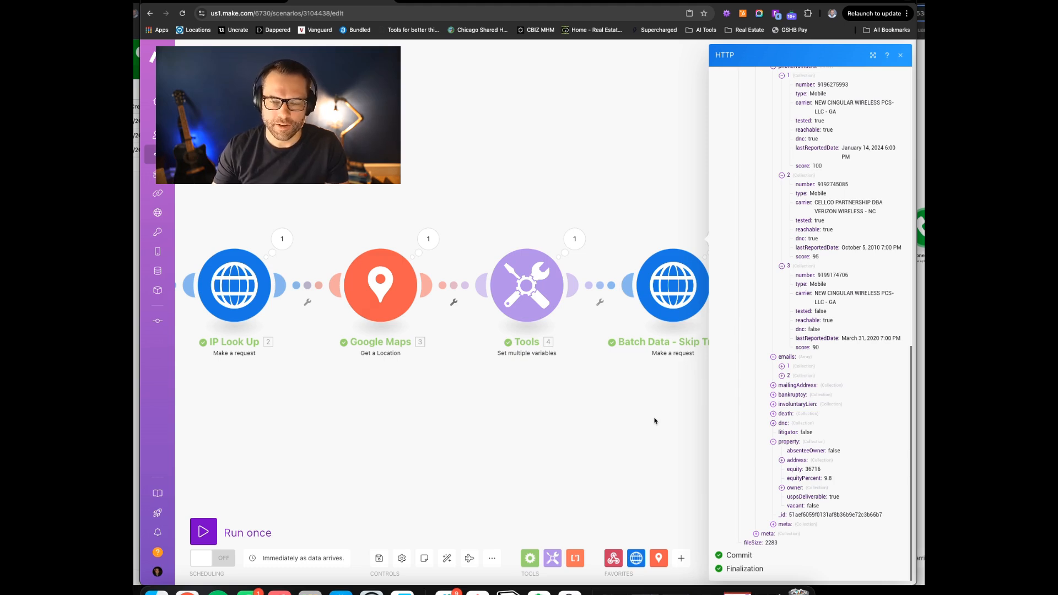
Reopen Batch Data's run output with Data and results expanded
click(623, 149)
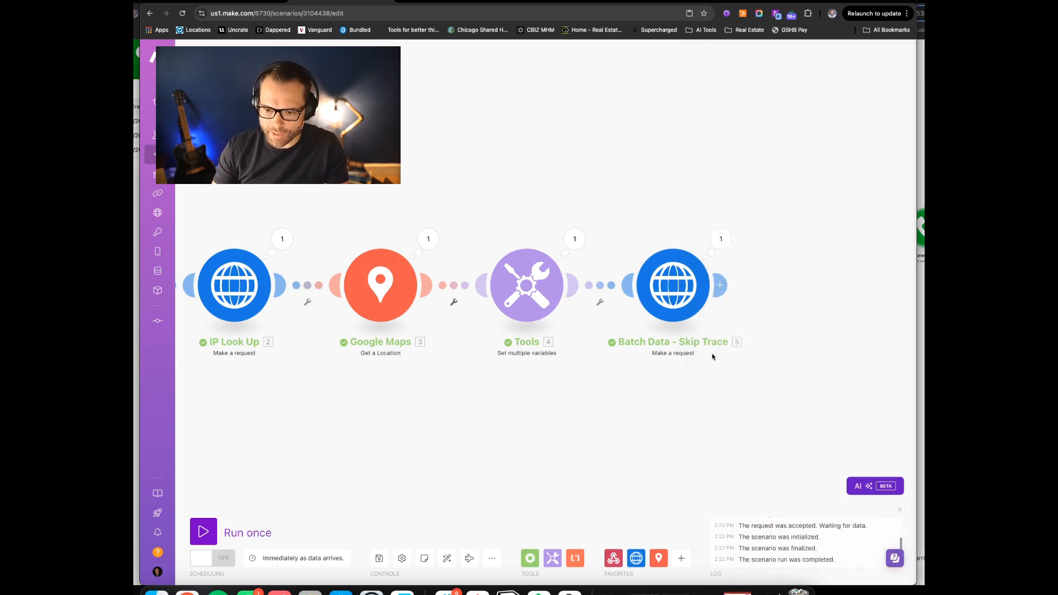
click(726, 283)
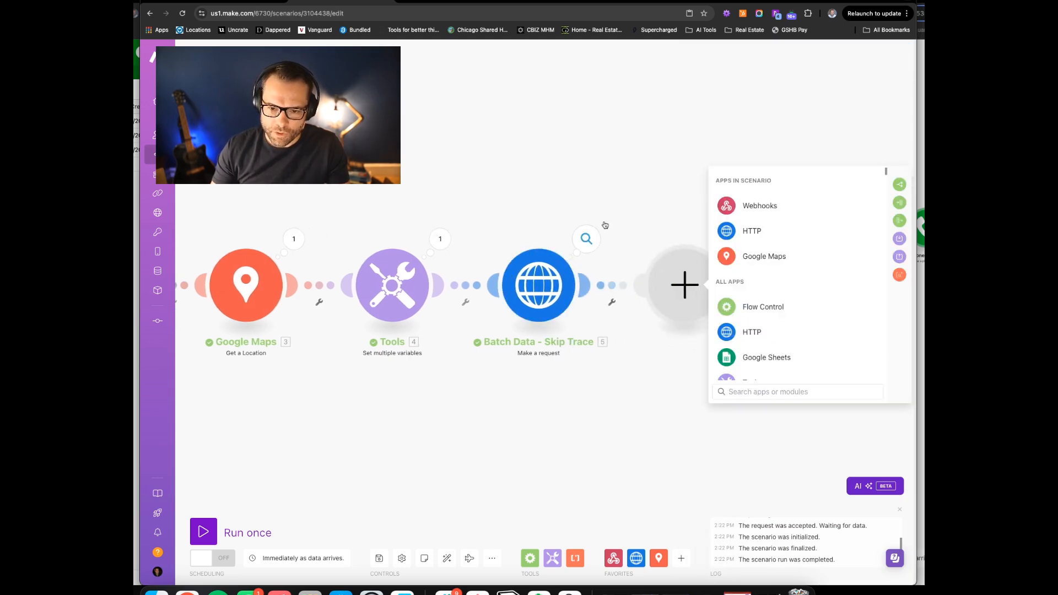
click(586, 239)
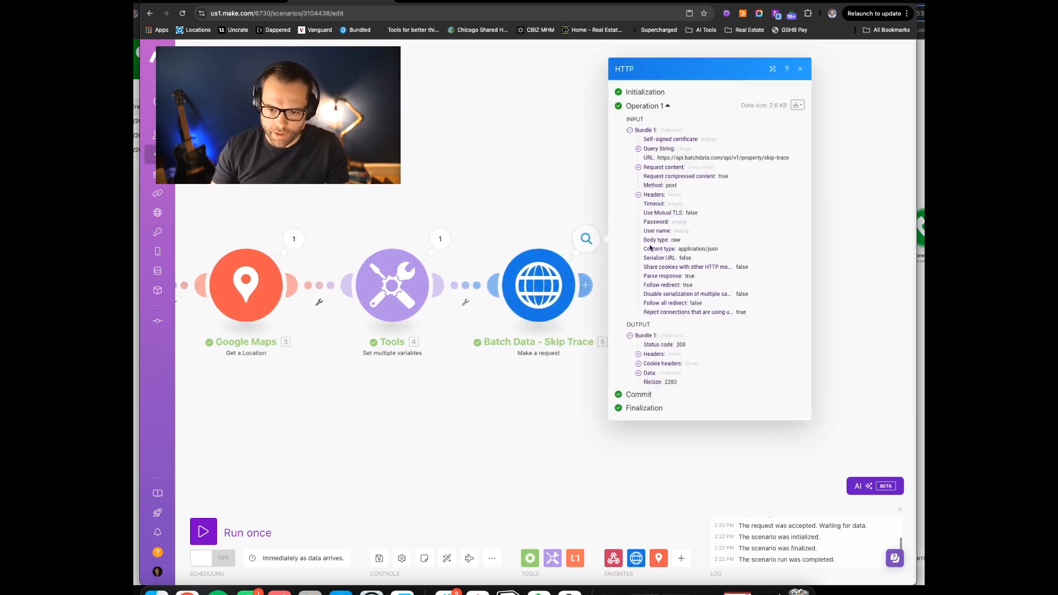
click(640, 373)
click(647, 391)
View the first person's phone numbers in results, then close the Skip Trace output details
click(656, 388)
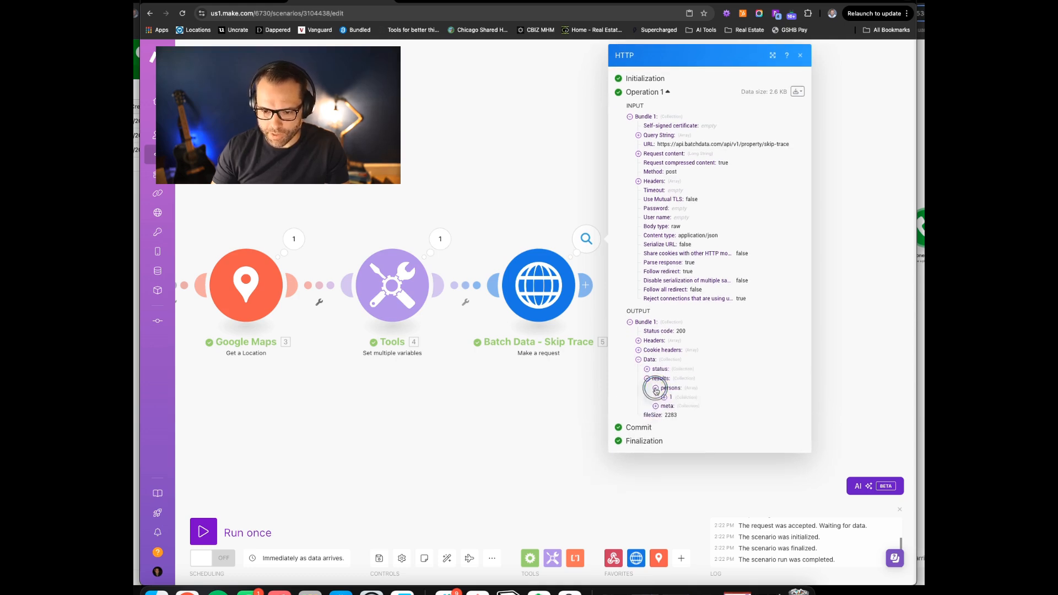
click(665, 397)
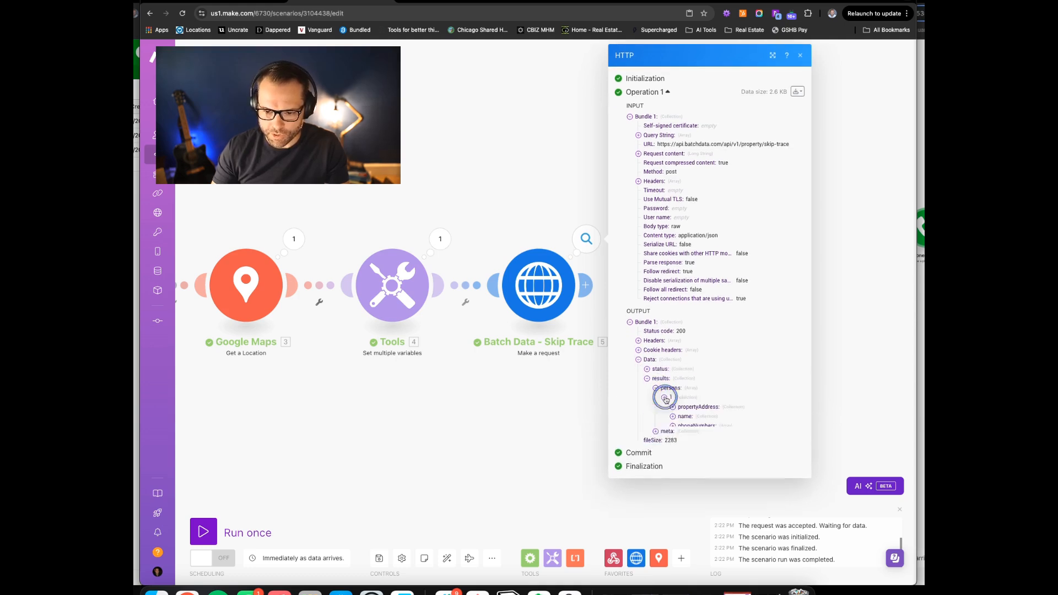
click(673, 427)
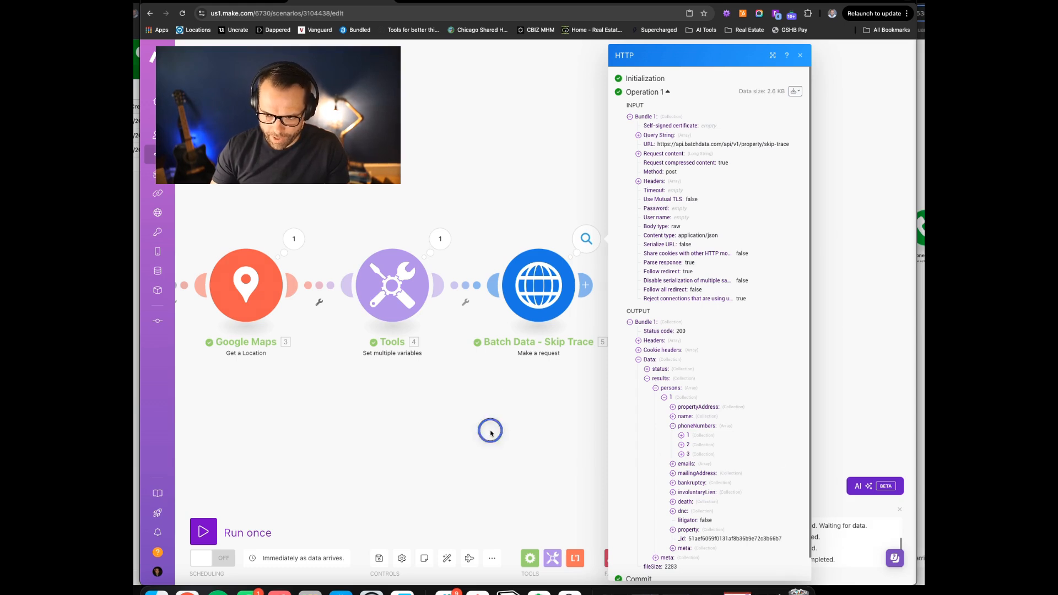
click(490, 433)
Add a Phone number 'Parse a phone number' module after Batch Data - Skip Trace
click(585, 285)
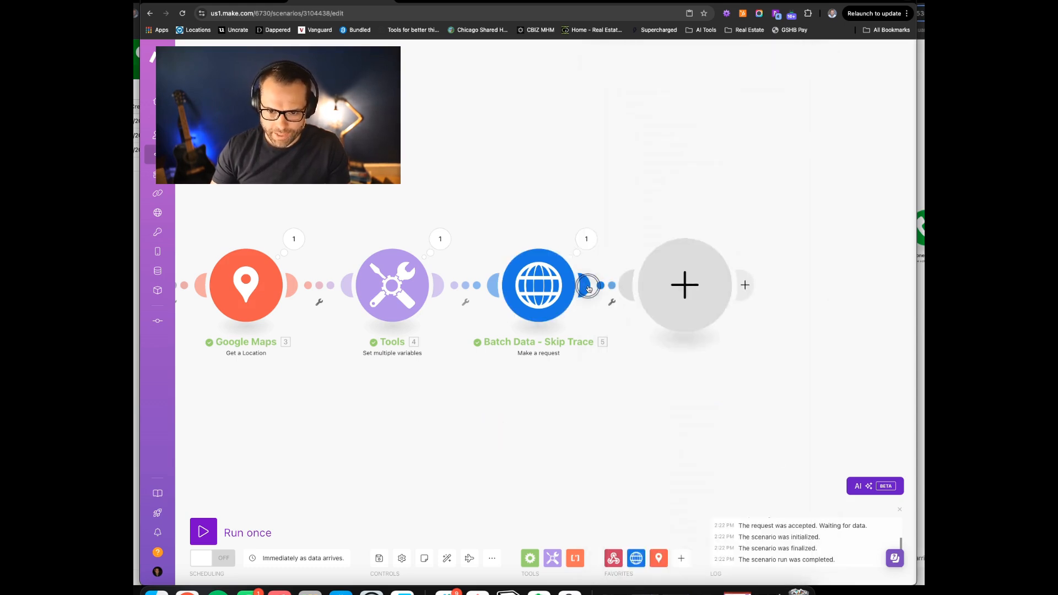
click(760, 391)
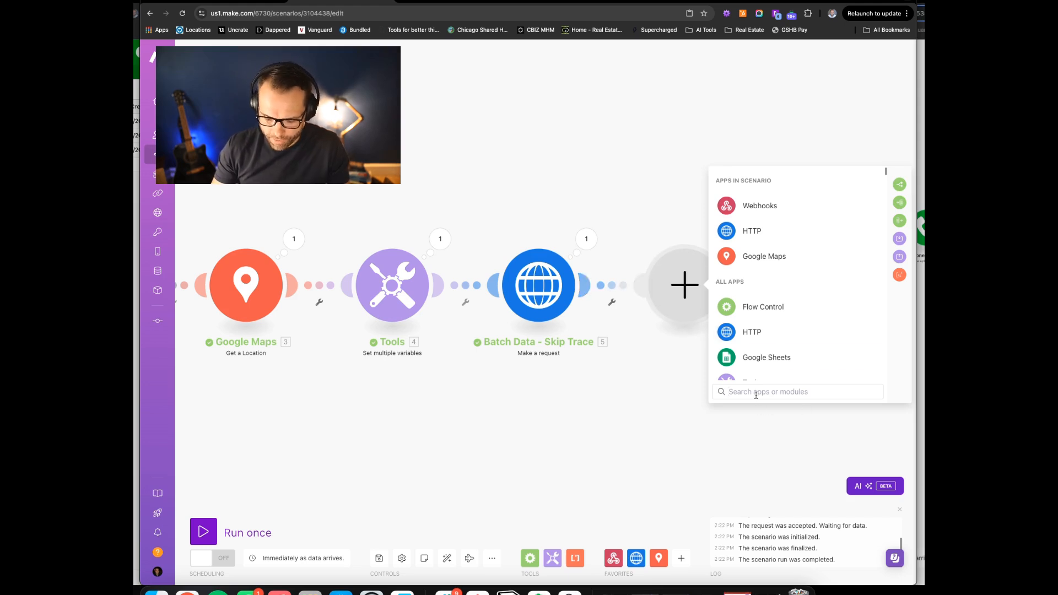
text(phone)
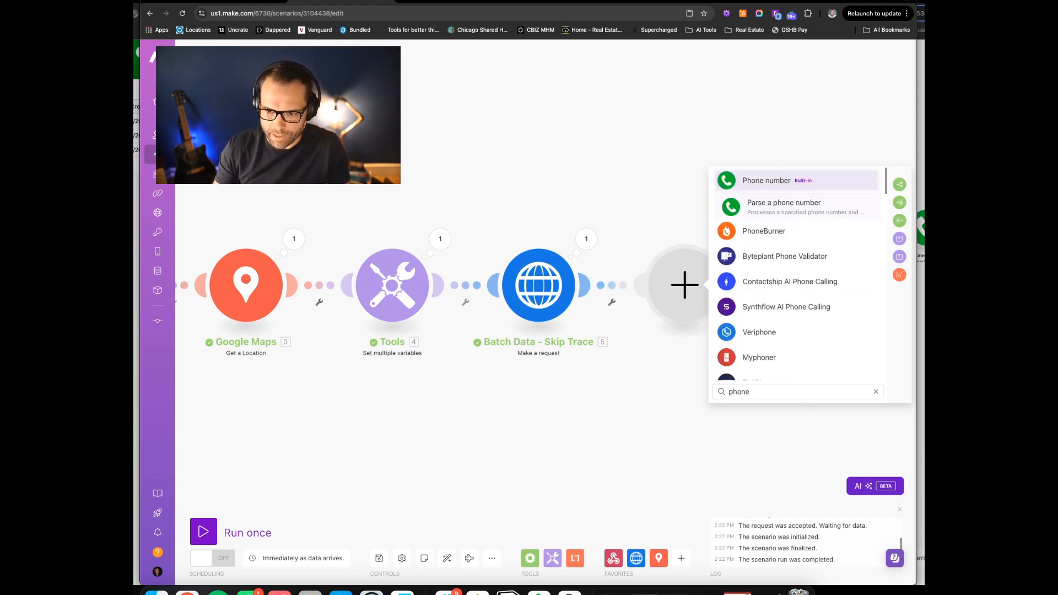
click(778, 204)
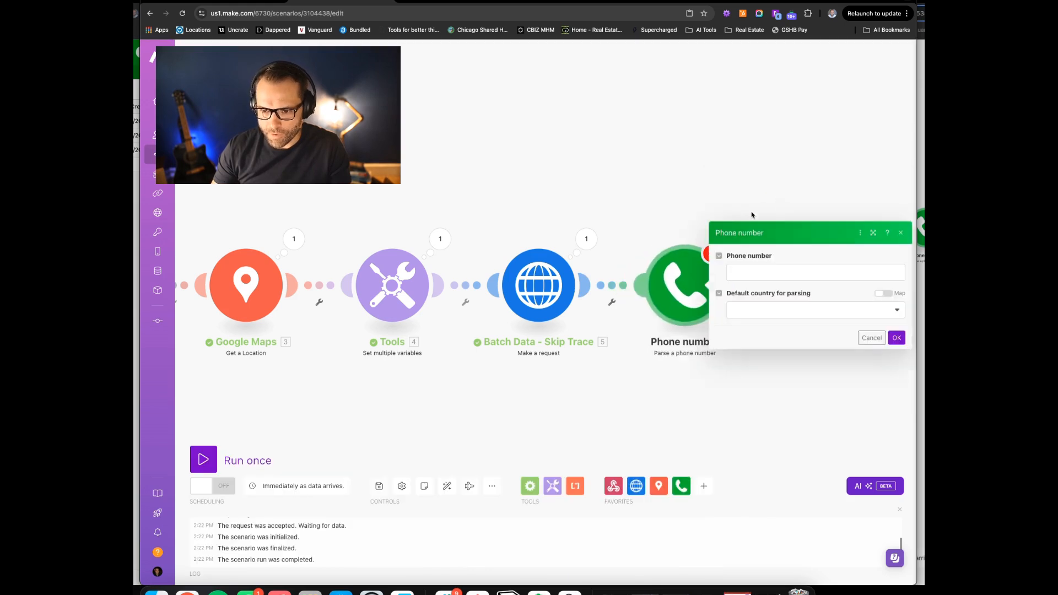
Map persons[].phoneNumbers[].number as the phone number with United States as default country
click(753, 271)
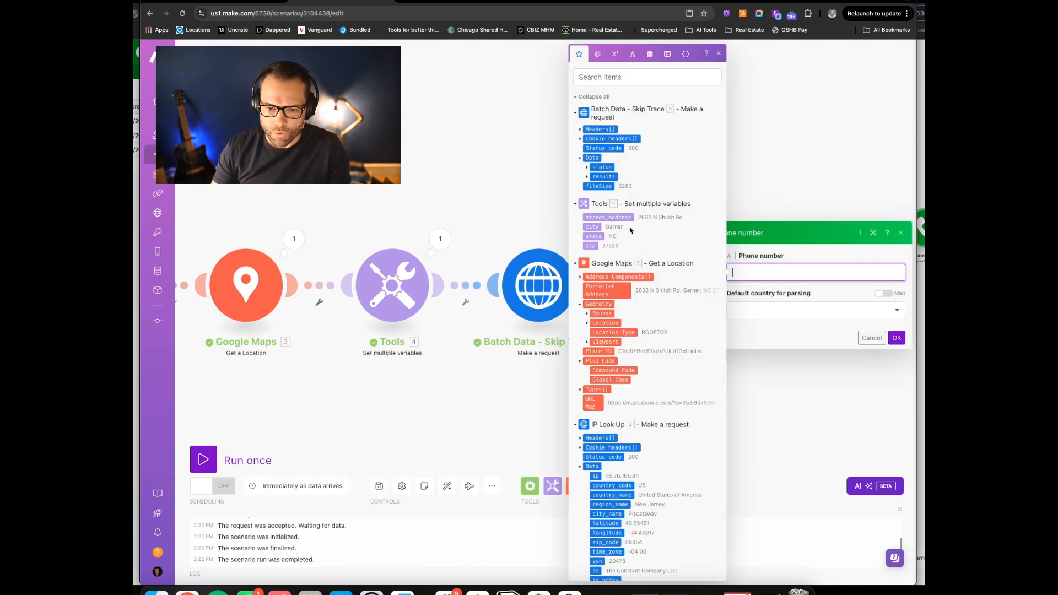
click(587, 176)
click(593, 186)
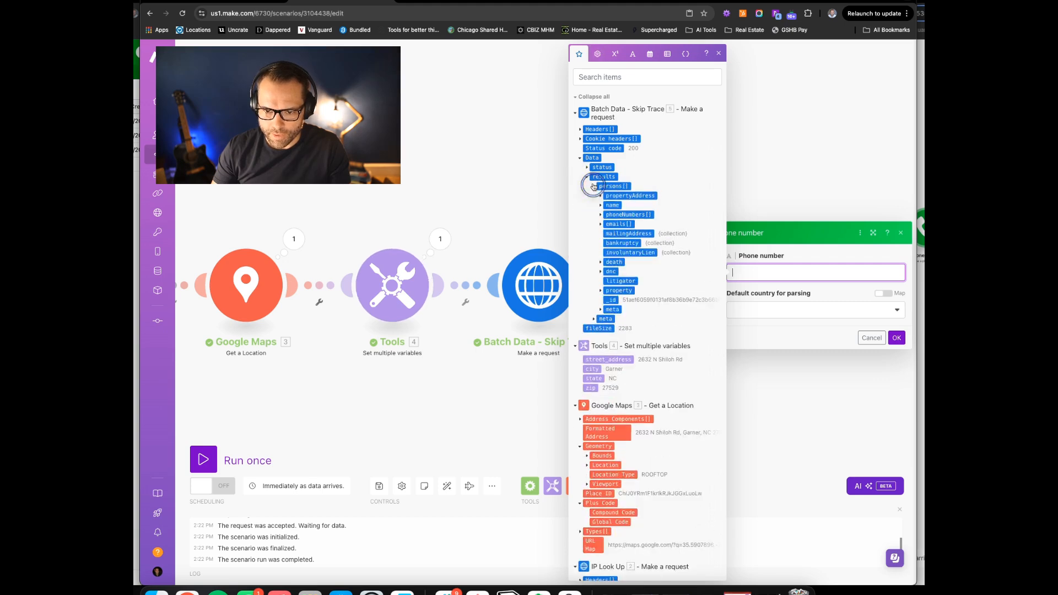
click(599, 215)
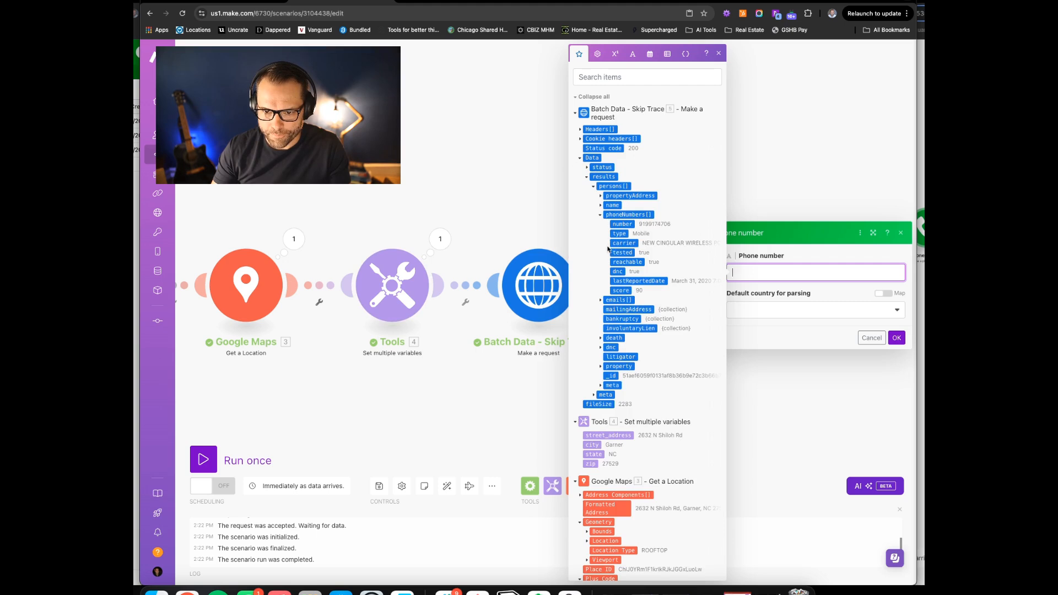
click(622, 224)
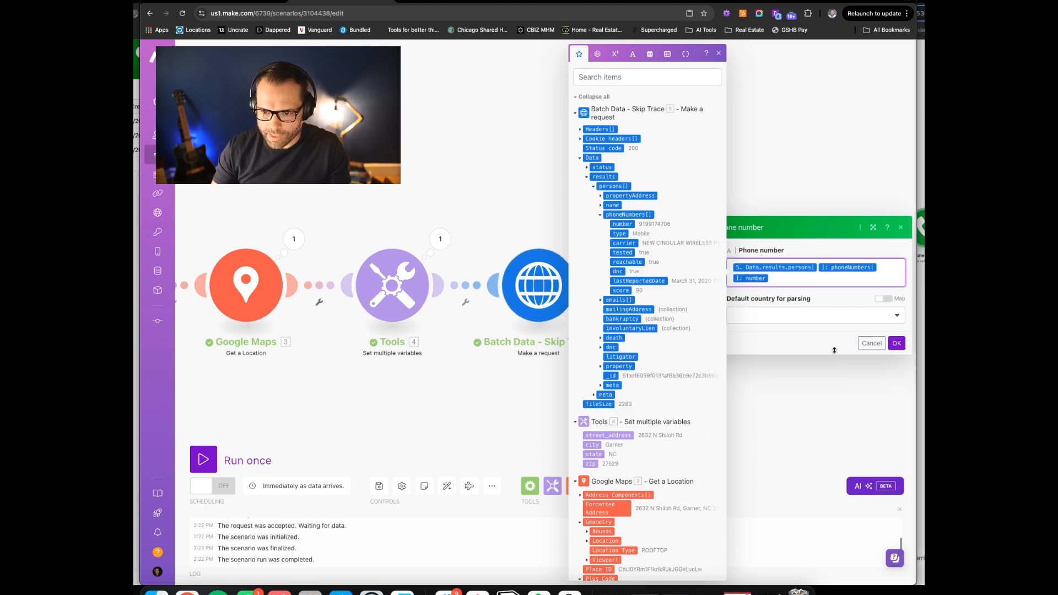
click(815, 315)
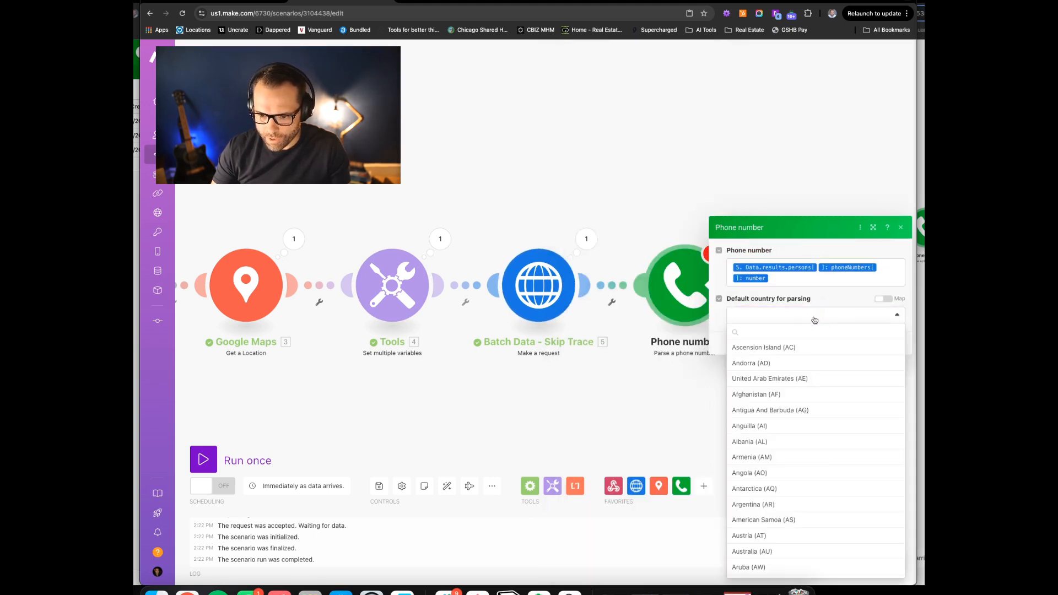
text(uni)
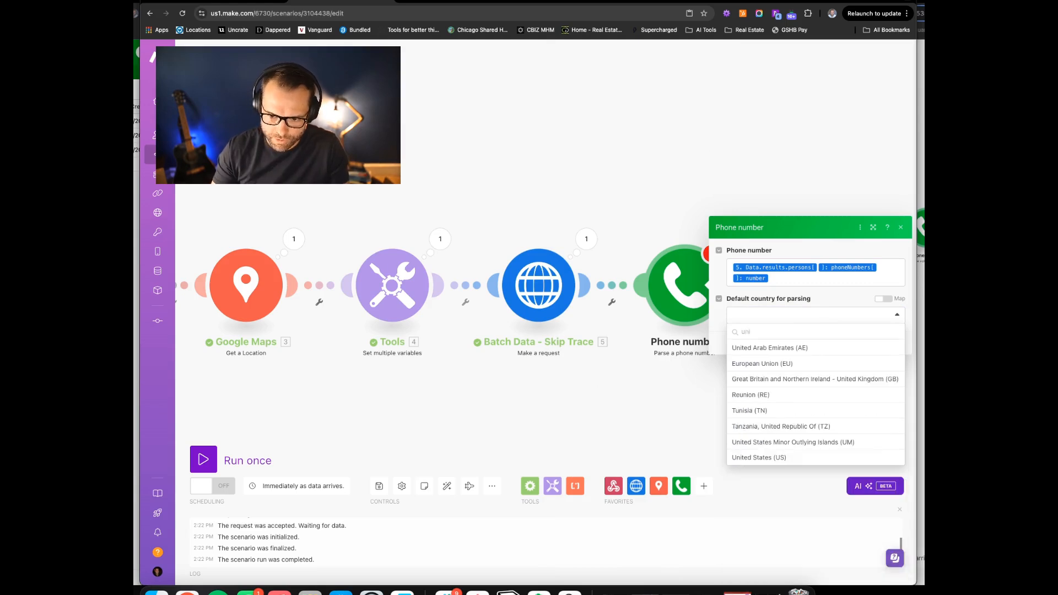
text(ted)
click(774, 411)
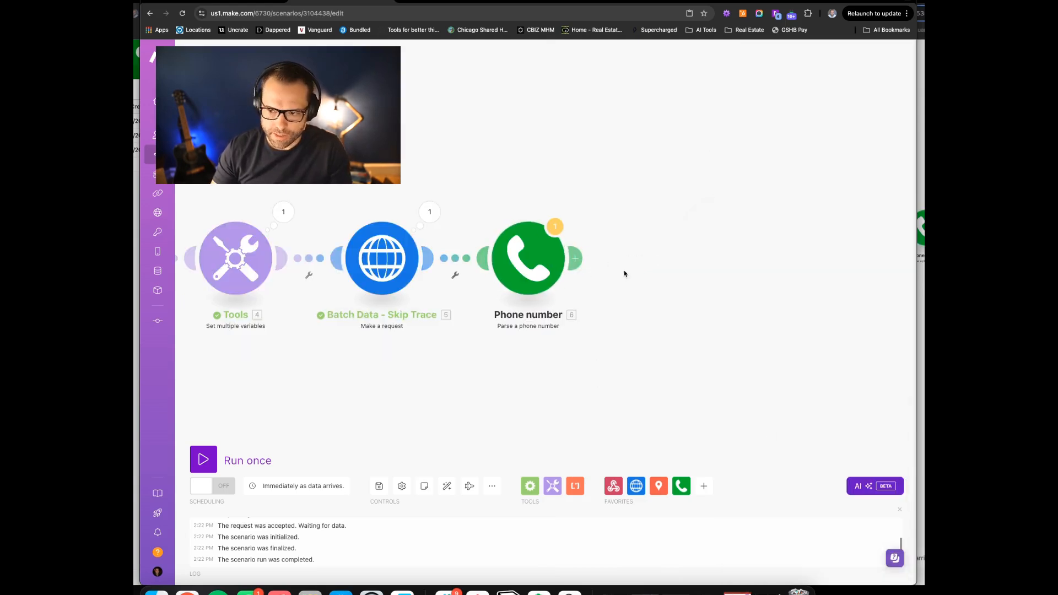
click(576, 258)
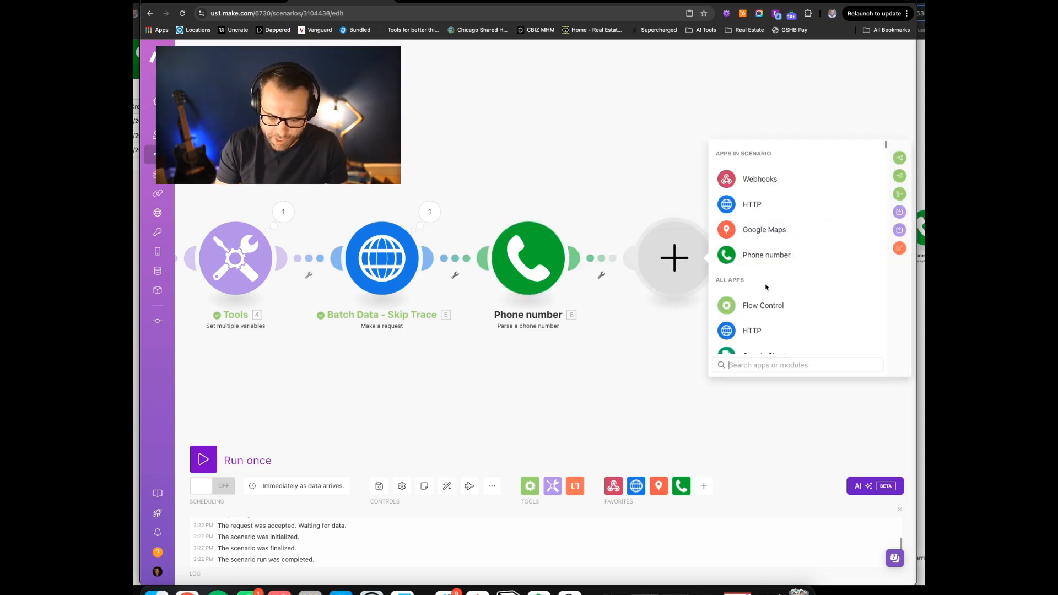
Add a JSON 'Create JSON' module after Phone number, then go to the HTTP test scenario
text(json)
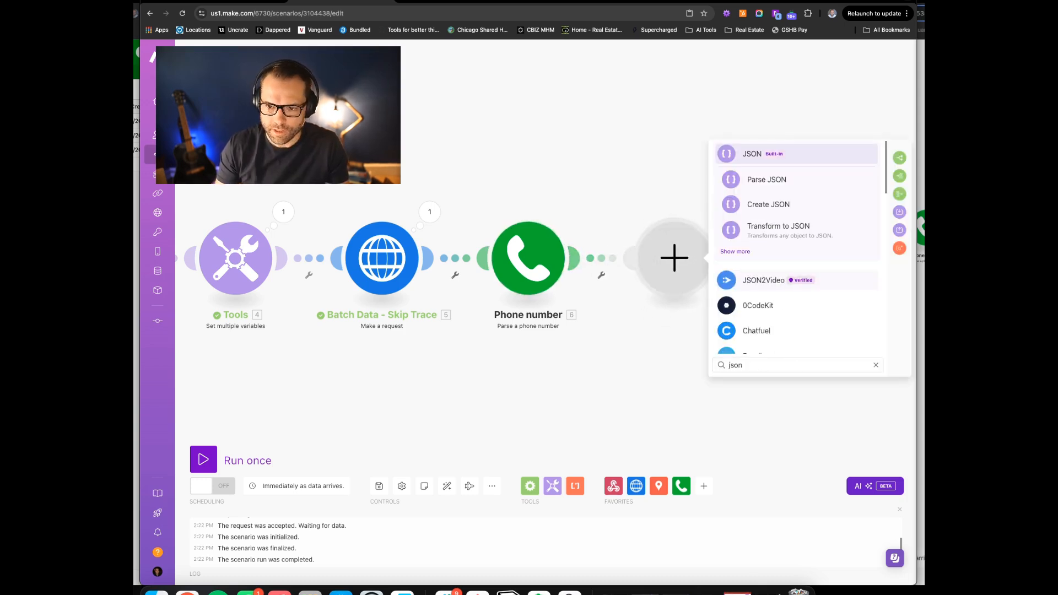
click(771, 205)
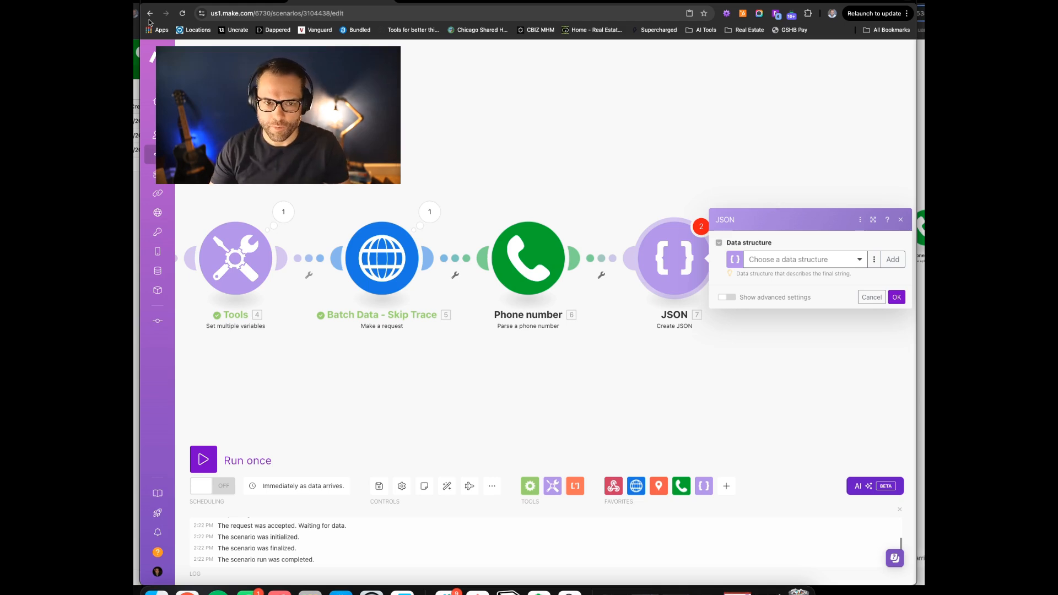
click(239, 3)
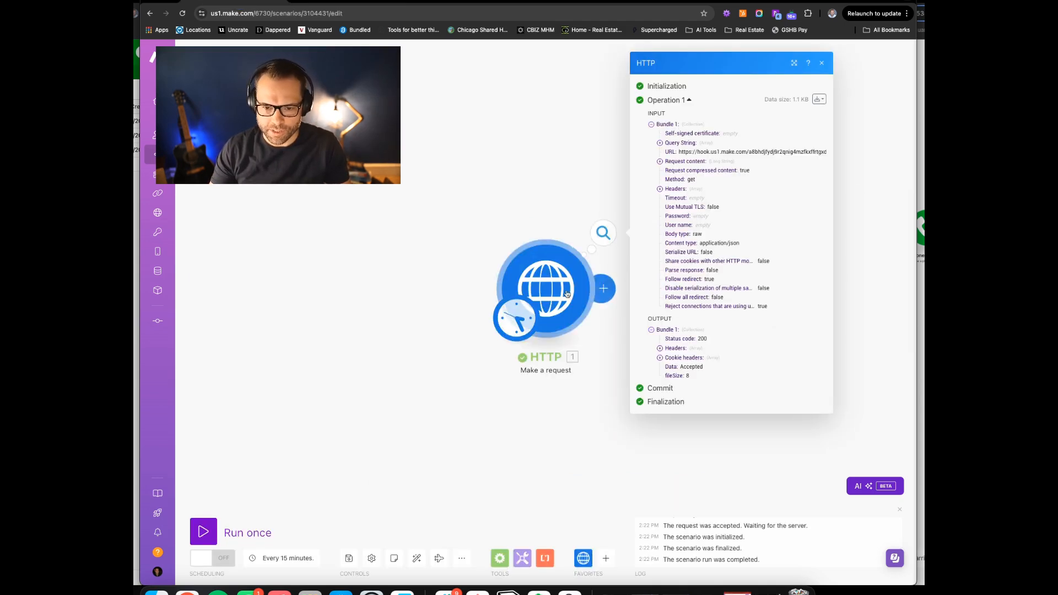
Look over the end of the JSON body in the HTTP request's settings
click(543, 265)
scroll(667, 386, down, 10)
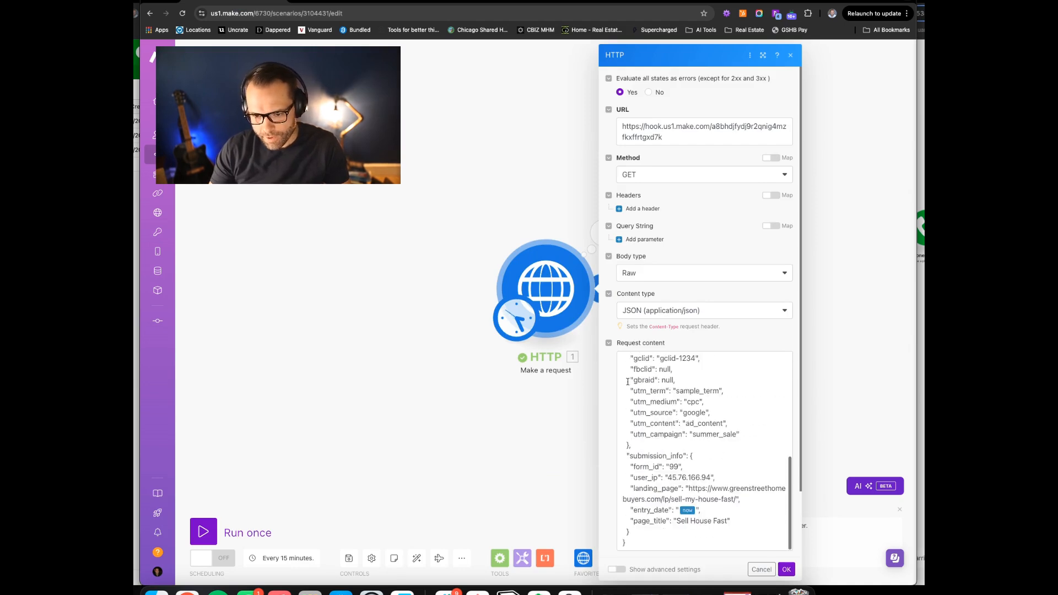
click(630, 439)
drag(630, 439, 630, 435)
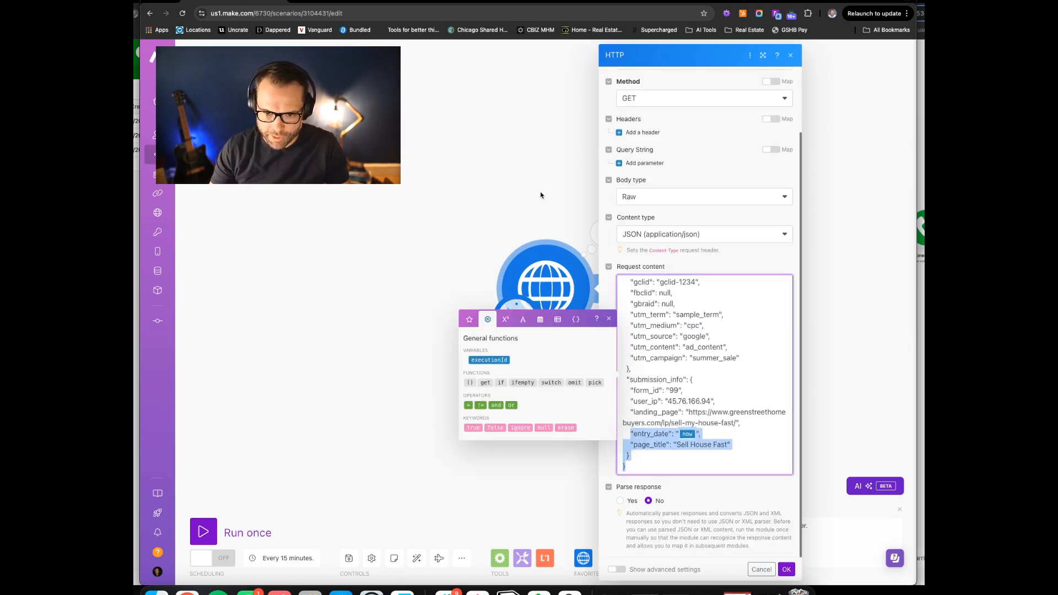
click(542, 195)
Select and copy the whole sent JSON request body from the HTTP module's last run
click(607, 232)
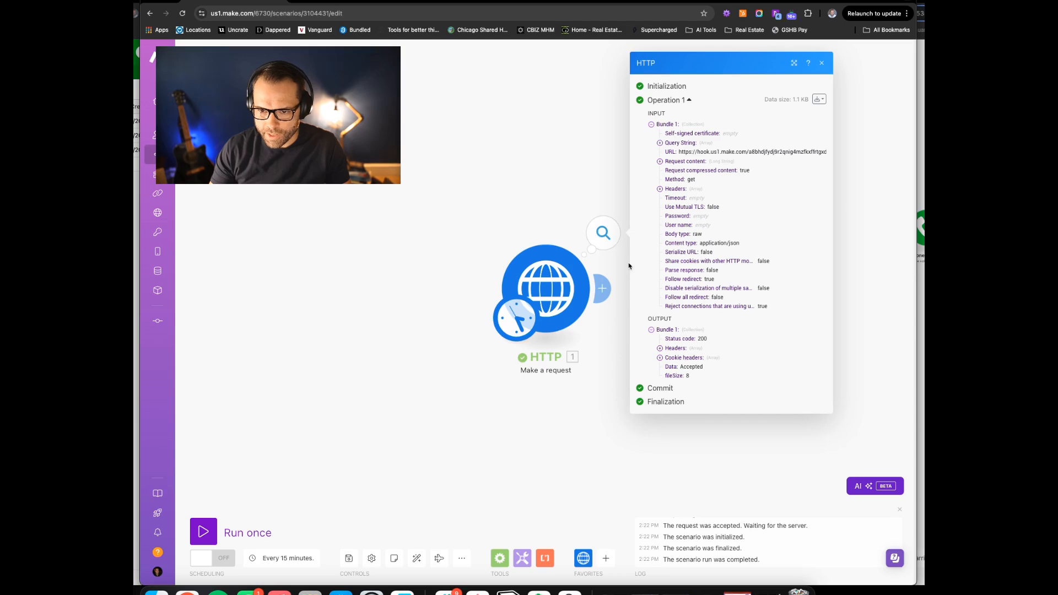
click(661, 142)
click(659, 163)
drag(668, 171, 711, 509)
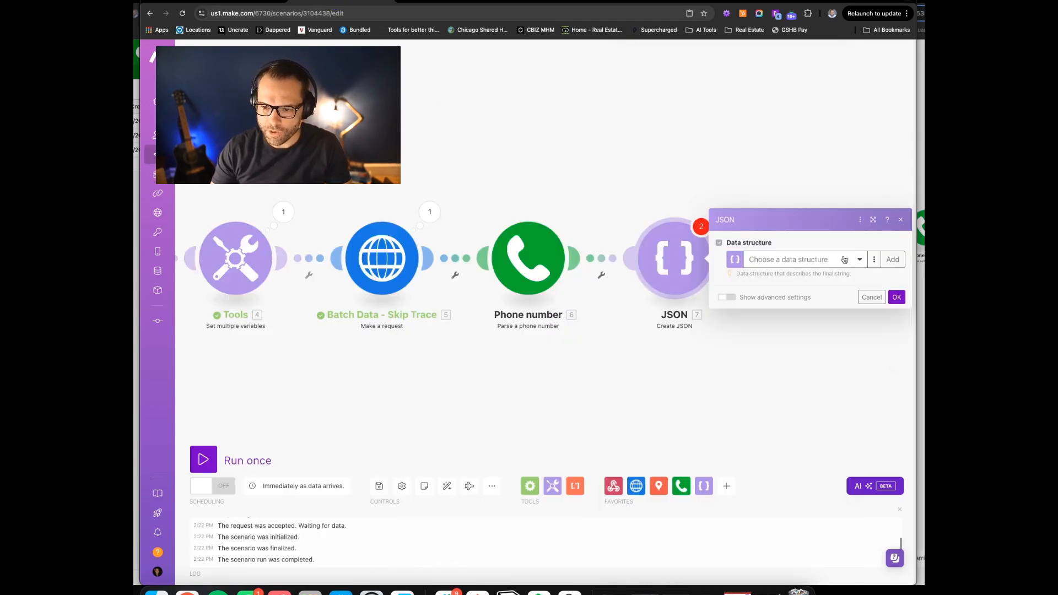
click(892, 259)
Name the data structure 'Auto Skip Demo DS', generate it from the pasted JSON sample, and save
click(733, 216)
triple_click(733, 216)
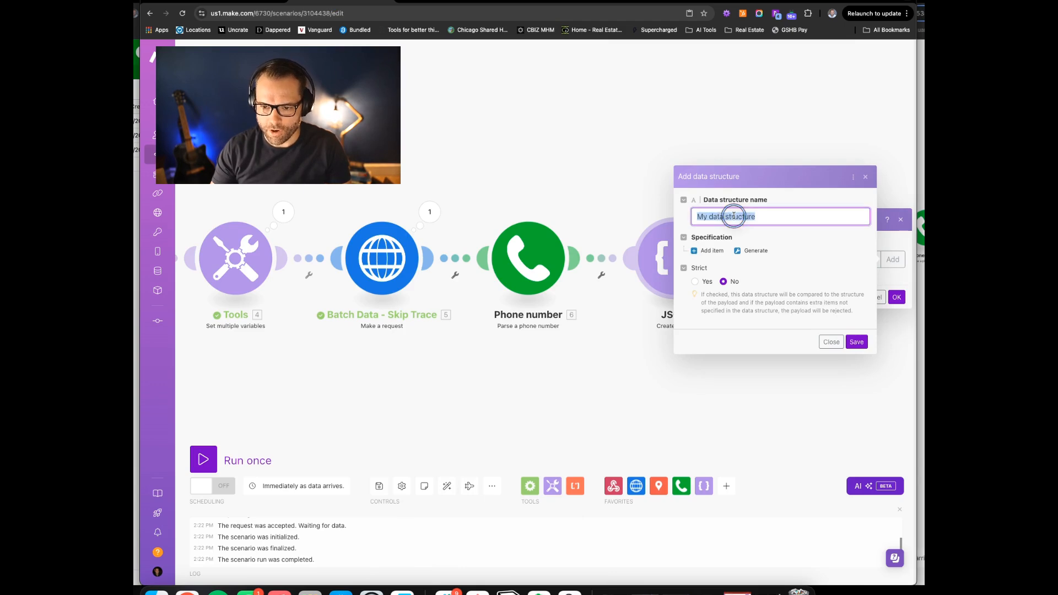
text(Aut)
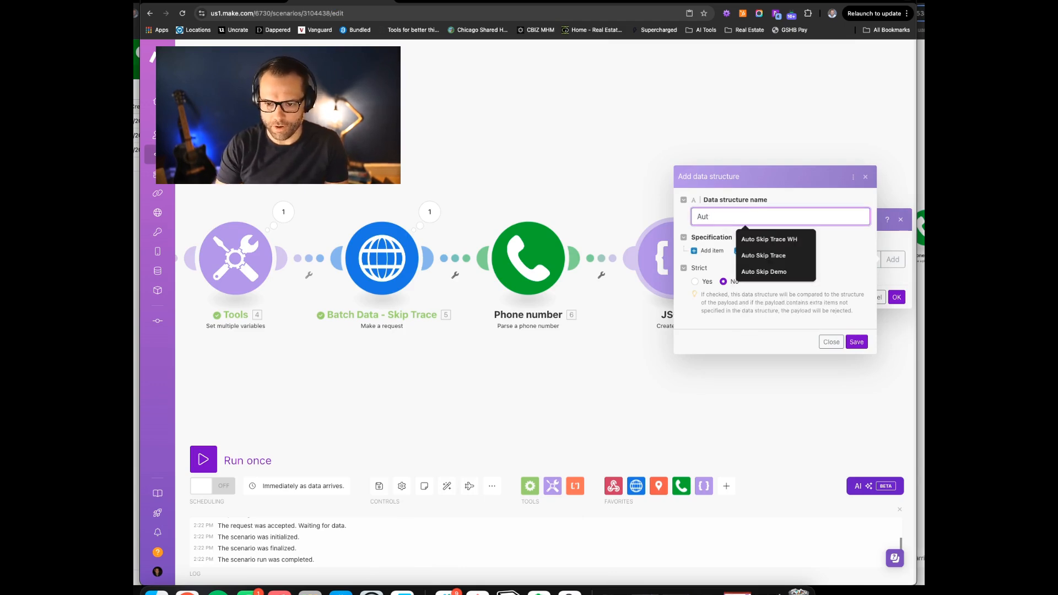
text(o Skip )
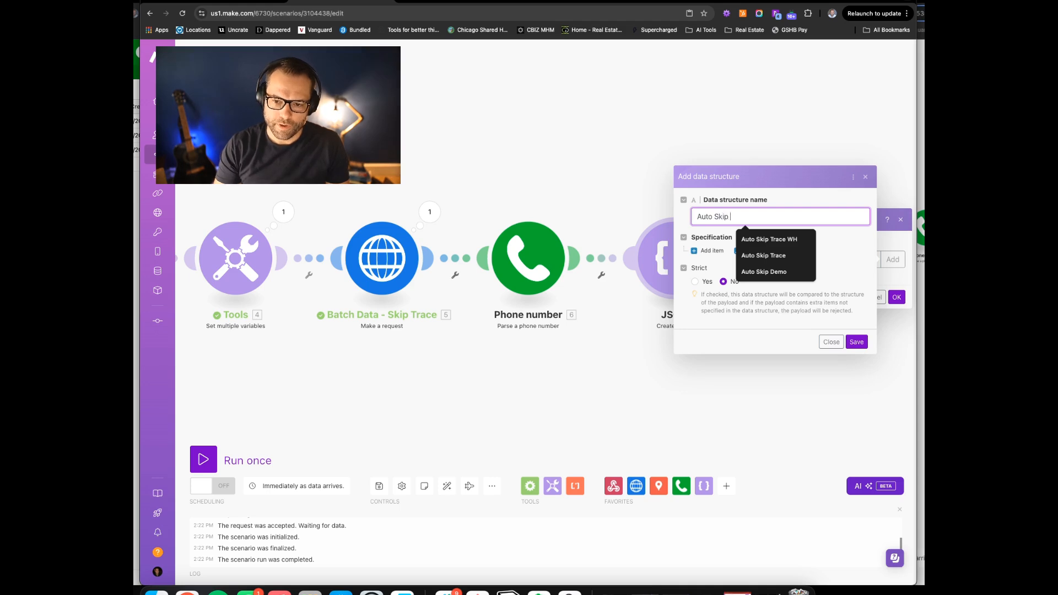
text(Demo DS)
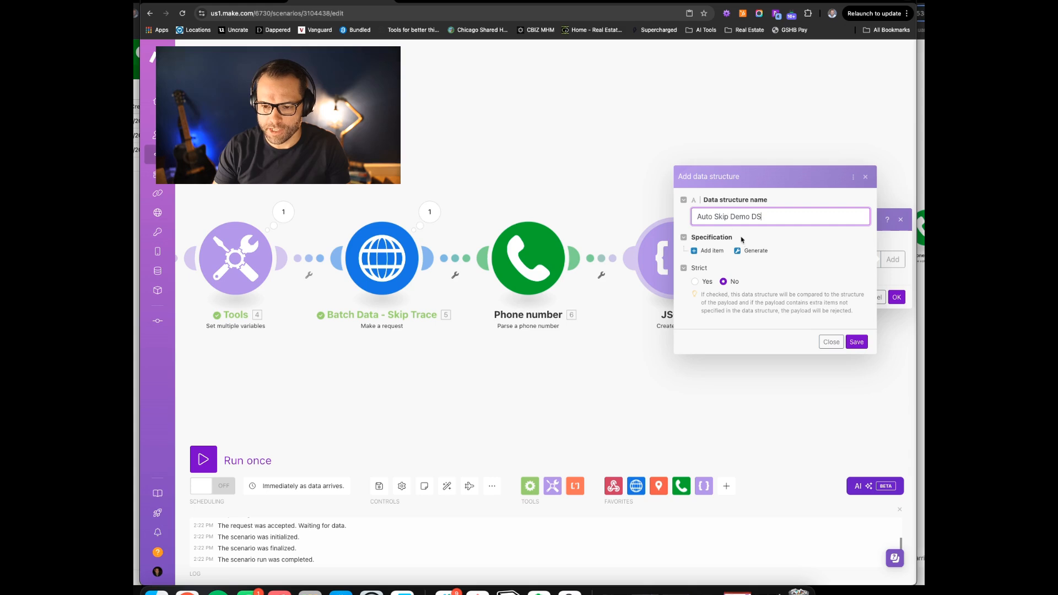
click(753, 251)
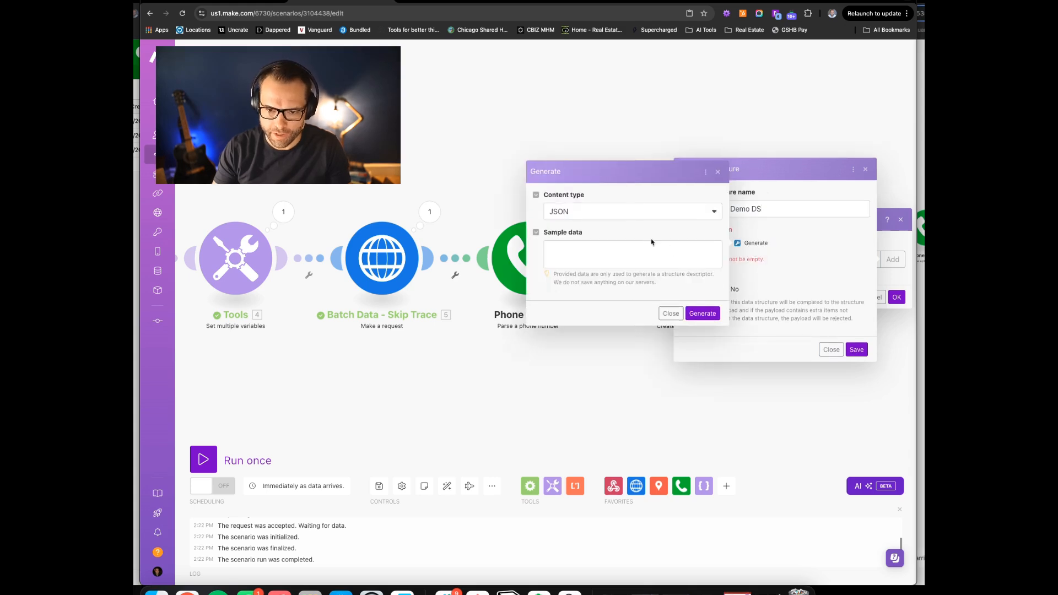
click(585, 253)
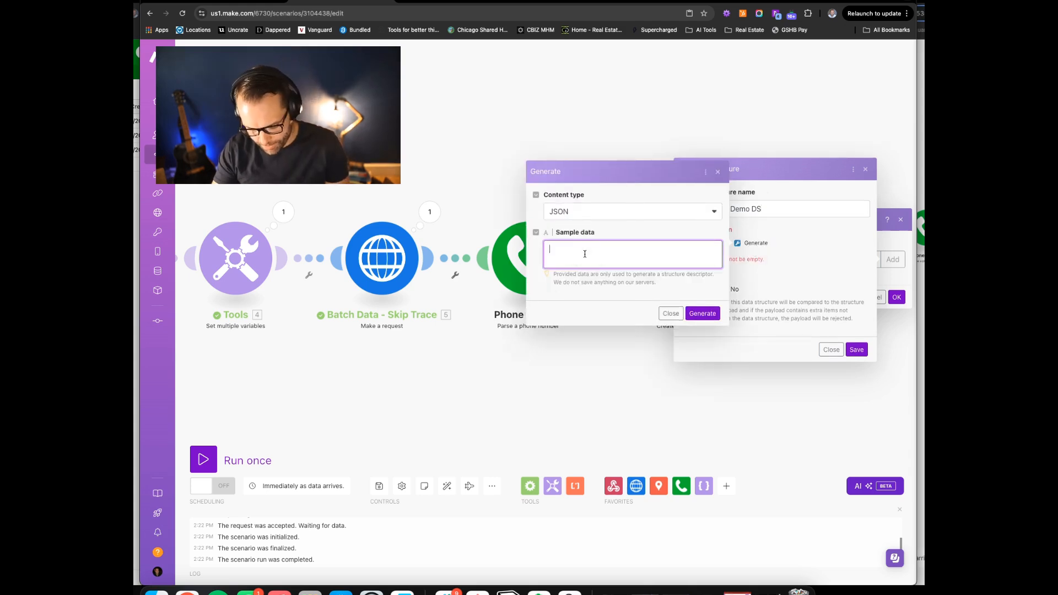
key(super+v)
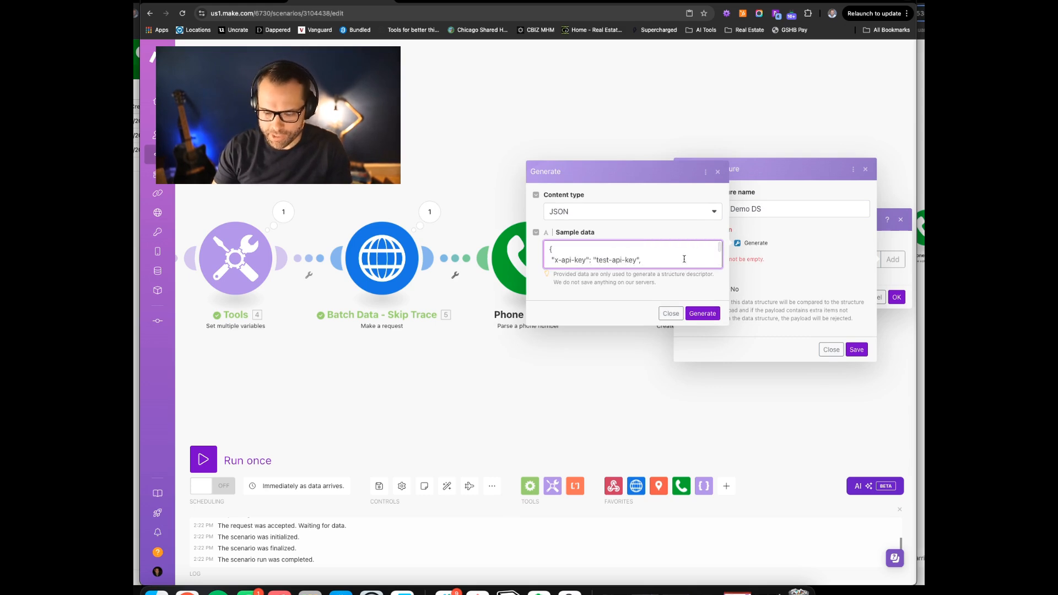
click(703, 313)
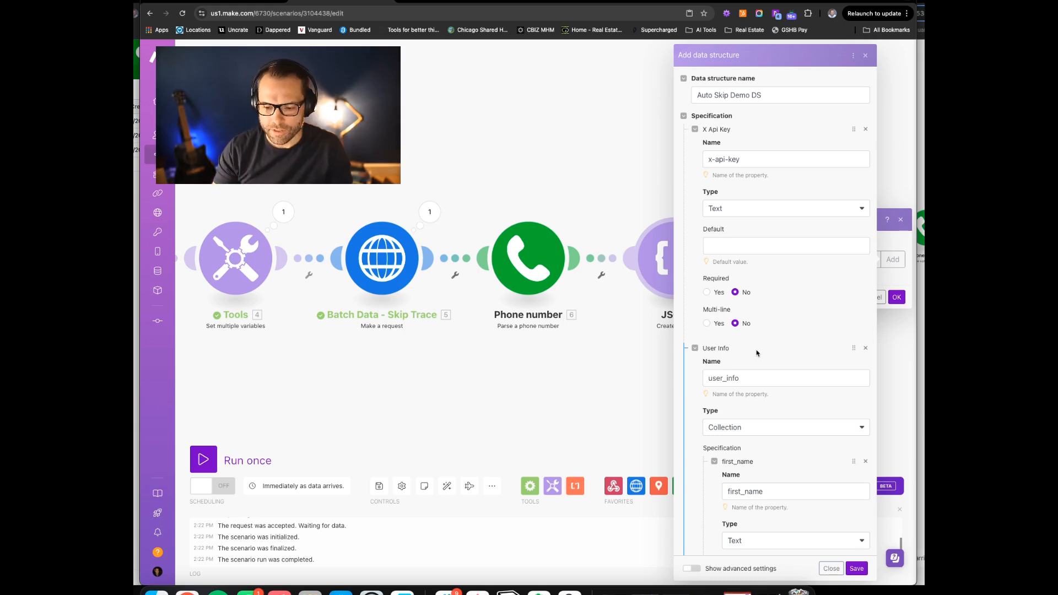
scroll(757, 352, down, 10)
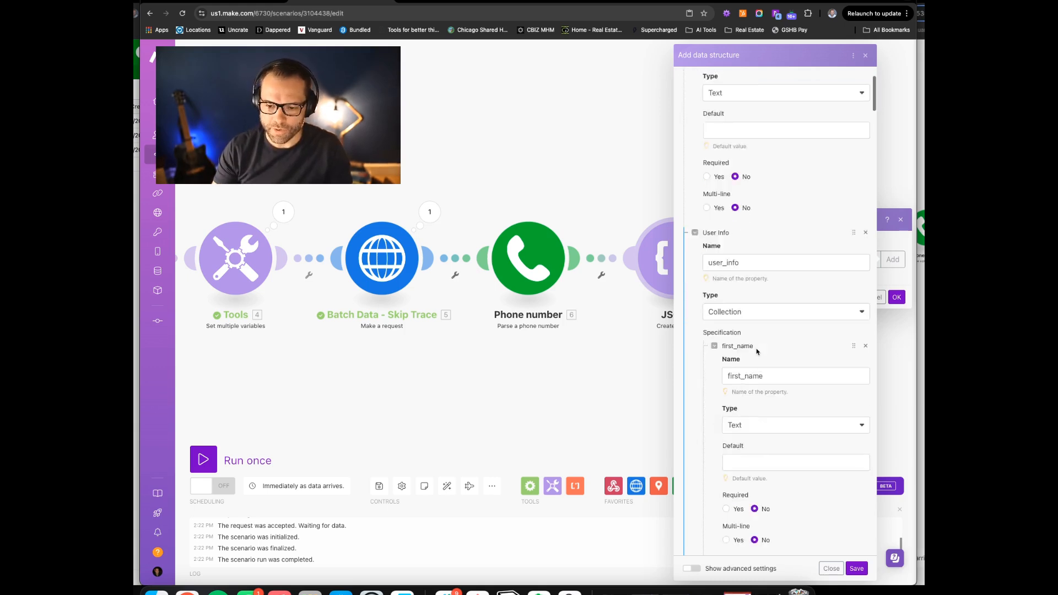
click(857, 568)
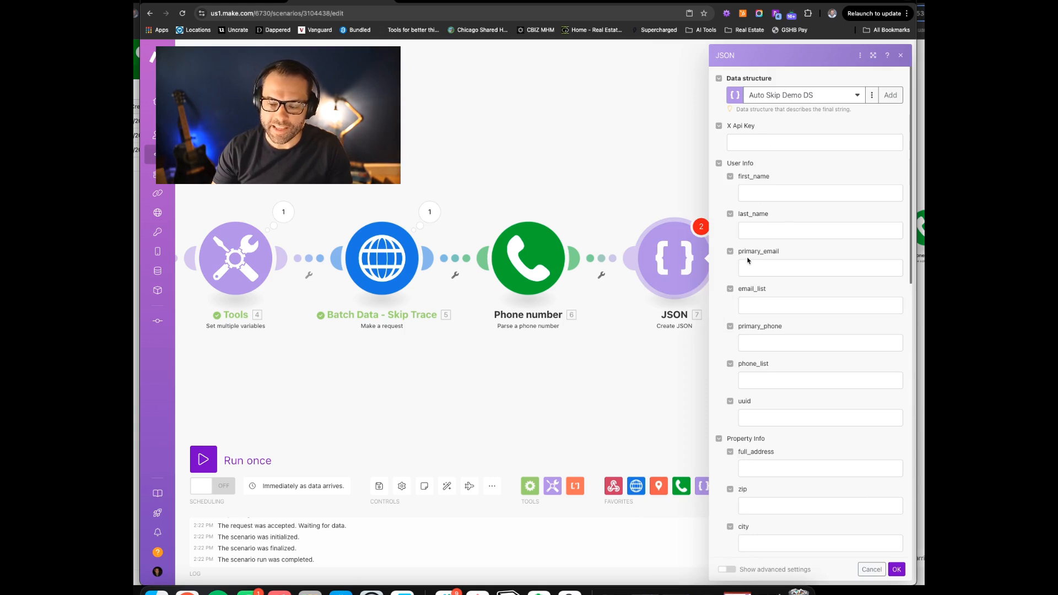
Map the skip-trace first name, last name, email and phone number into their JSON fields
click(756, 194)
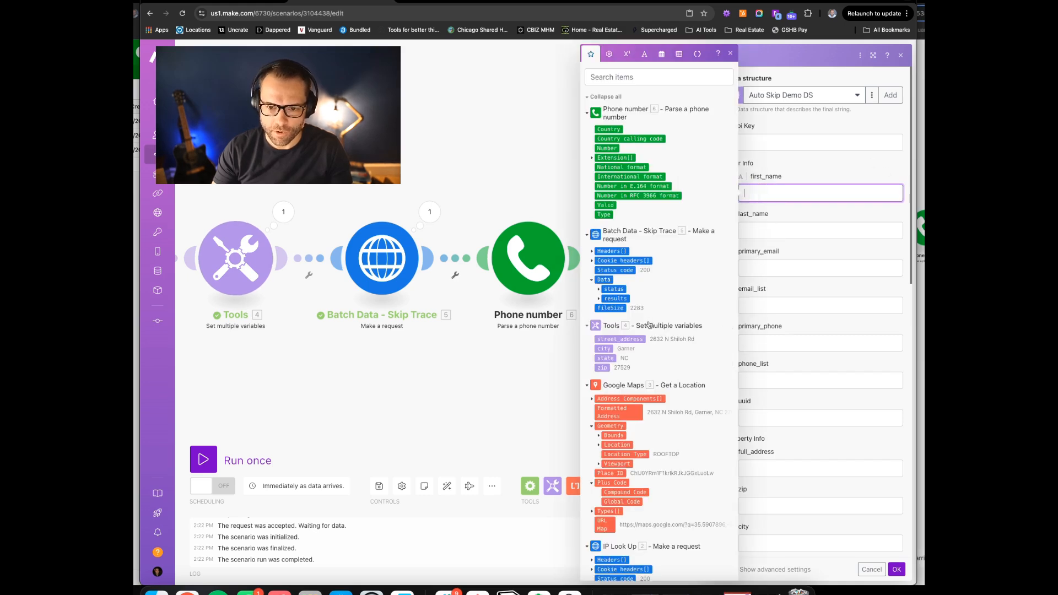
click(599, 300)
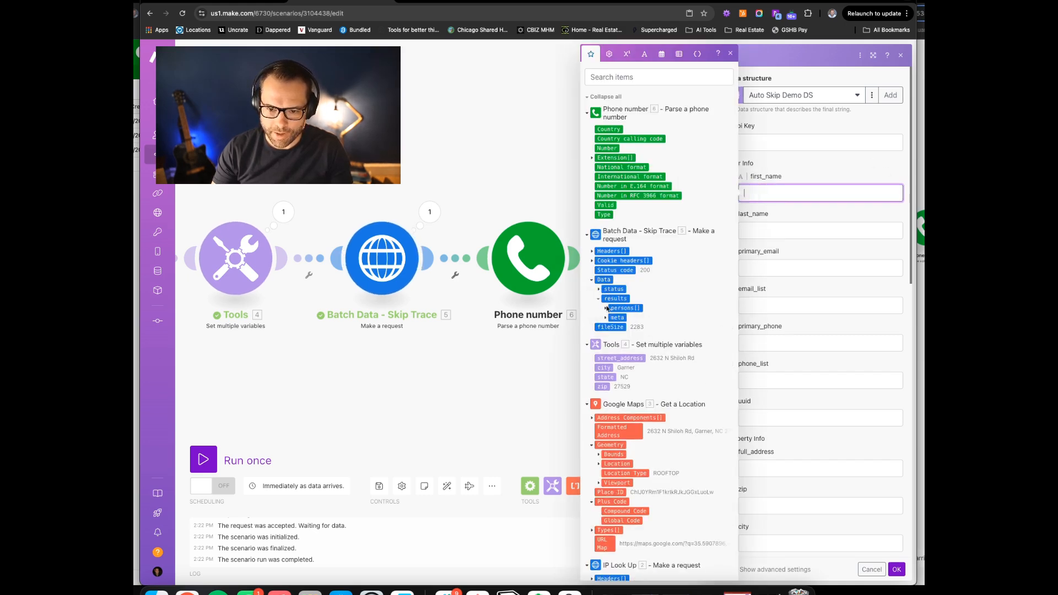
click(605, 308)
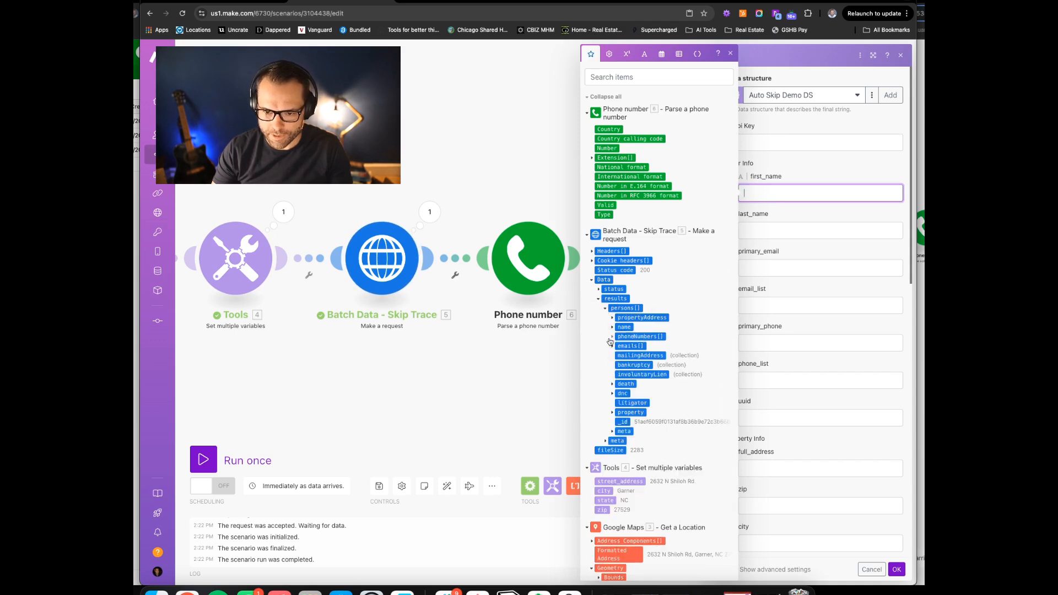
click(612, 328)
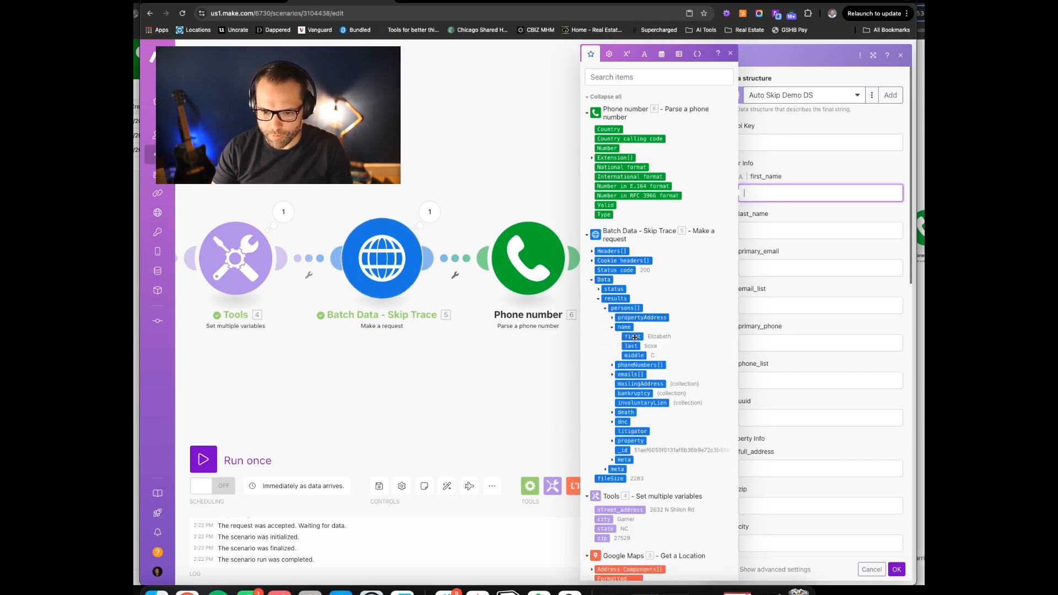
click(634, 338)
click(799, 231)
click(631, 346)
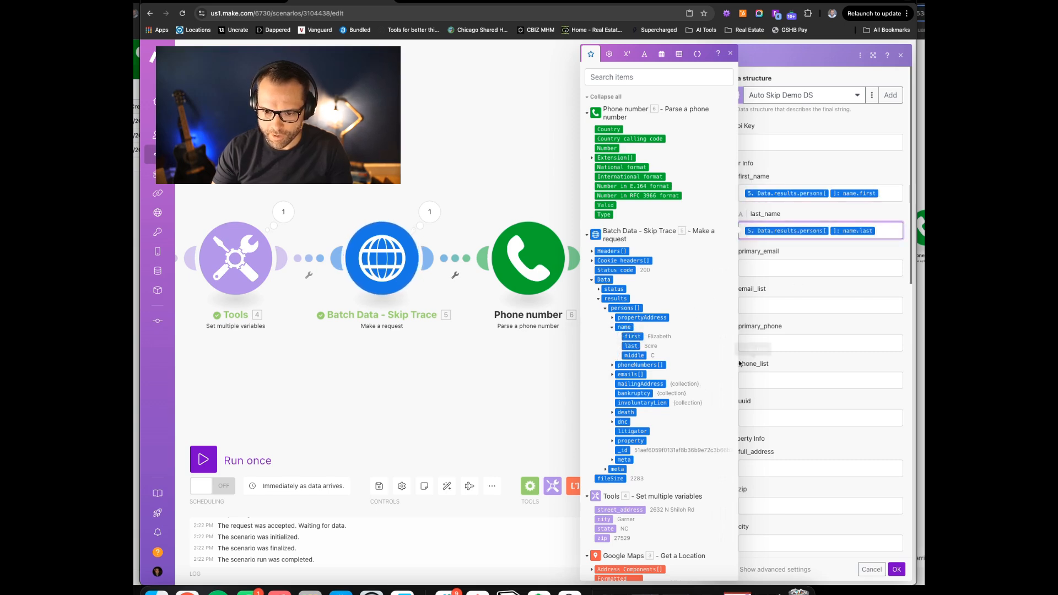
click(611, 374)
key(Tab)
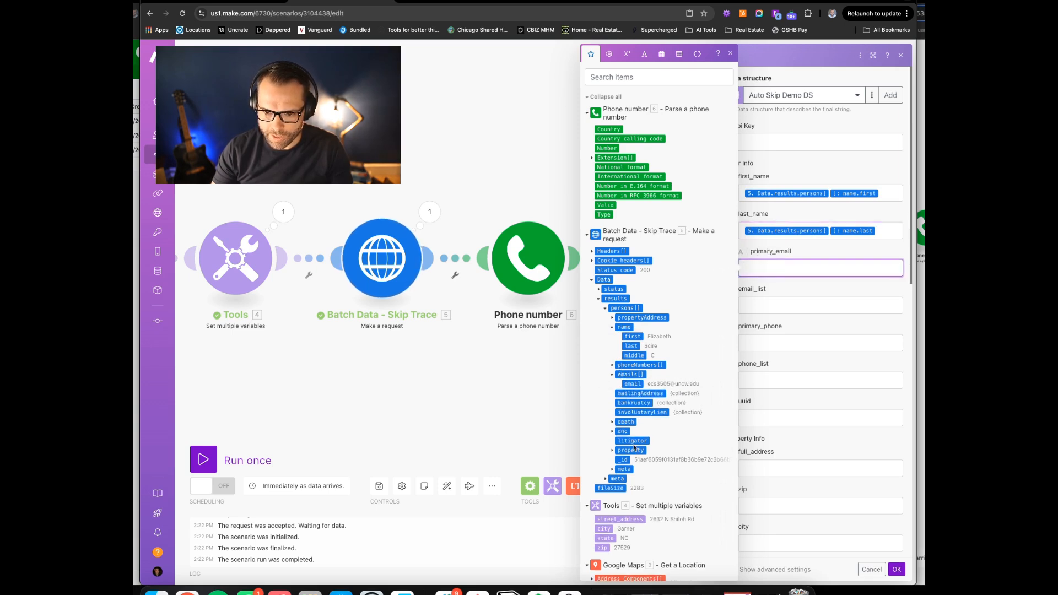
click(632, 384)
click(757, 354)
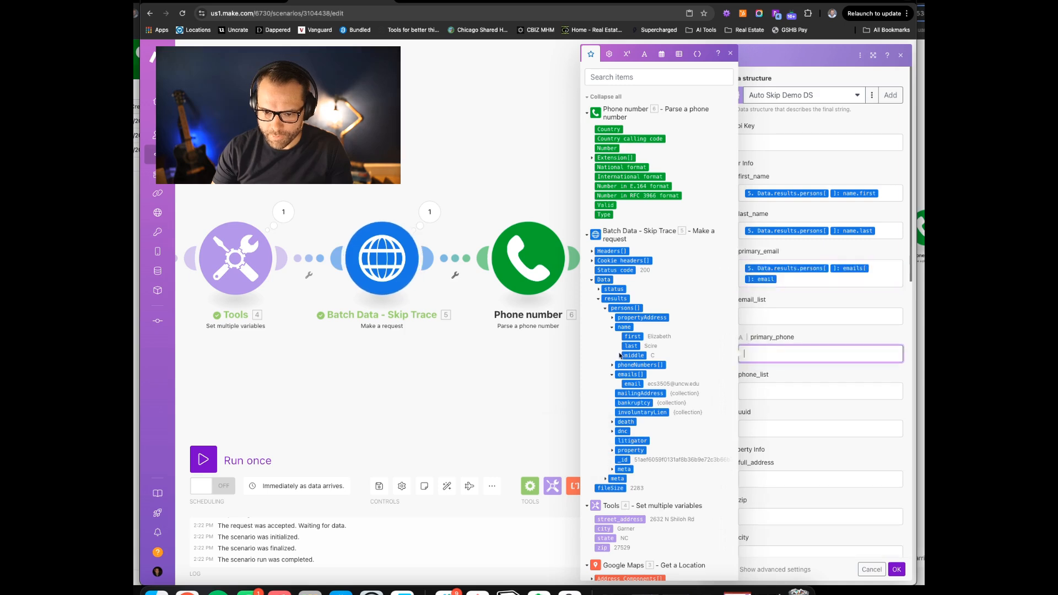
click(611, 365)
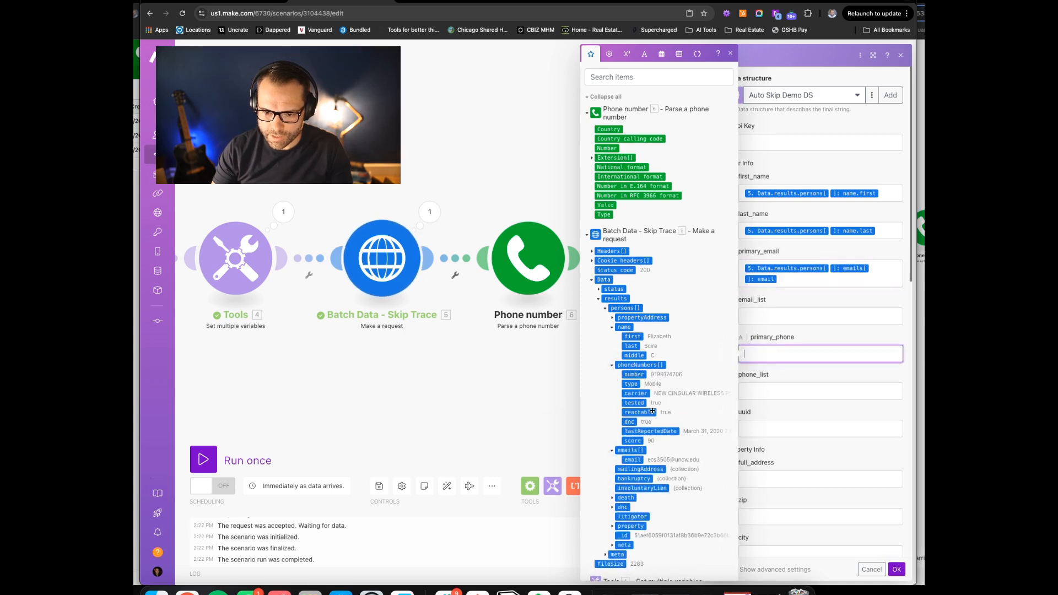
click(634, 374)
Map Formatted Address into full_address and the Tools zip, city, state and street_address values
scroll(768, 310, down, 3)
click(768, 310)
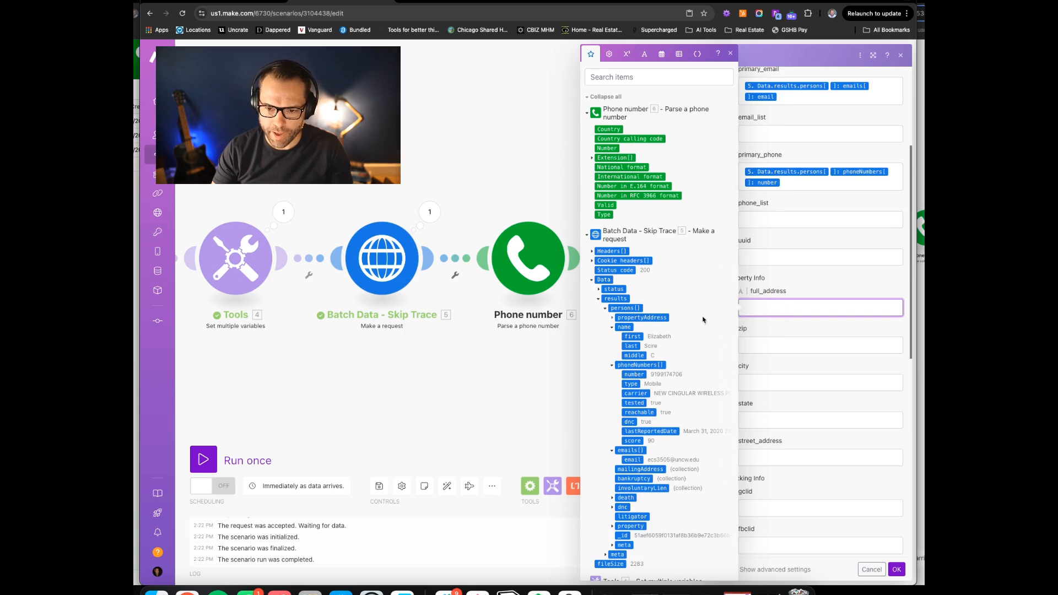
scroll(662, 334, down, 10)
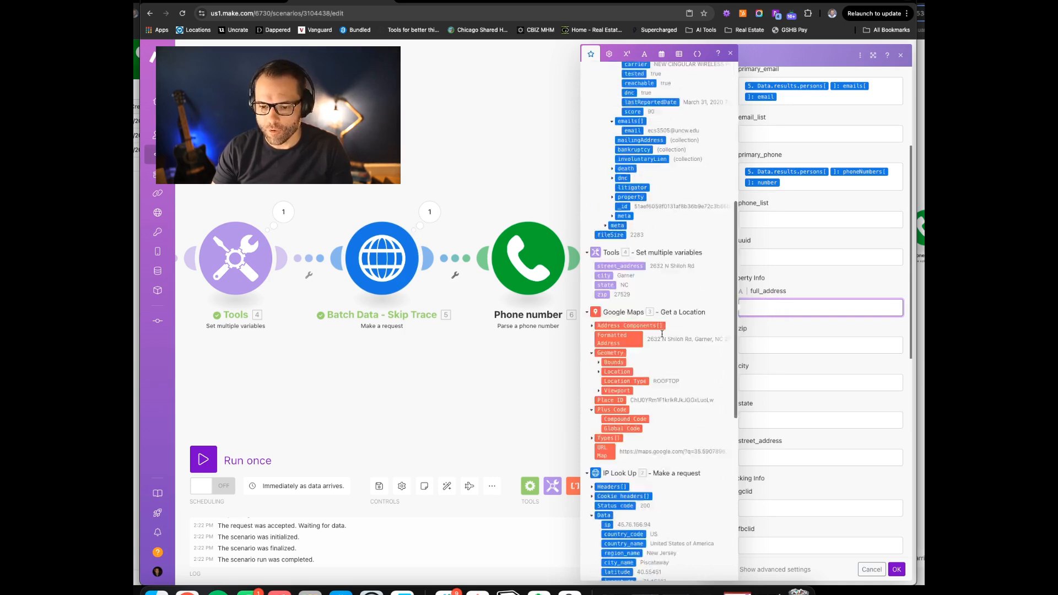
click(618, 112)
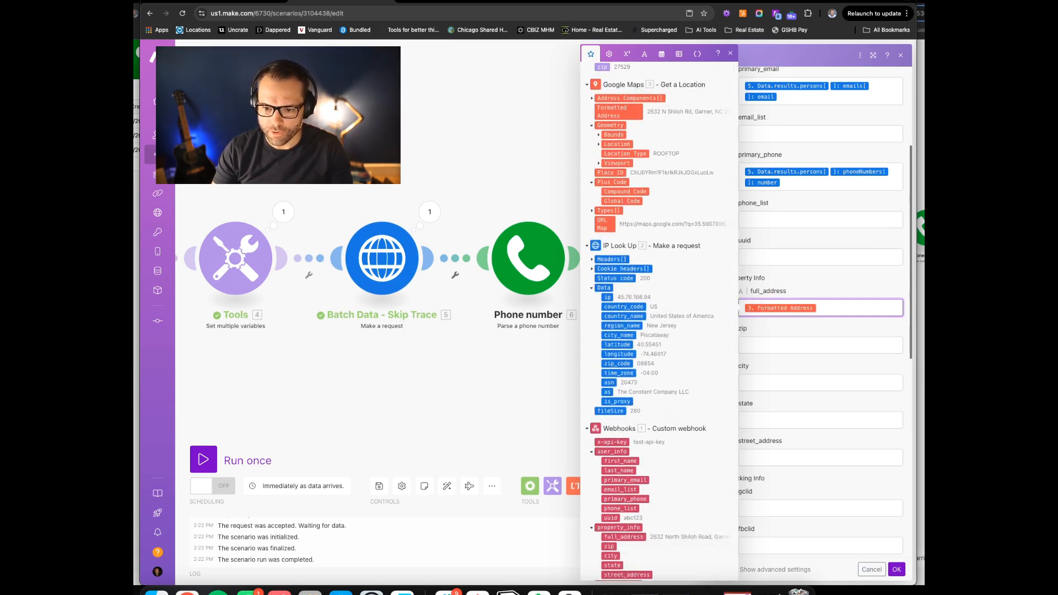
click(751, 345)
scroll(618, 451, up, 10)
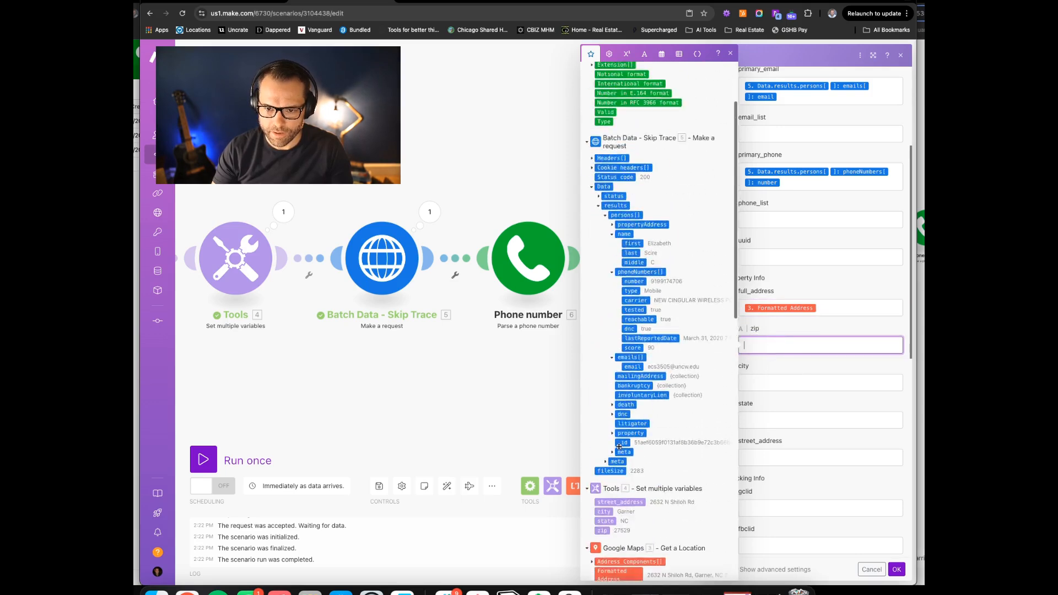
scroll(585, 137, down, 5)
click(601, 229)
click(749, 382)
click(604, 210)
click(749, 420)
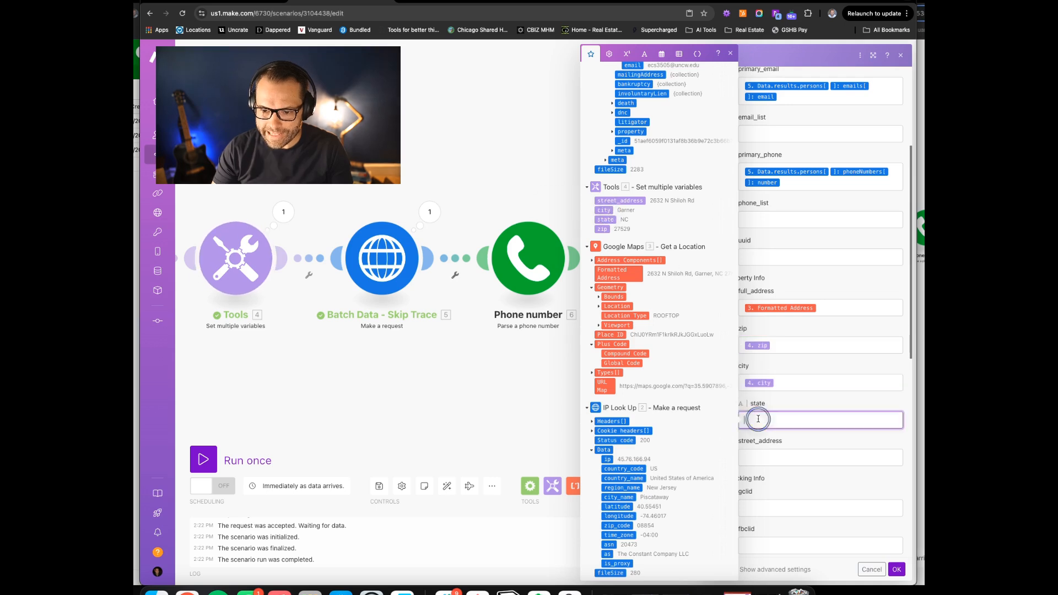
click(605, 220)
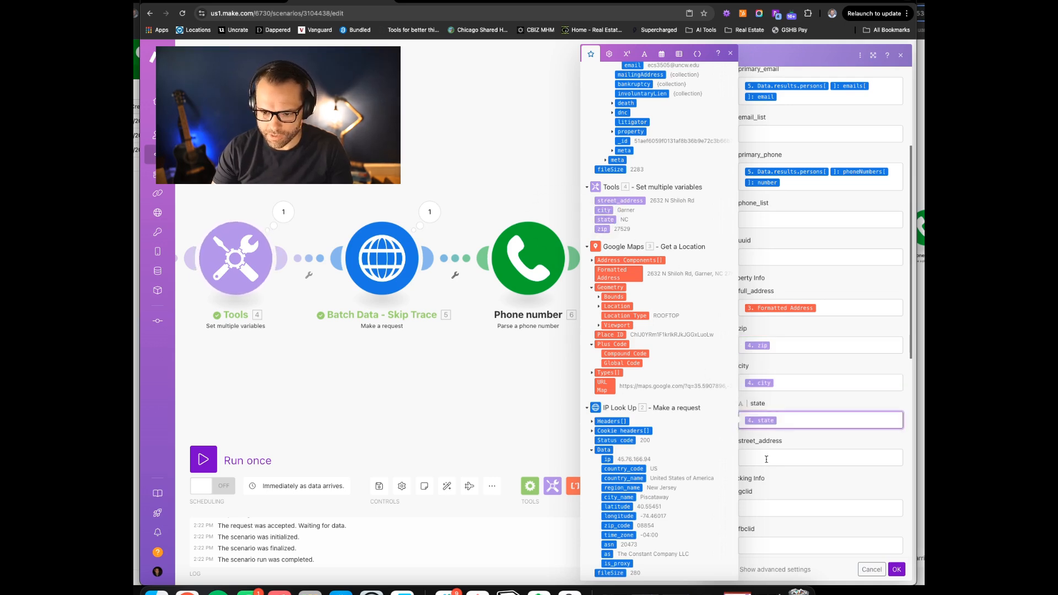
click(622, 201)
Map the webhook's gclid, fbclid, utm_term, utm_medium, utm_source, utm_content and user_ip values
scroll(756, 396, down, 2)
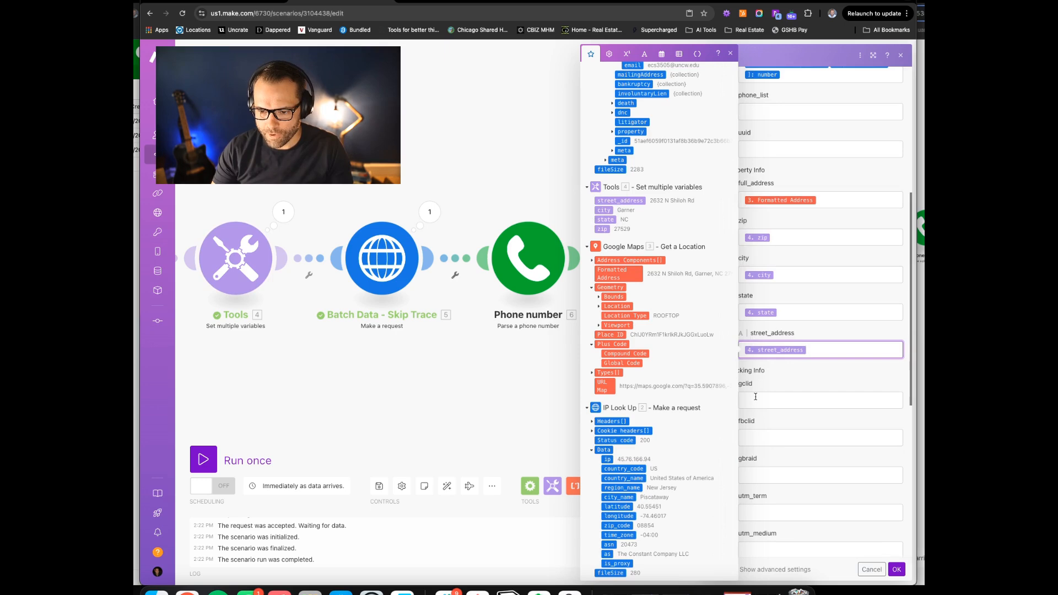
click(755, 398)
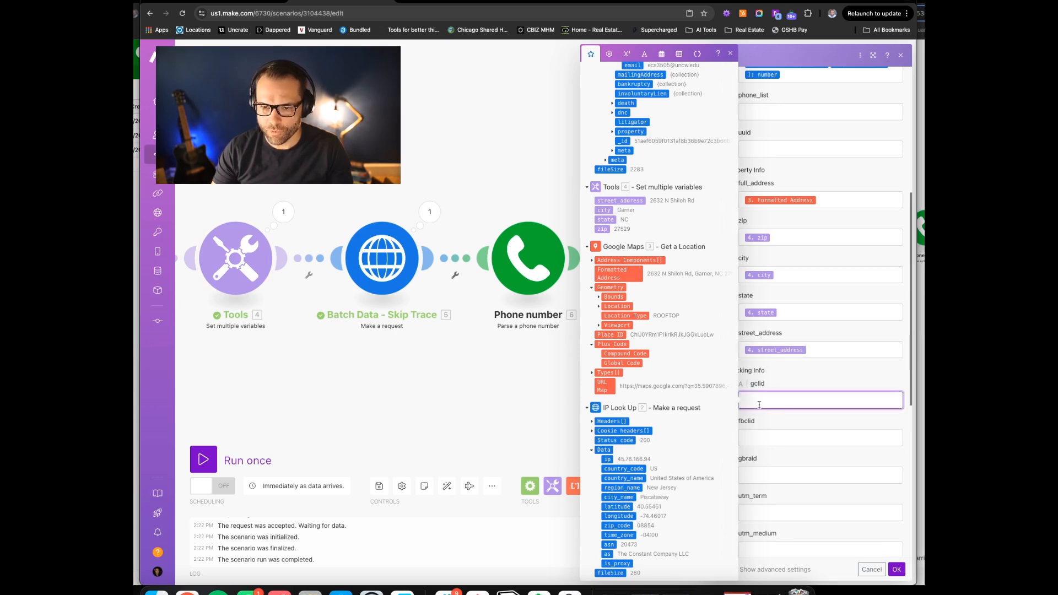
scroll(673, 381, down, 5)
scroll(674, 380, down, 6)
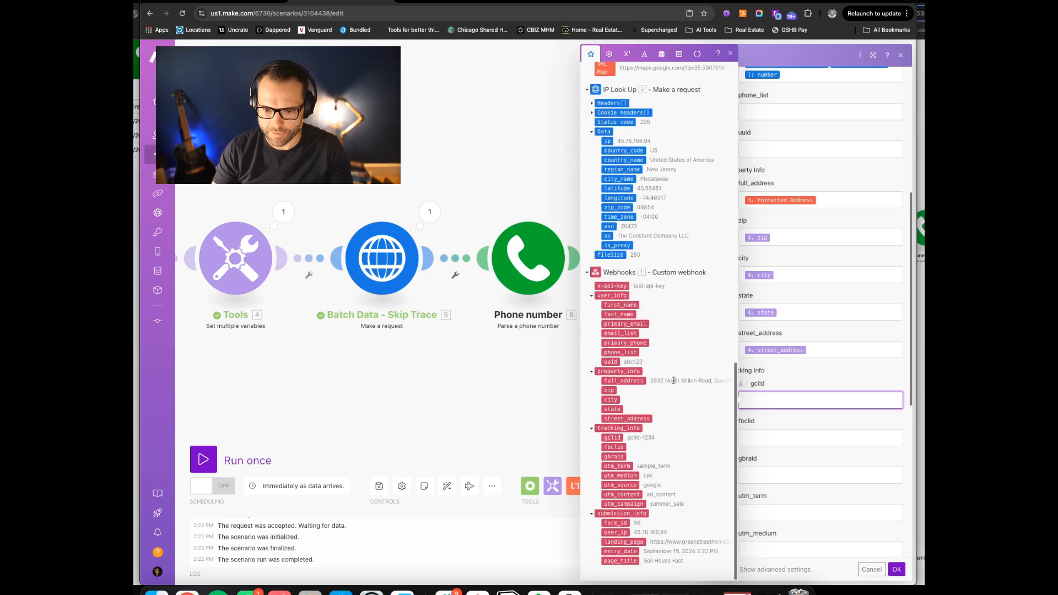
click(616, 437)
click(763, 435)
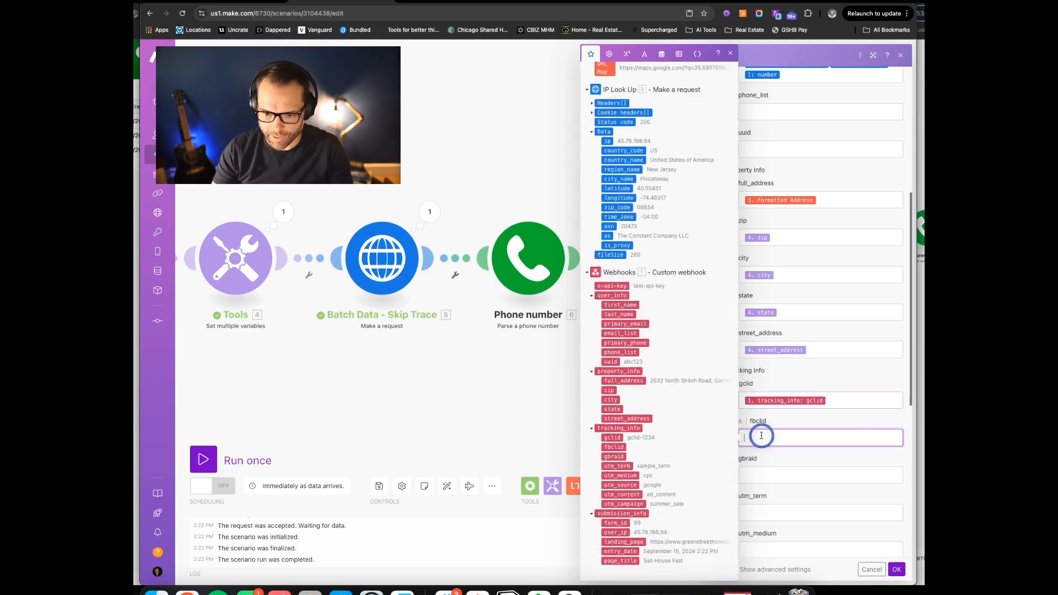
click(613, 447)
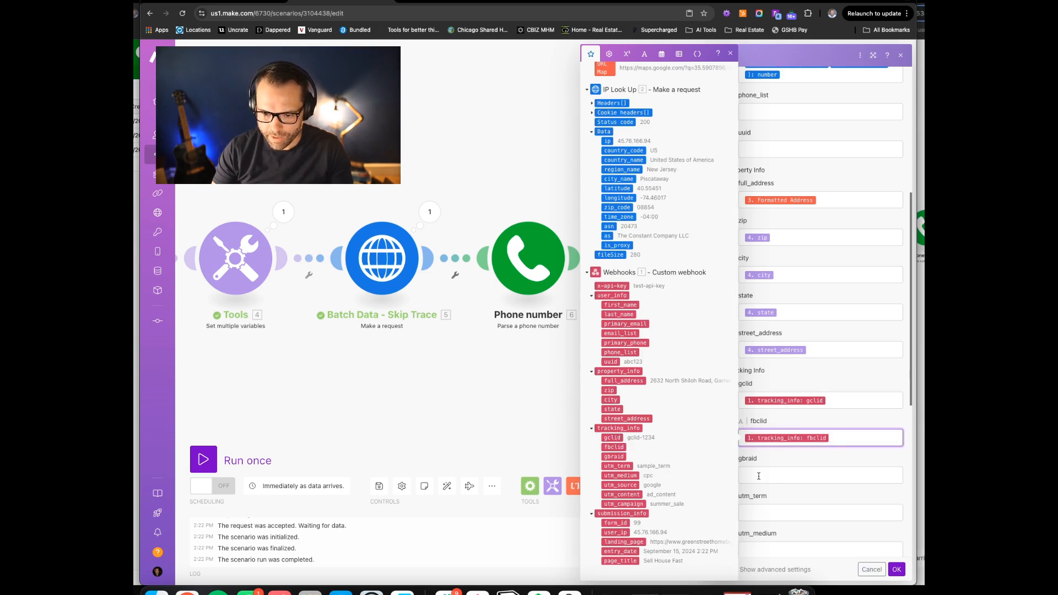
click(766, 513)
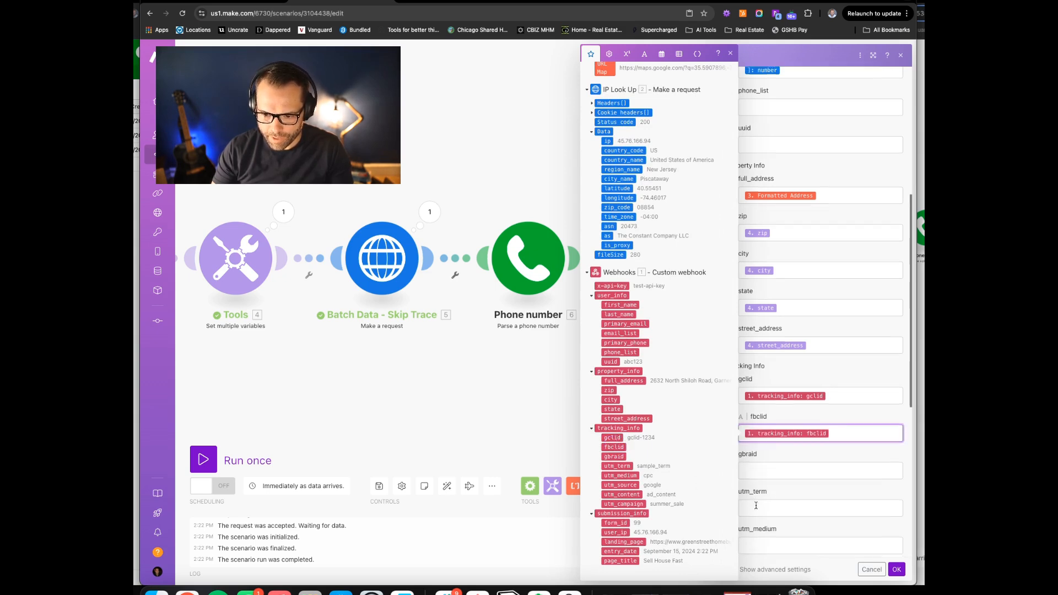
click(618, 466)
click(769, 377)
click(621, 476)
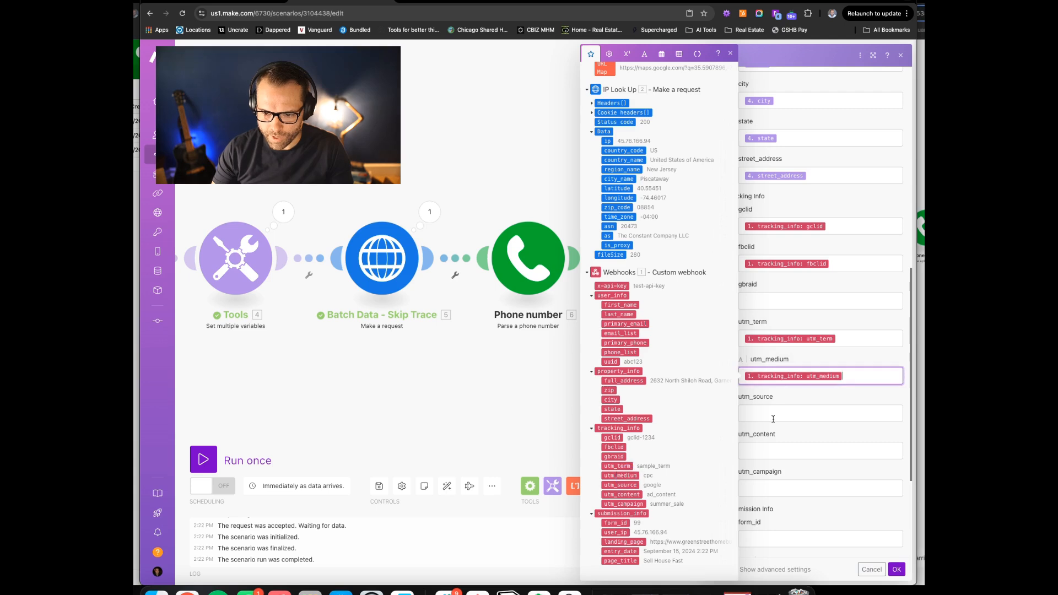
click(768, 418)
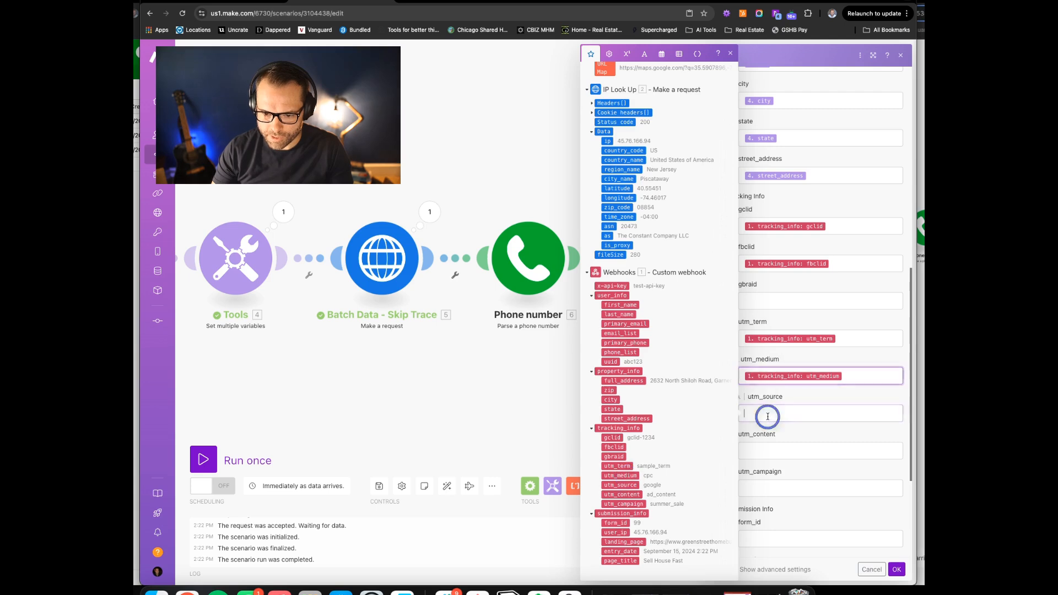
click(627, 486)
click(764, 449)
click(628, 494)
click(802, 491)
scroll(802, 498, down, 5)
click(773, 435)
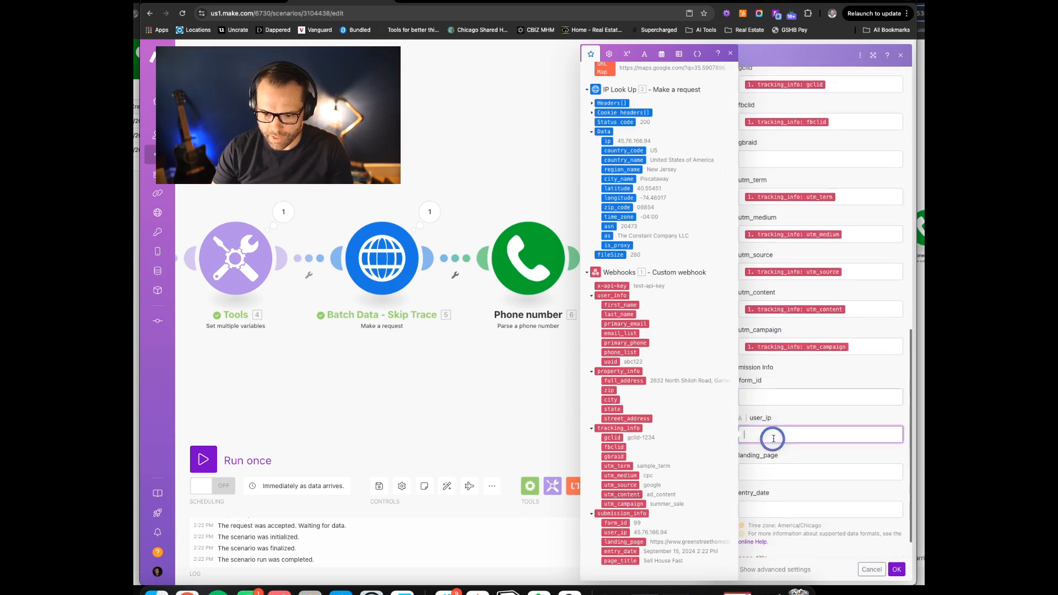
click(615, 532)
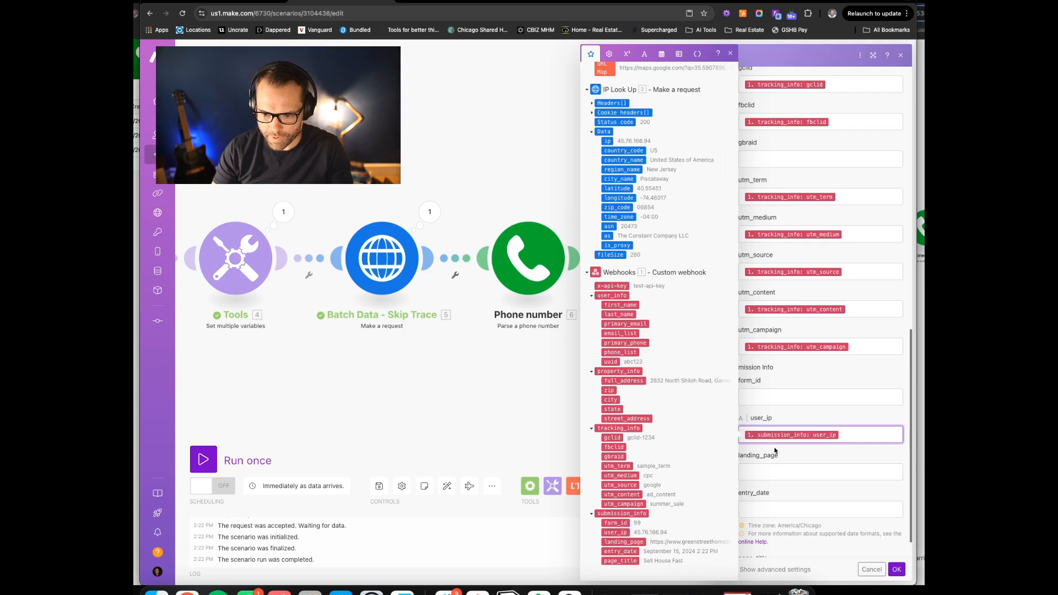
scroll(776, 458, down, 1)
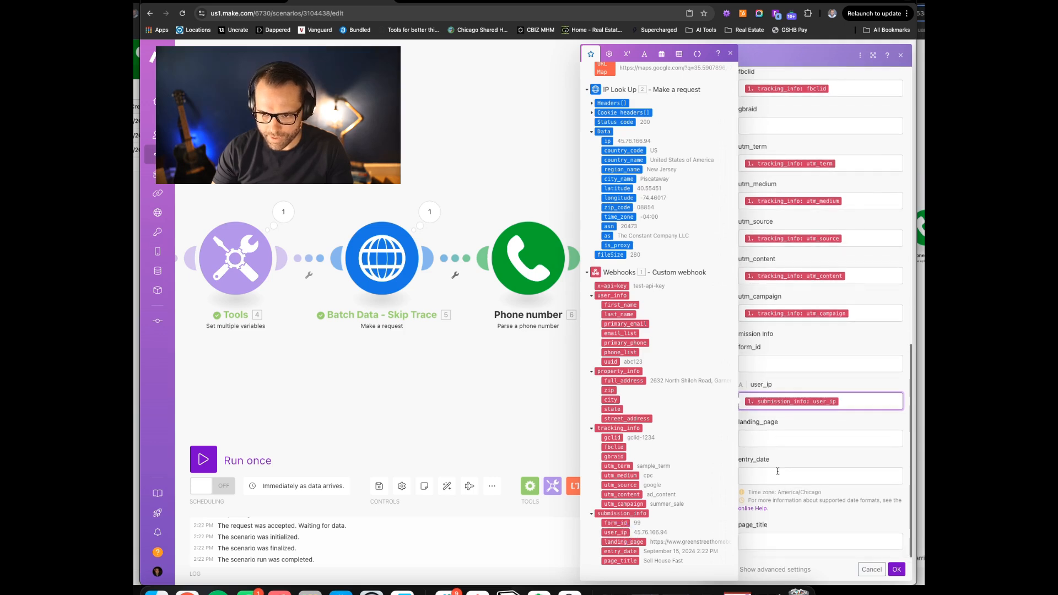
scroll(778, 471, up, 15)
click(786, 198)
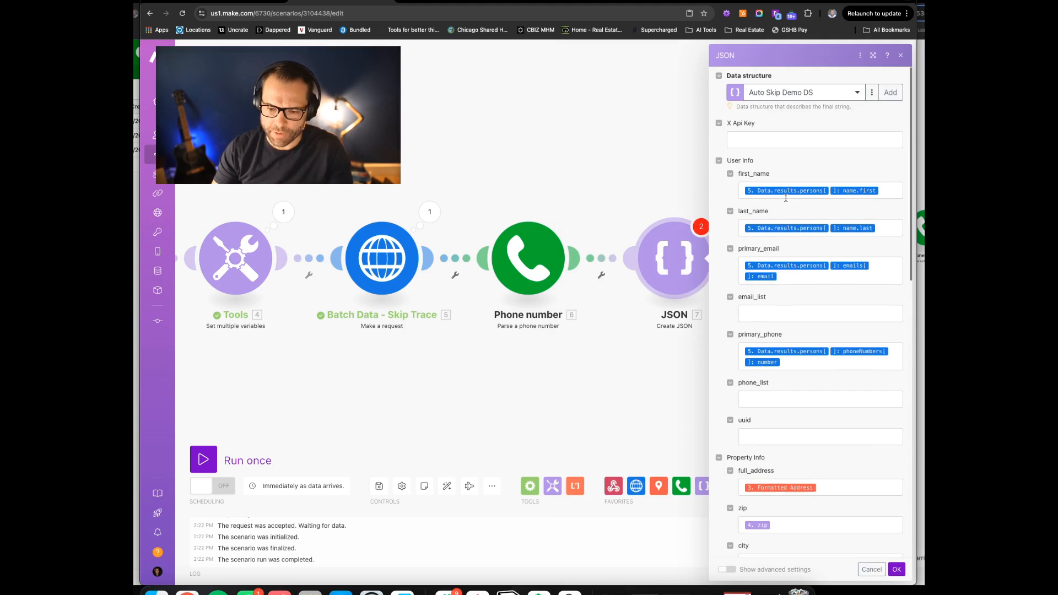
Confirm the JSON module and add a Webhooks 'Webhook response' module after it
click(897, 571)
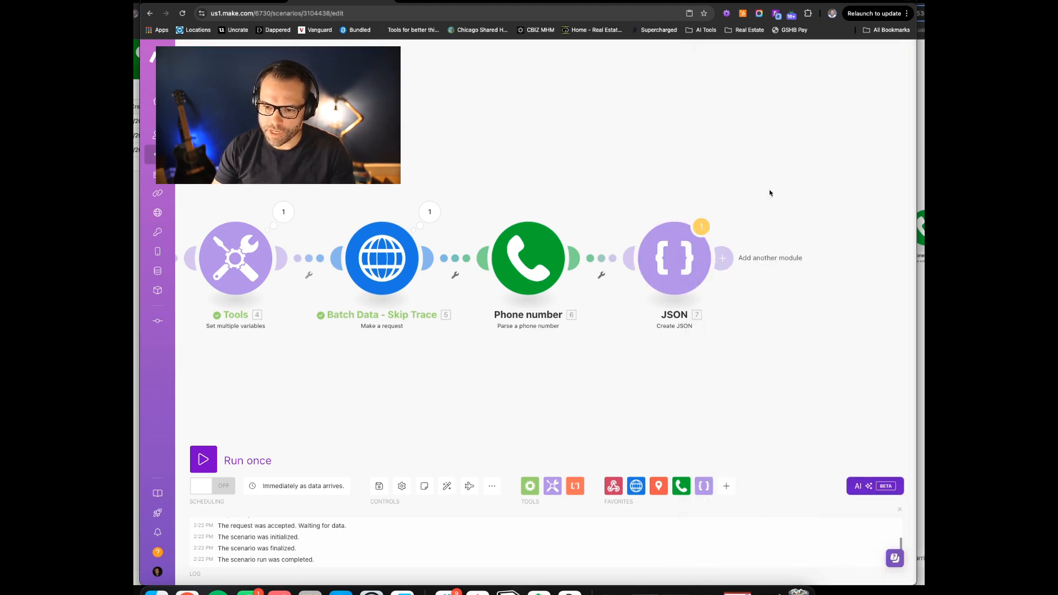
click(723, 260)
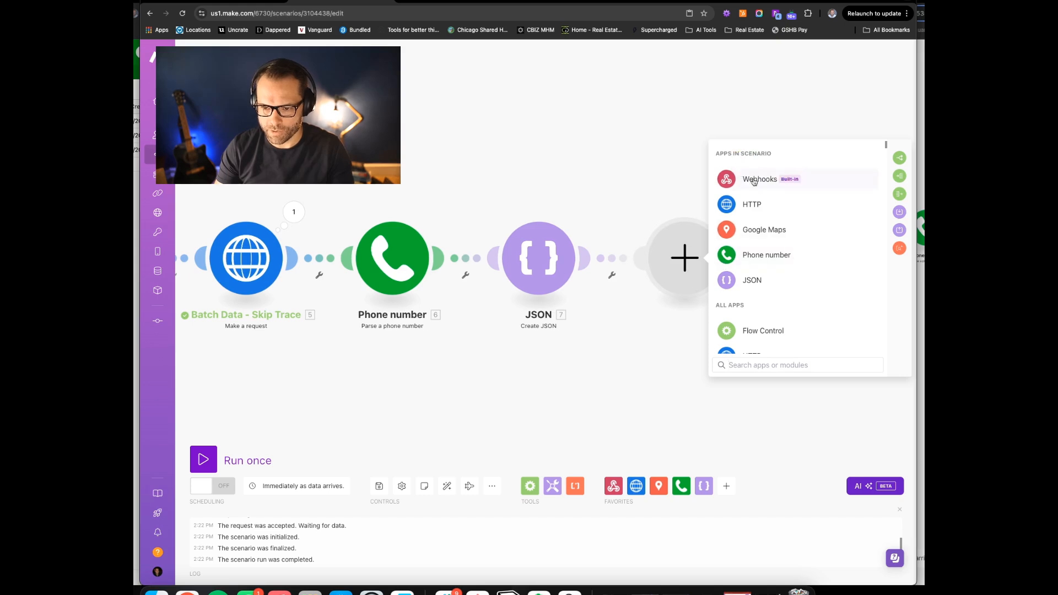
click(753, 180)
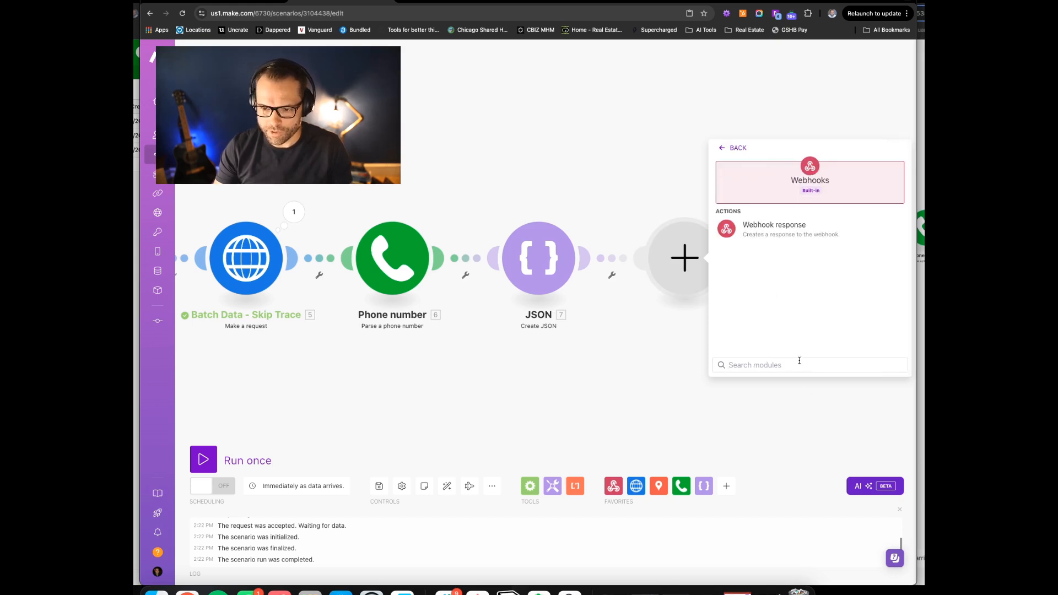
click(765, 224)
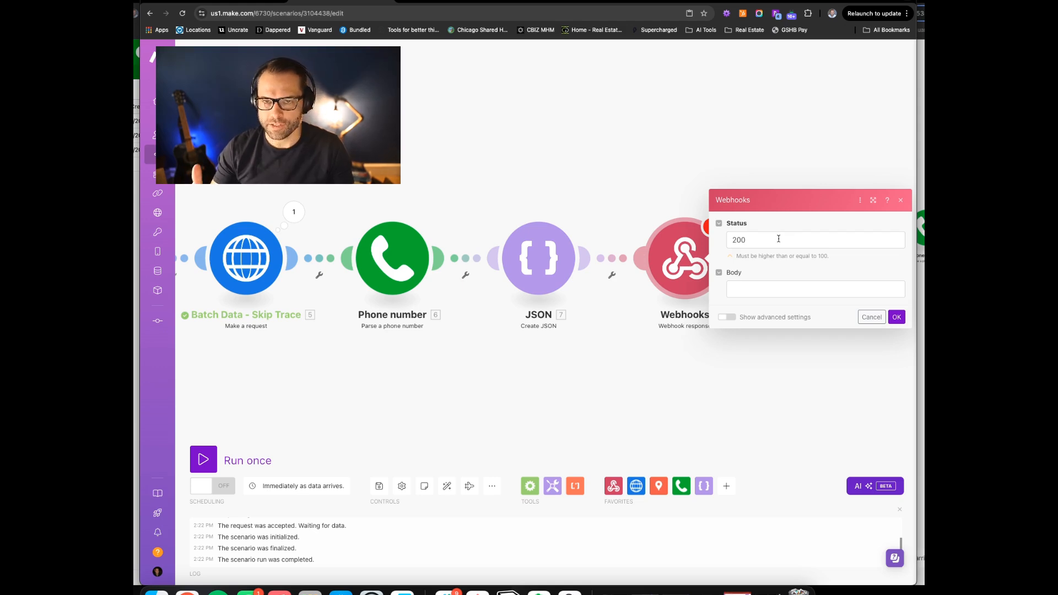
Set the response body to the JSON string, confirm, and save the scenario
click(761, 290)
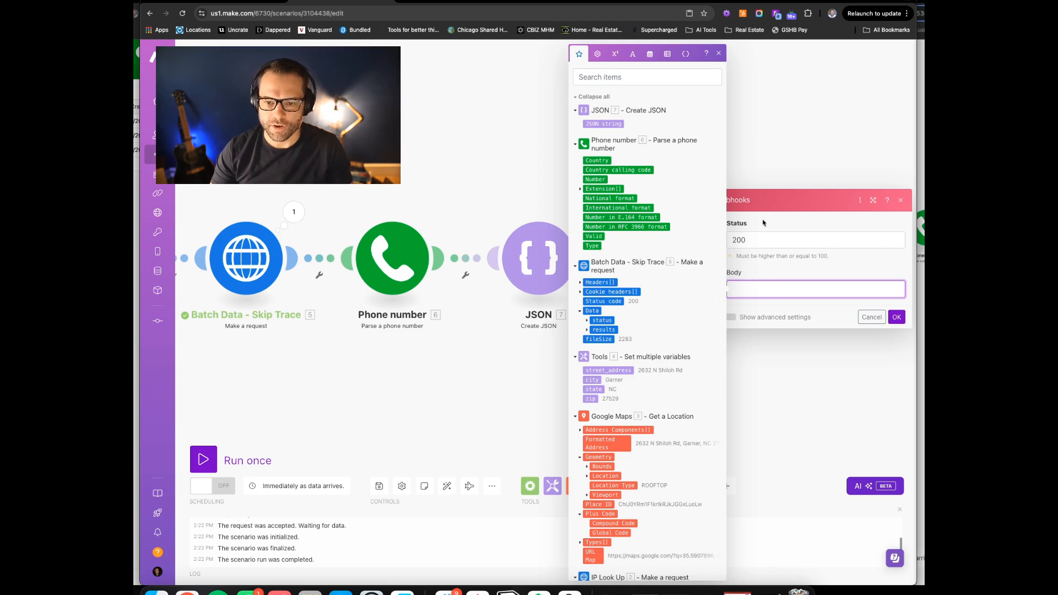
click(607, 124)
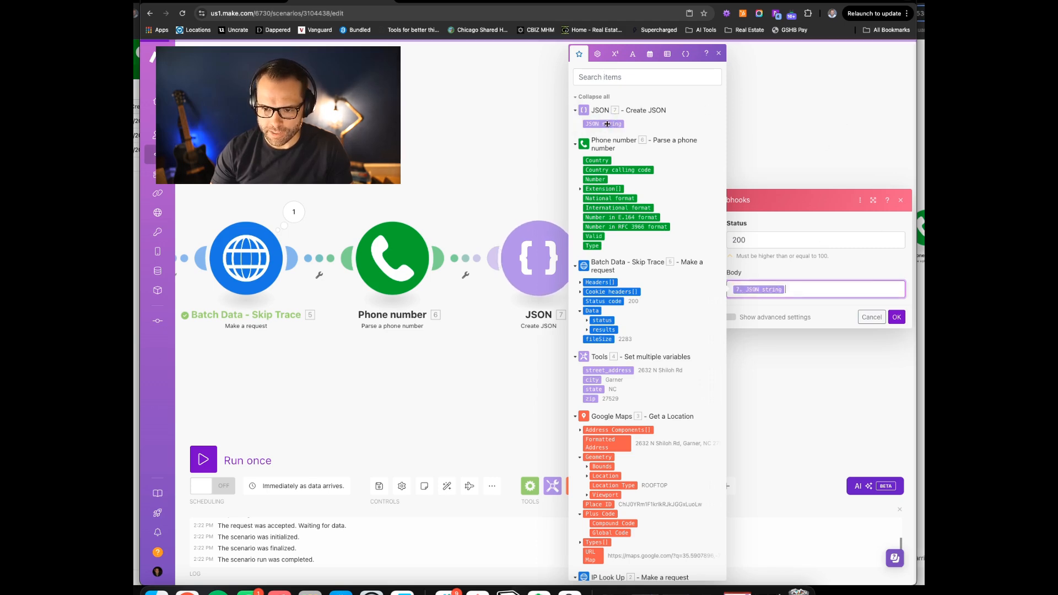
click(897, 317)
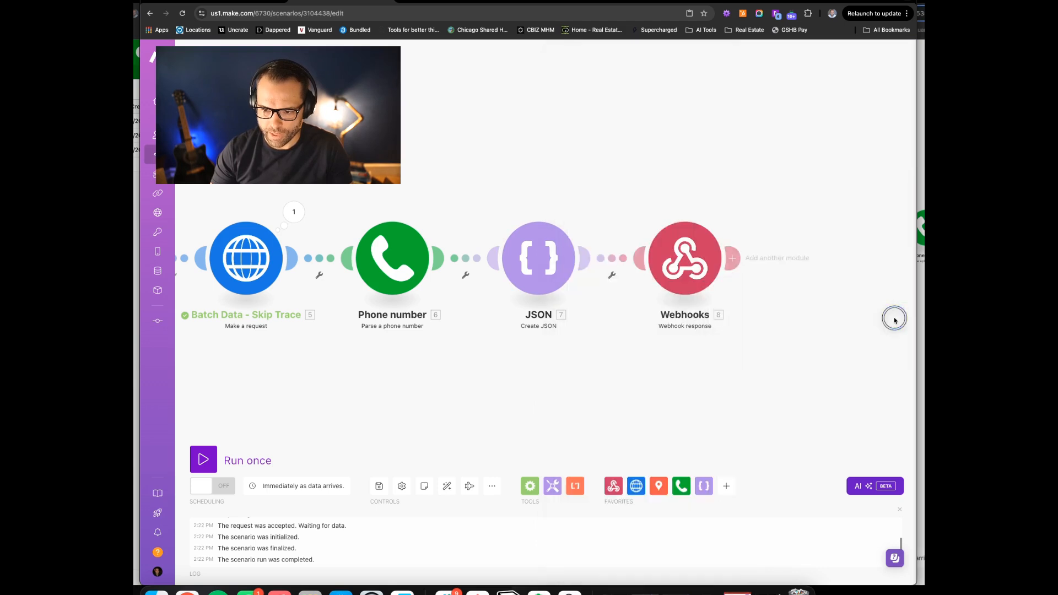
click(372, 485)
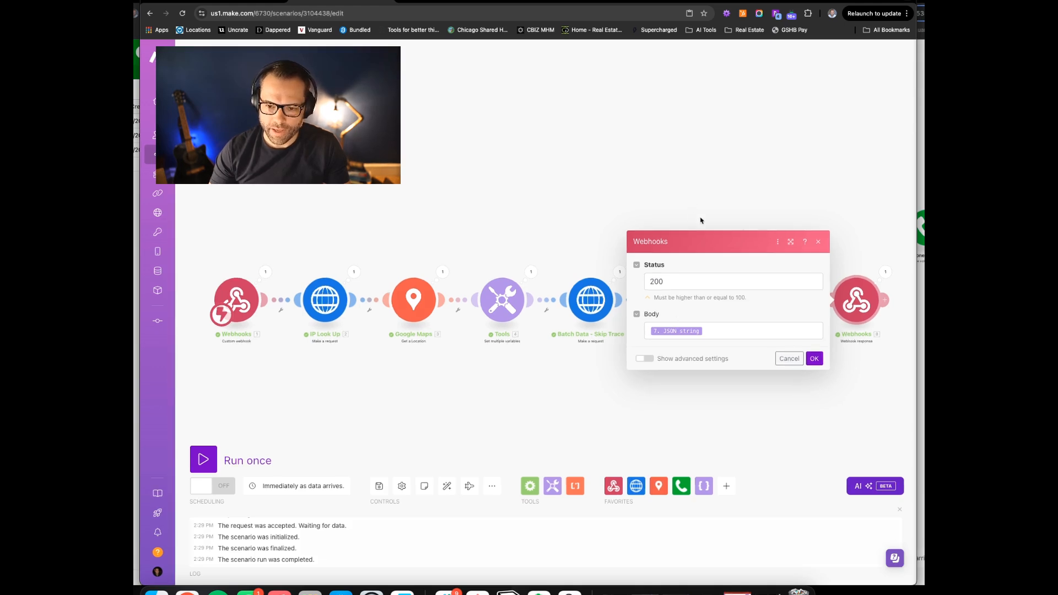
Add a custom header Content-Type: application/json to the Webhook response's advanced settings
click(645, 359)
click(656, 348)
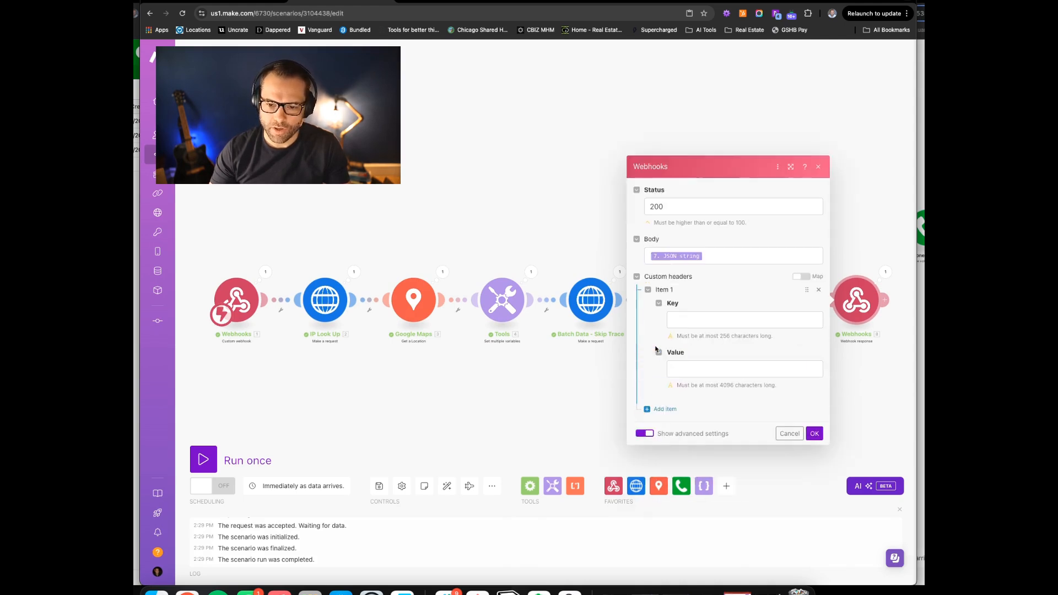
click(713, 316)
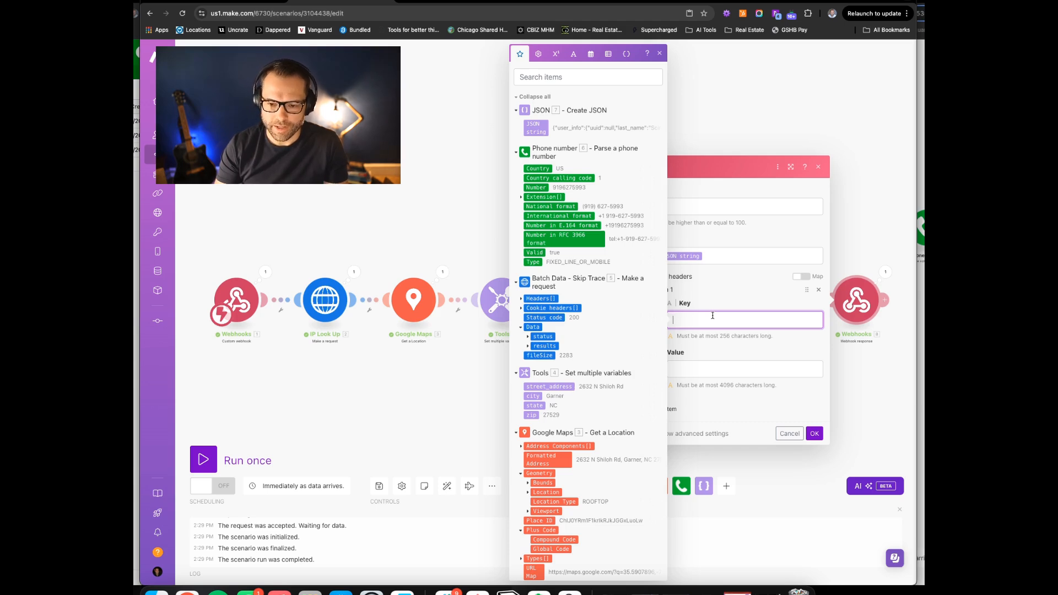
text(Con)
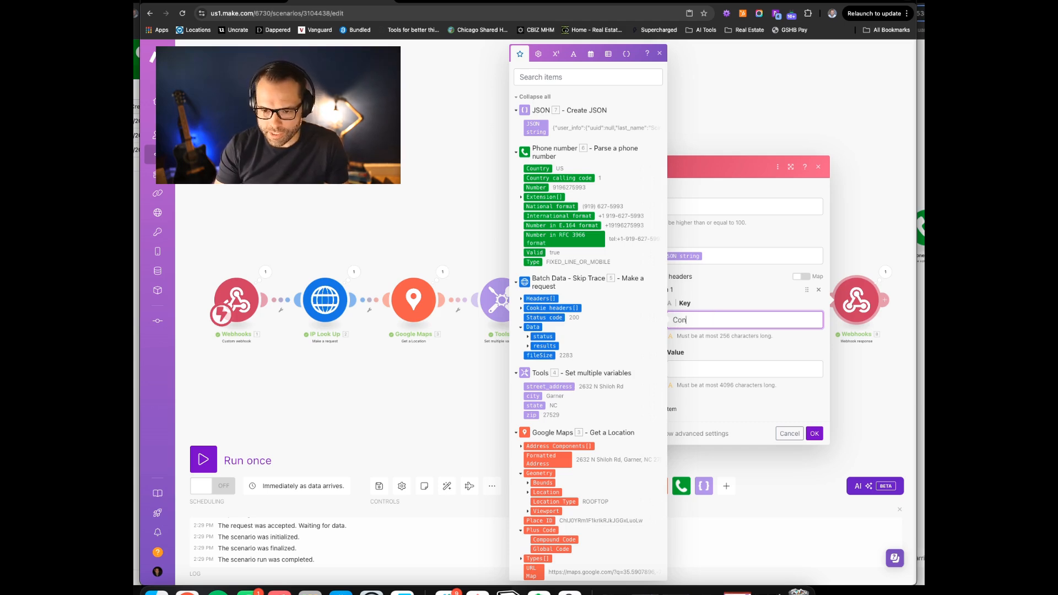
text(tent-Type)
key(Tab)
text(application/json)
click(717, 220)
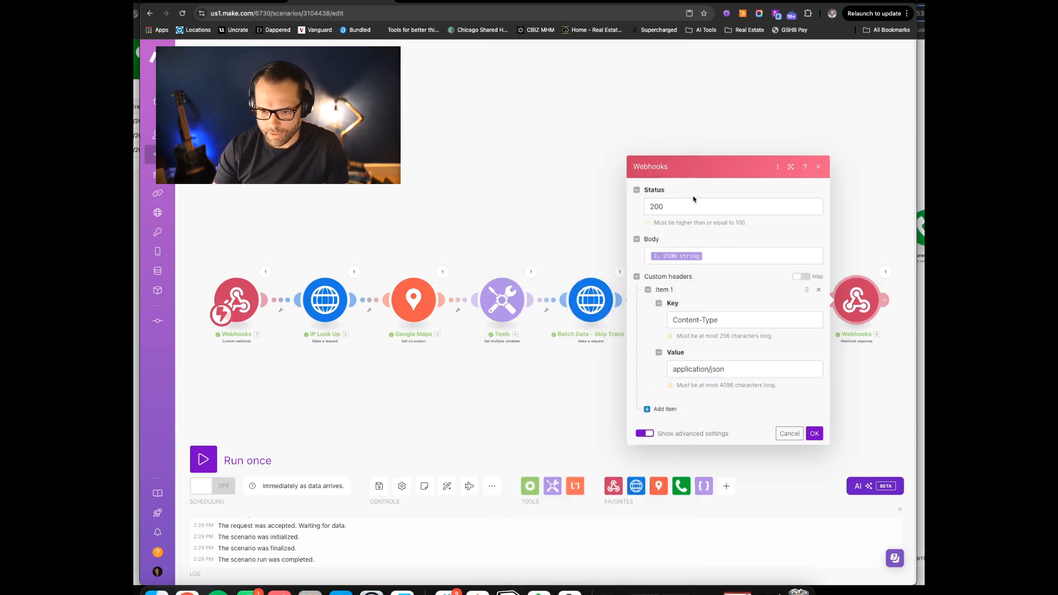
click(815, 434)
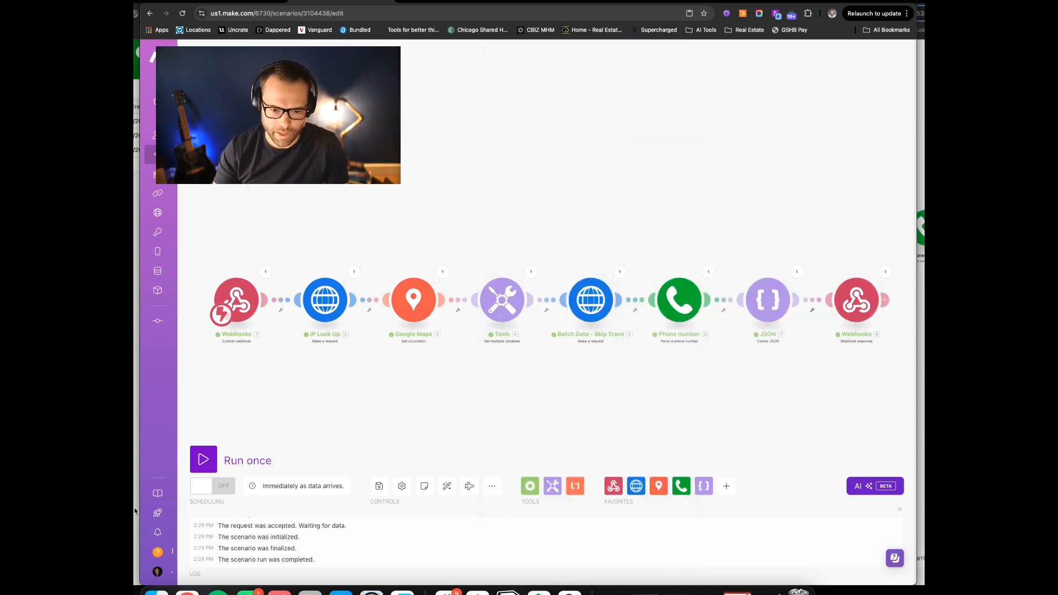
Save the scenario, set it waiting for a request, and run the HTTP test scenario once
click(379, 485)
click(204, 459)
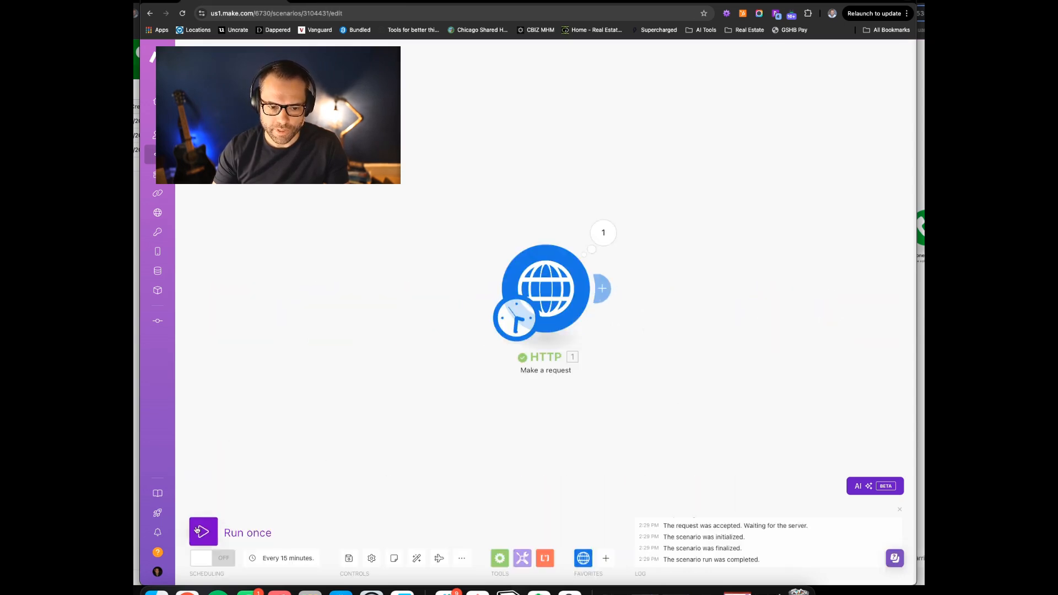
click(200, 530)
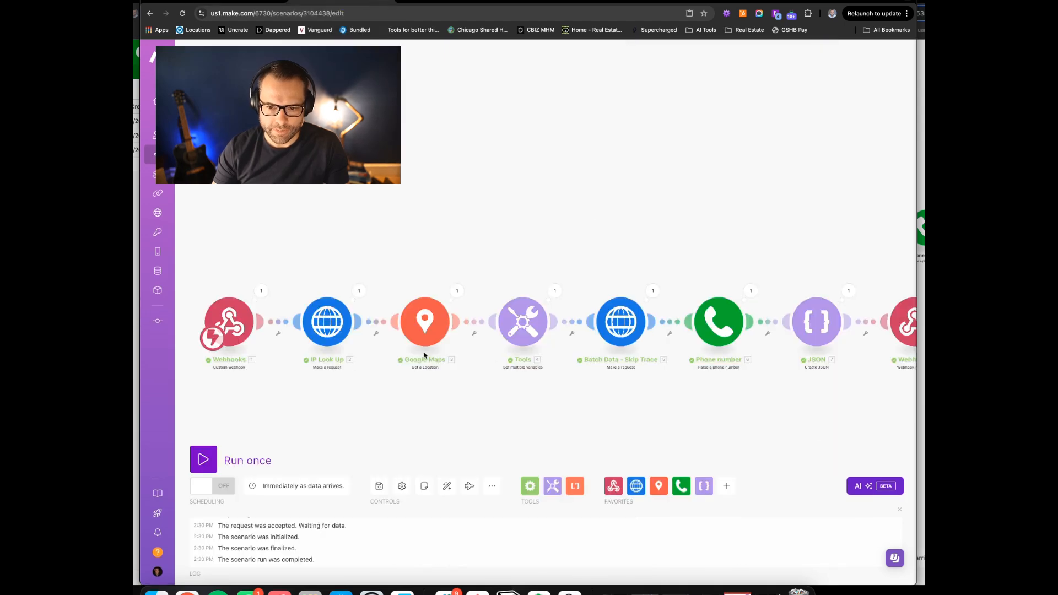
Inspect the run output of Phone number, JSON, and Webhook response (JSON body, status 200)
drag(654, 224, 336, 211)
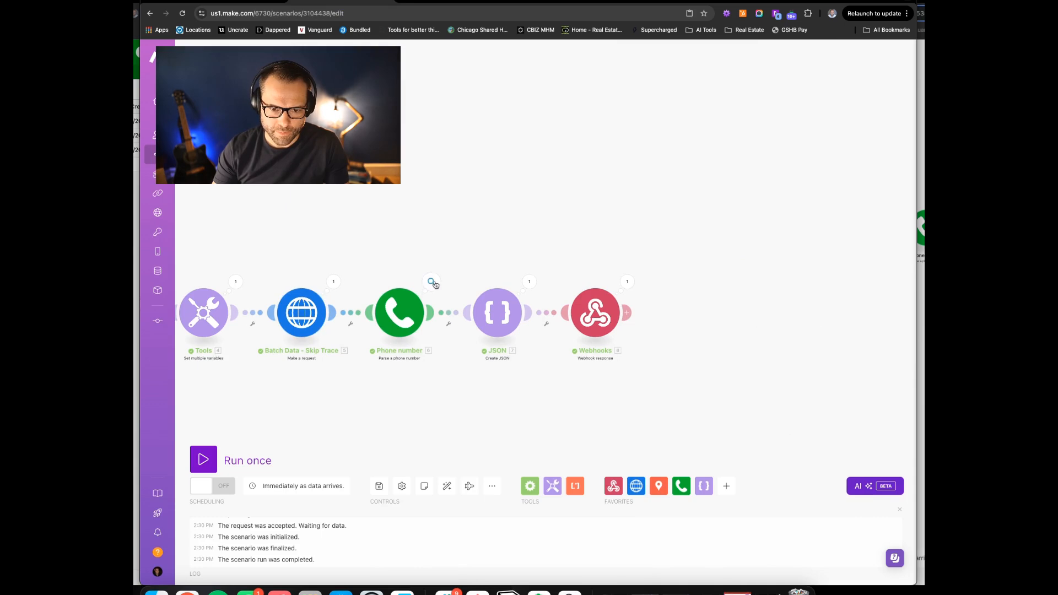
click(431, 283)
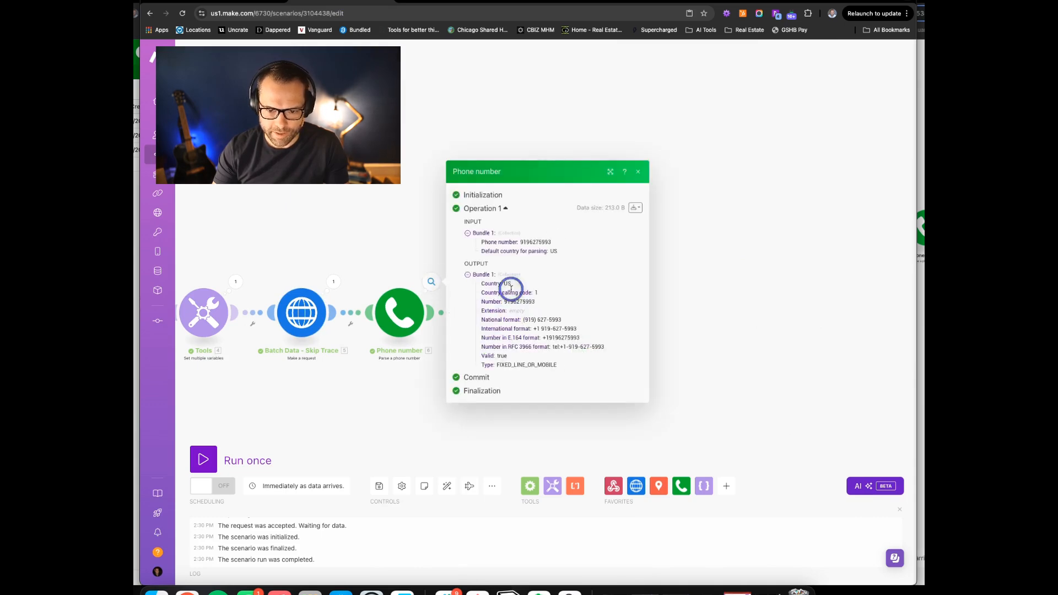
click(765, 240)
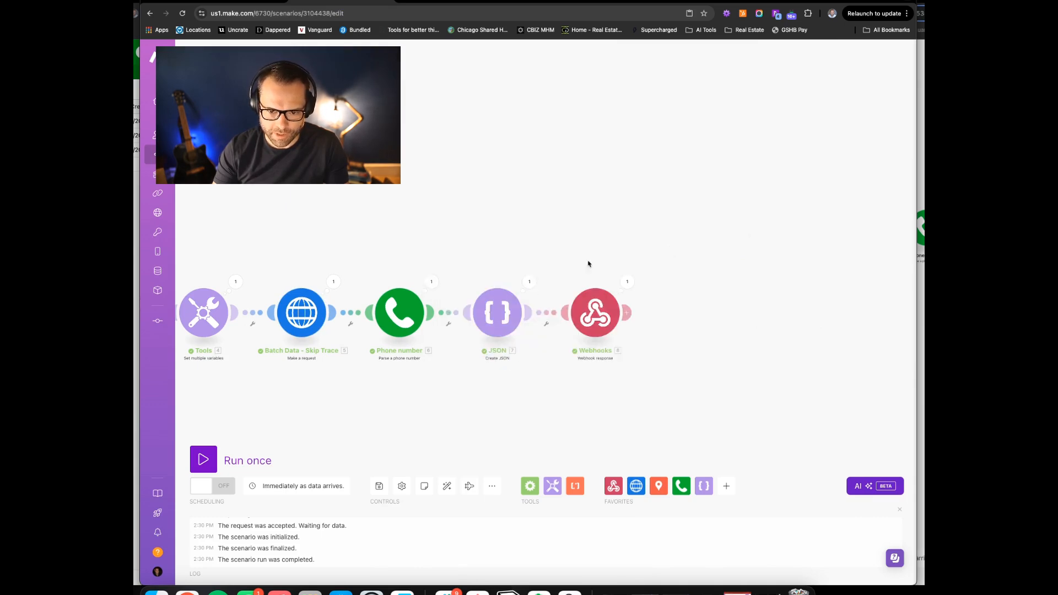
click(529, 283)
drag(648, 322, 646, 373)
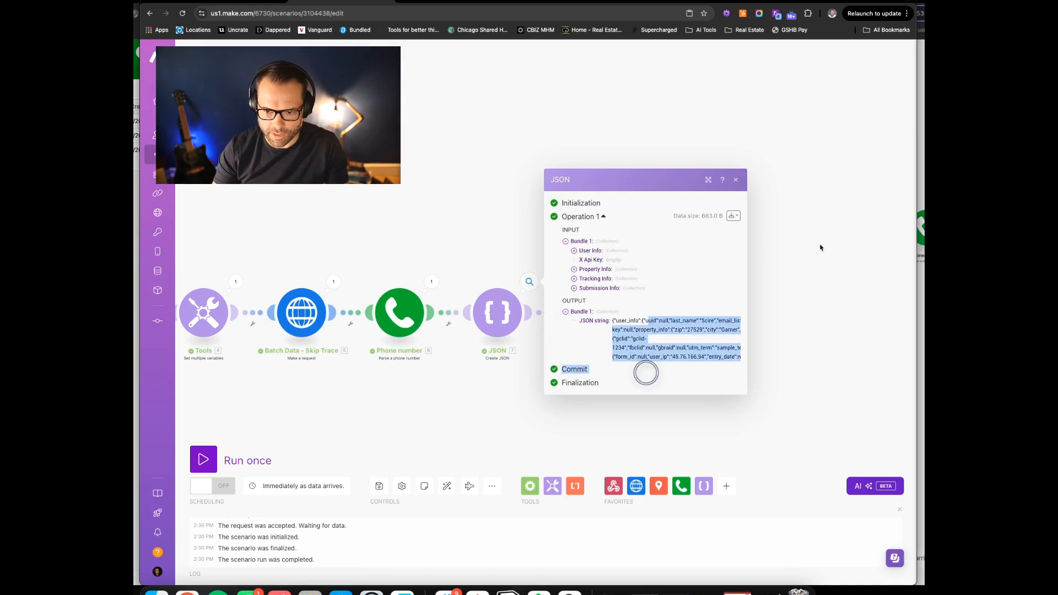
click(820, 247)
click(626, 283)
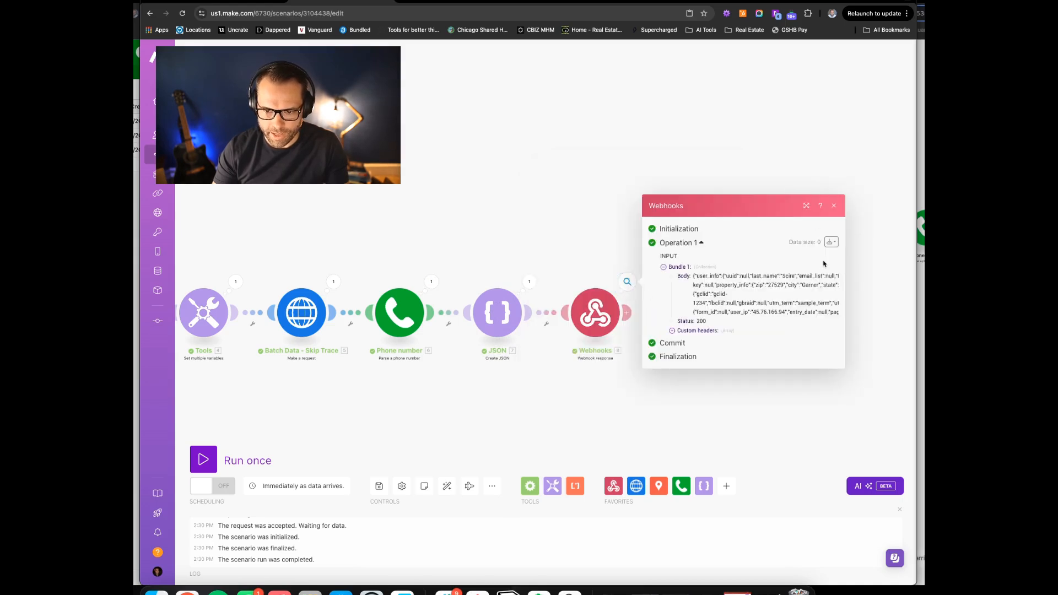
Set the HTTP test request's Parse response to Yes and run it once again
click(239, 2)
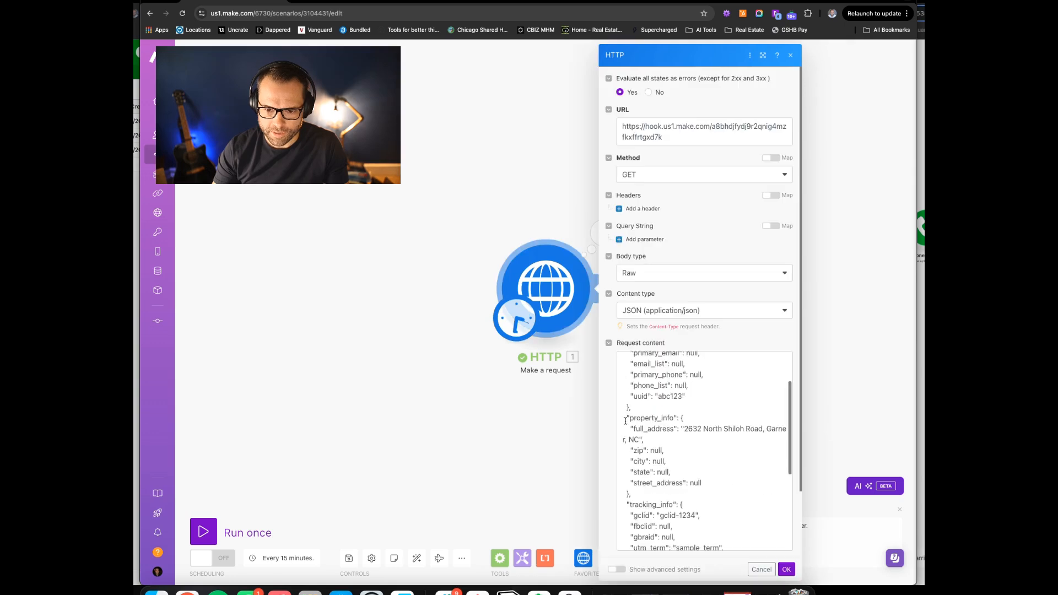
scroll(625, 423, down, 4)
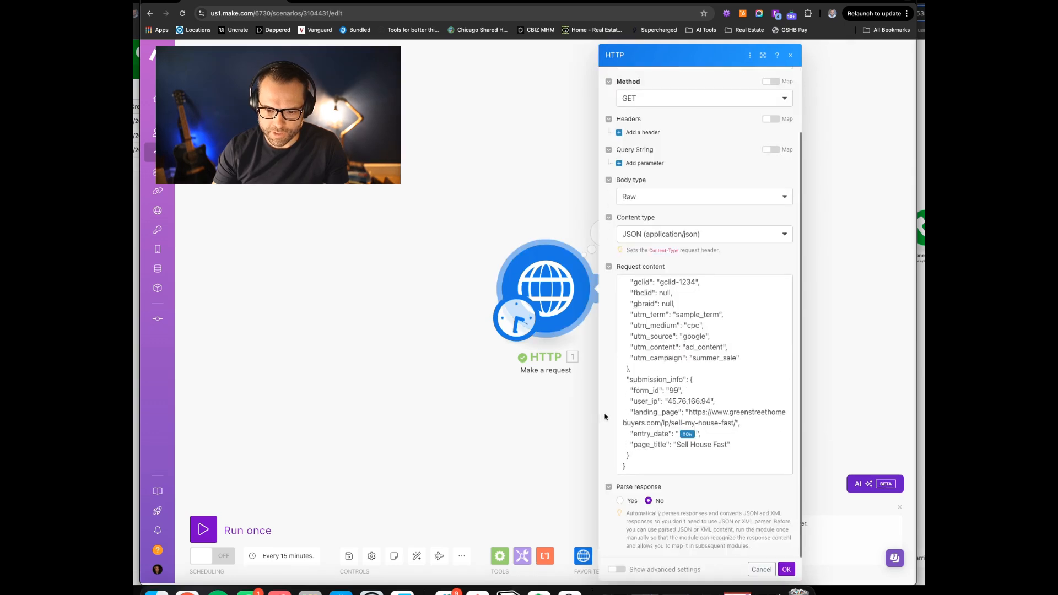
click(620, 501)
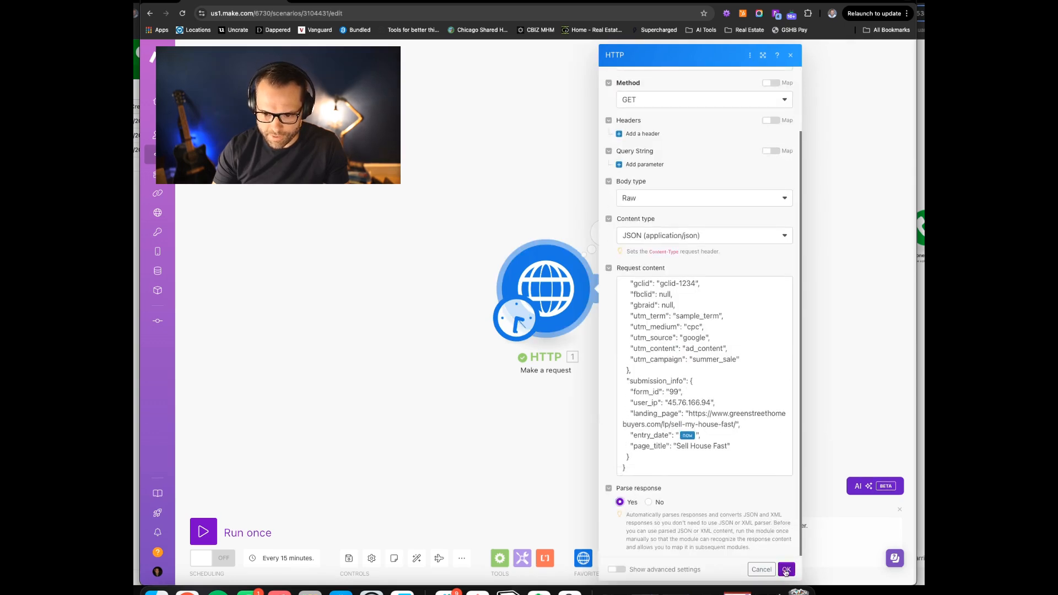
click(786, 570)
click(203, 532)
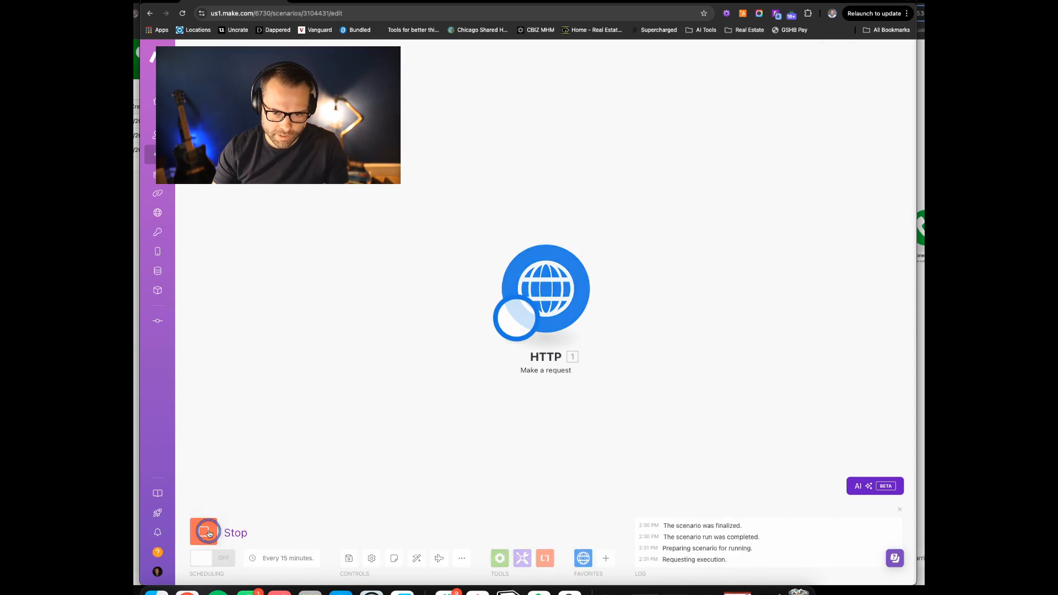
click(603, 233)
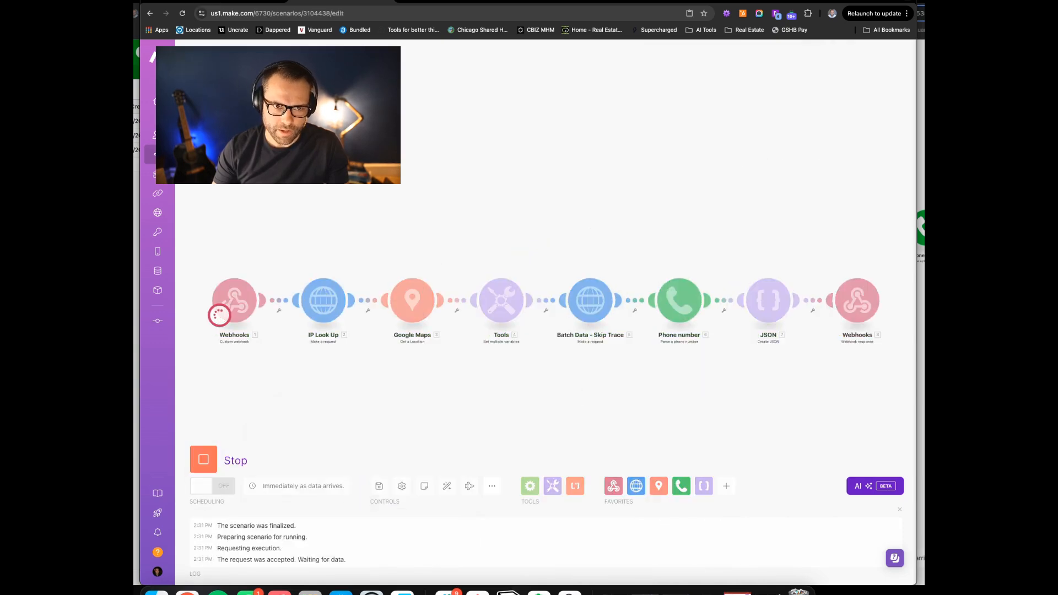
click(204, 532)
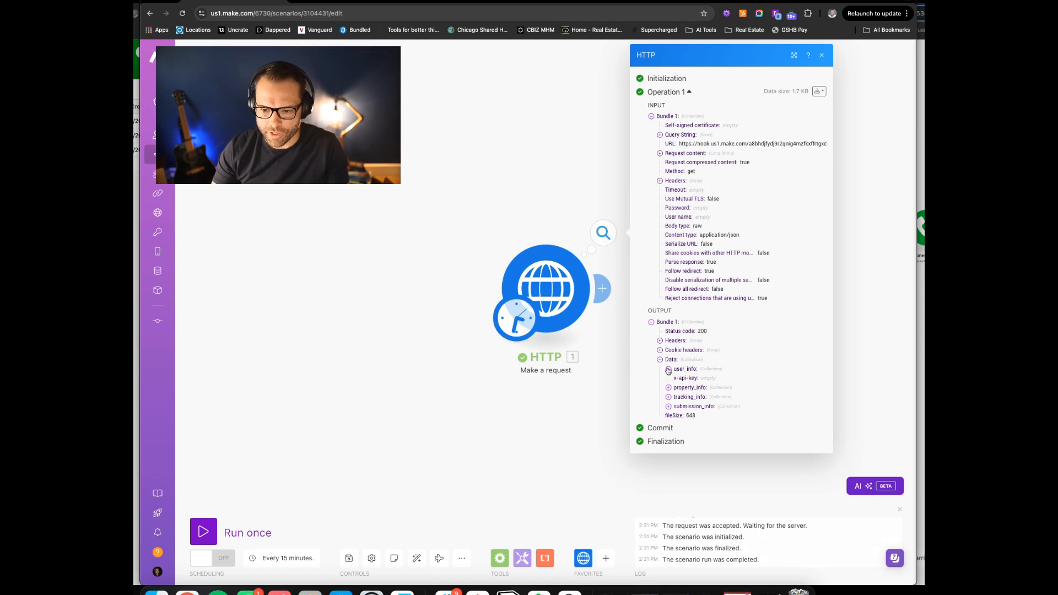
Expand Data > user_info and review the returned name, email and phone values
click(668, 369)
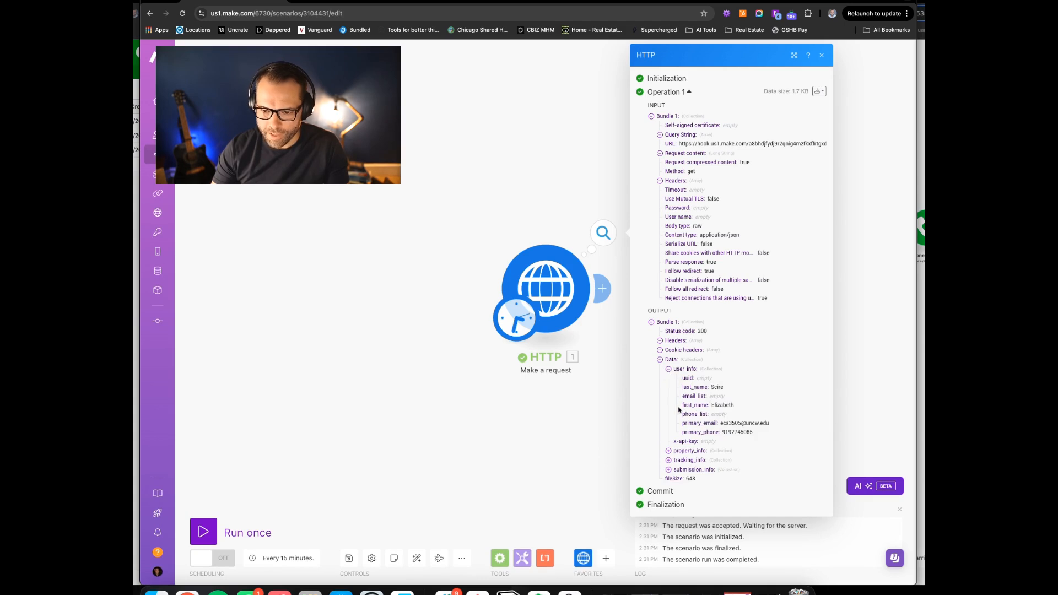
drag(685, 408, 747, 410)
drag(694, 389, 732, 389)
drag(691, 423, 780, 420)
drag(694, 433, 776, 434)
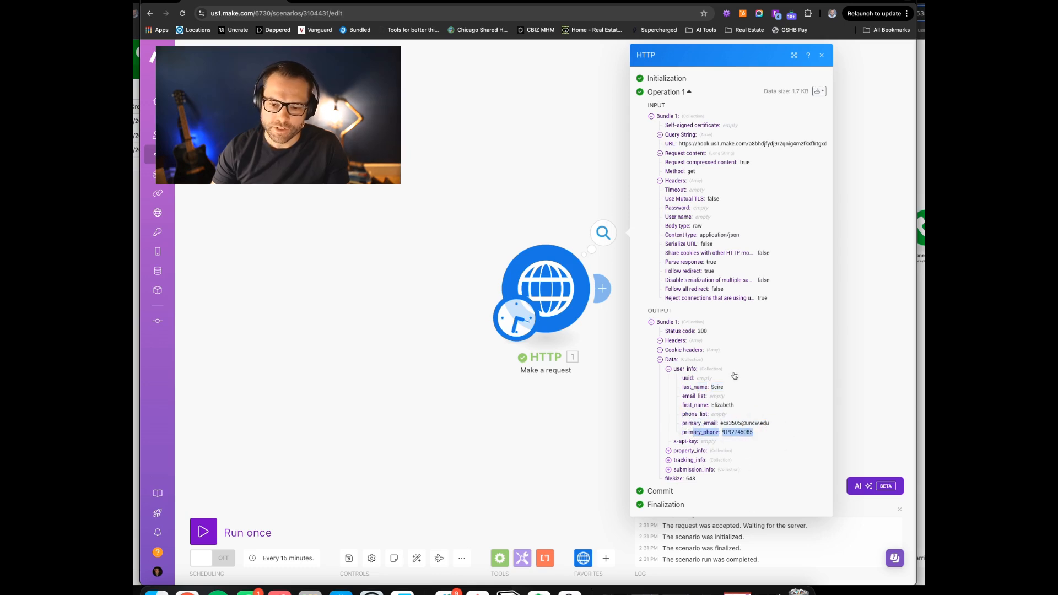
click(754, 438)
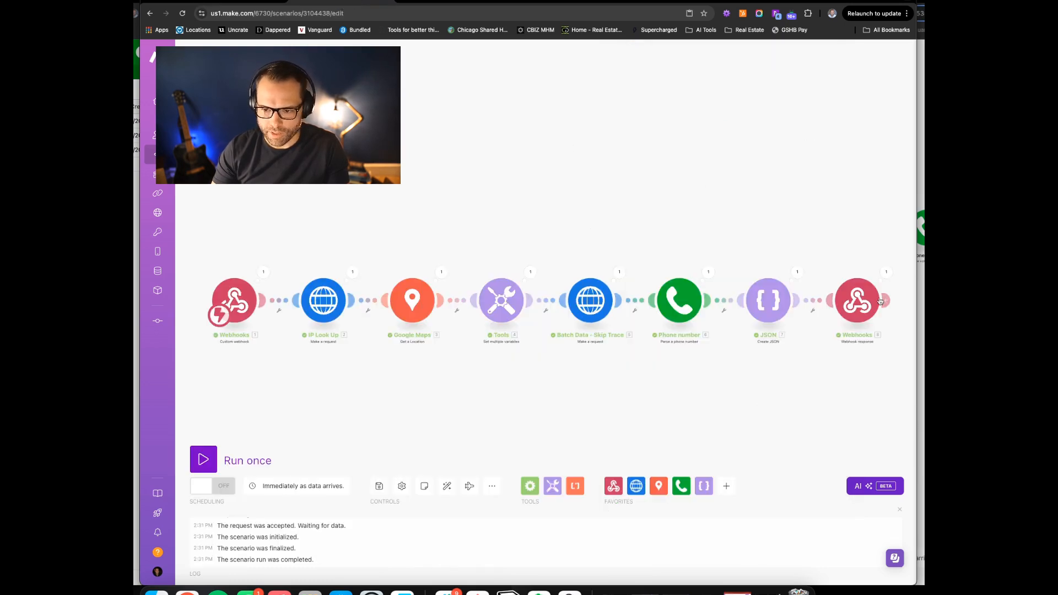
Replace Create JSON's primary_phone mapping with Phone number's 6. National format and save
click(766, 303)
scroll(642, 357, down, 5)
scroll(646, 359, up, 2)
scroll(647, 356, down, 1)
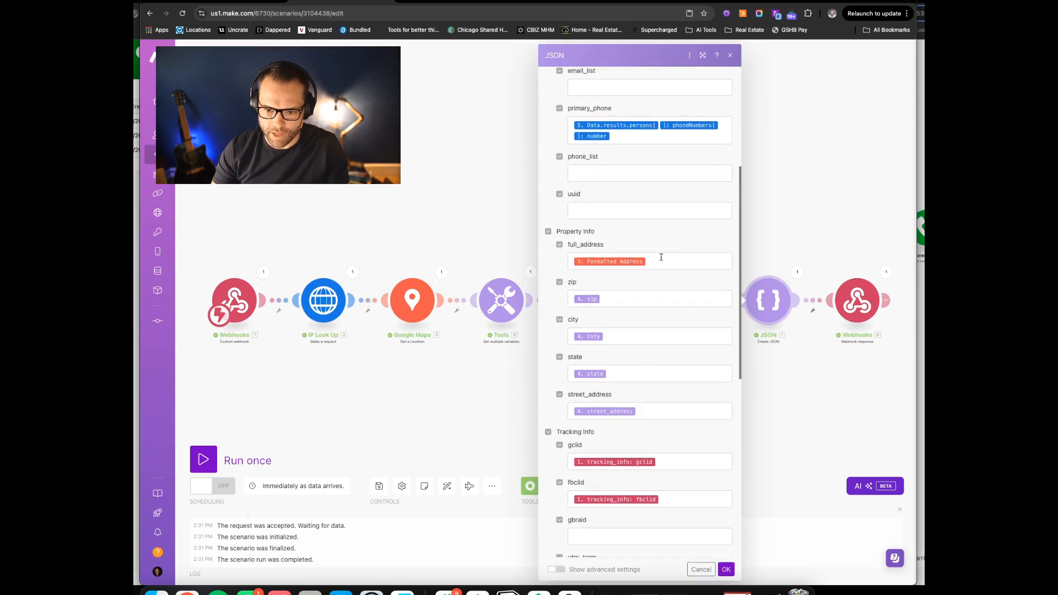
scroll(631, 304, down, 4)
scroll(631, 305, up, 10)
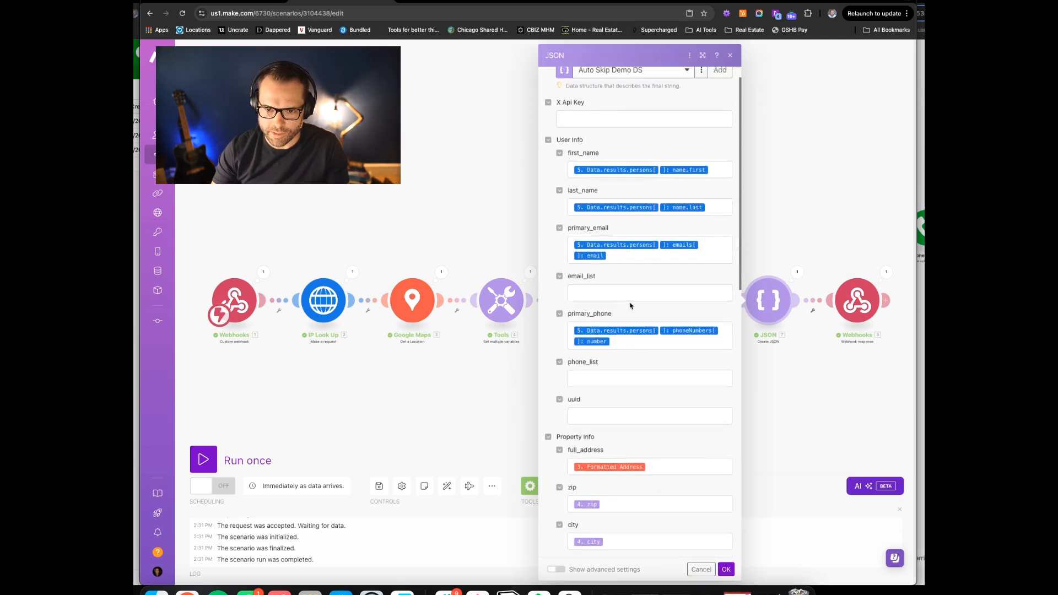
click(616, 353)
drag(614, 349, 576, 339)
key(BackSpace)
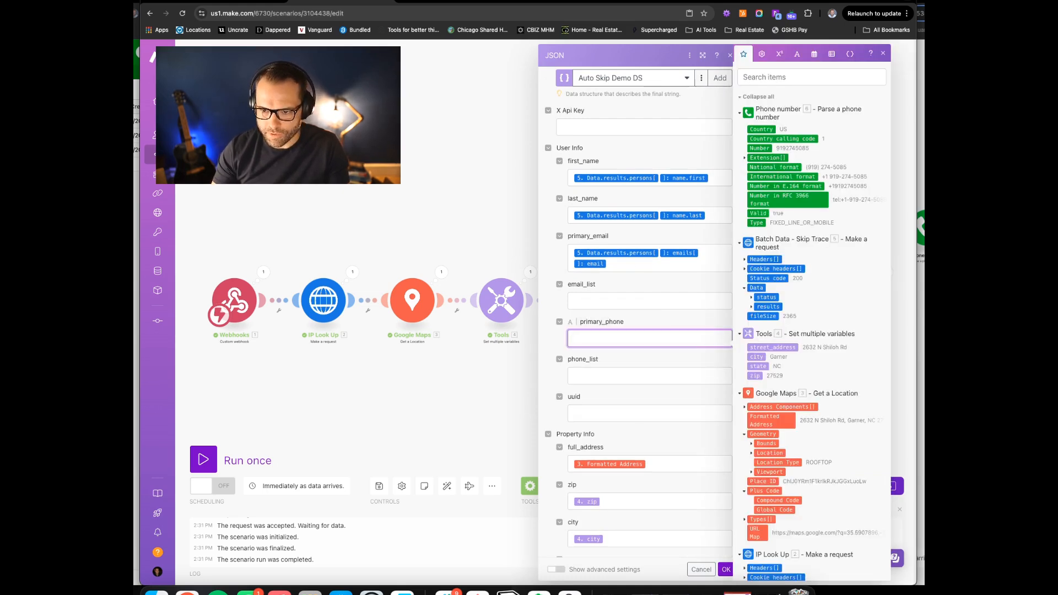
click(765, 167)
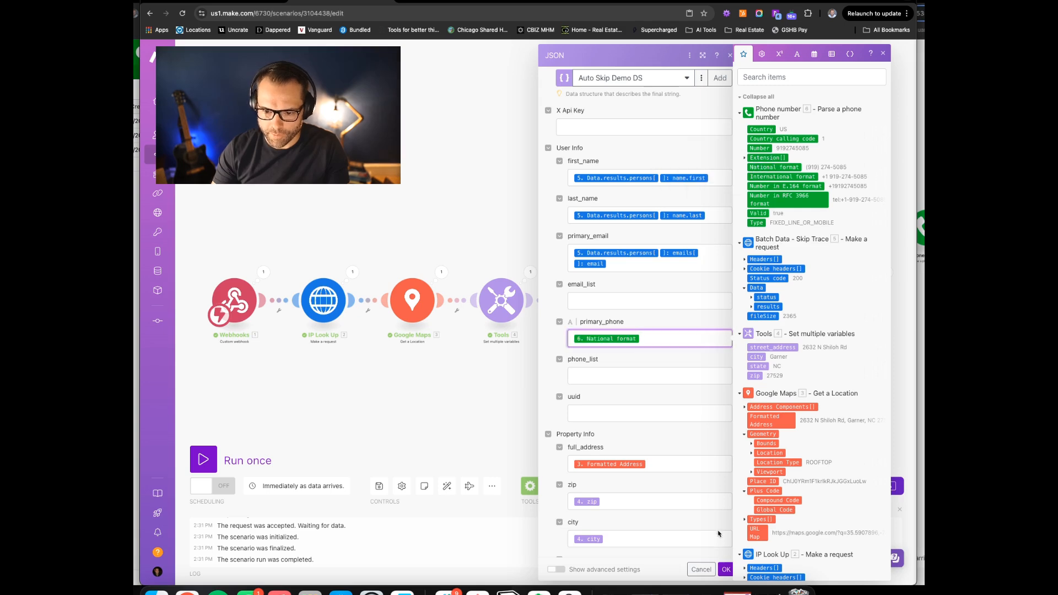
click(724, 571)
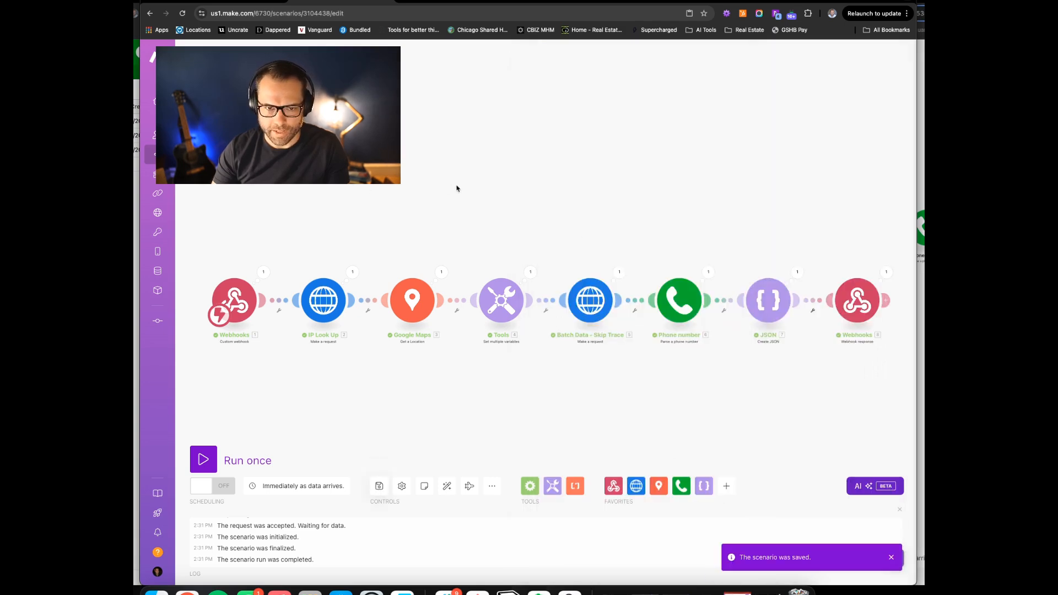
click(253, 2)
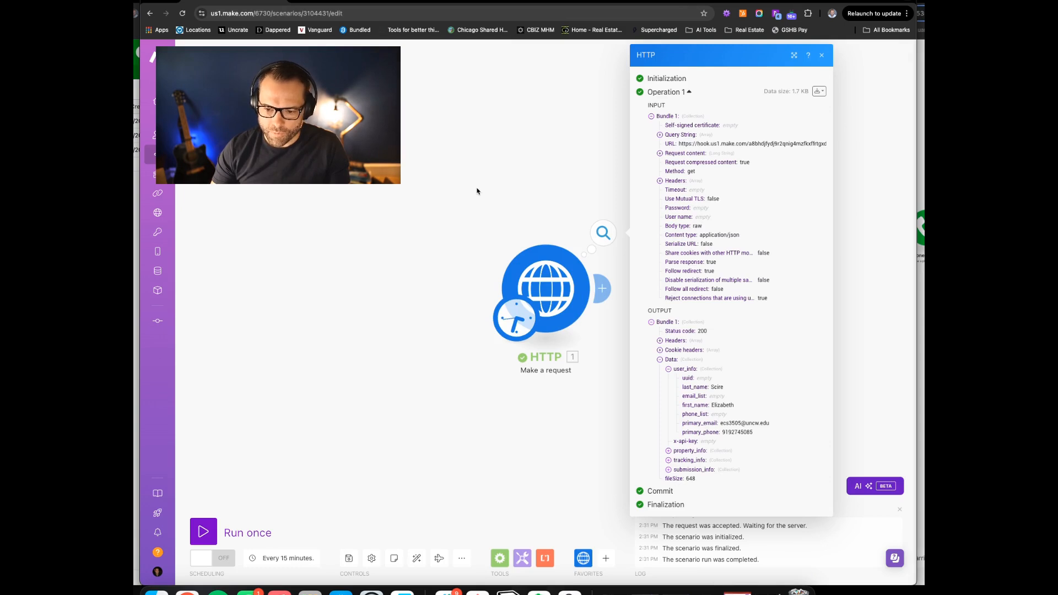